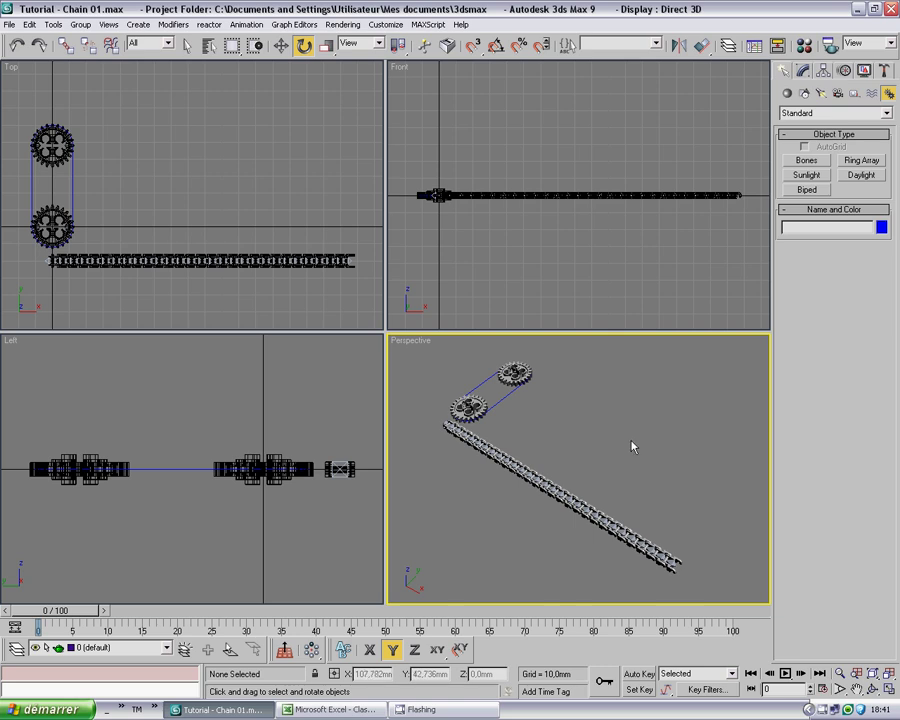
# Hide both gears in the perspective view, keeping the path spline and the bone chain displayed.
pyautogui.hotkey('ctrl', 'r')
pyautogui.moveTo(580, 462); pyautogui.dragTo(577, 452)
pyautogui.hotkey('alt', 'w')
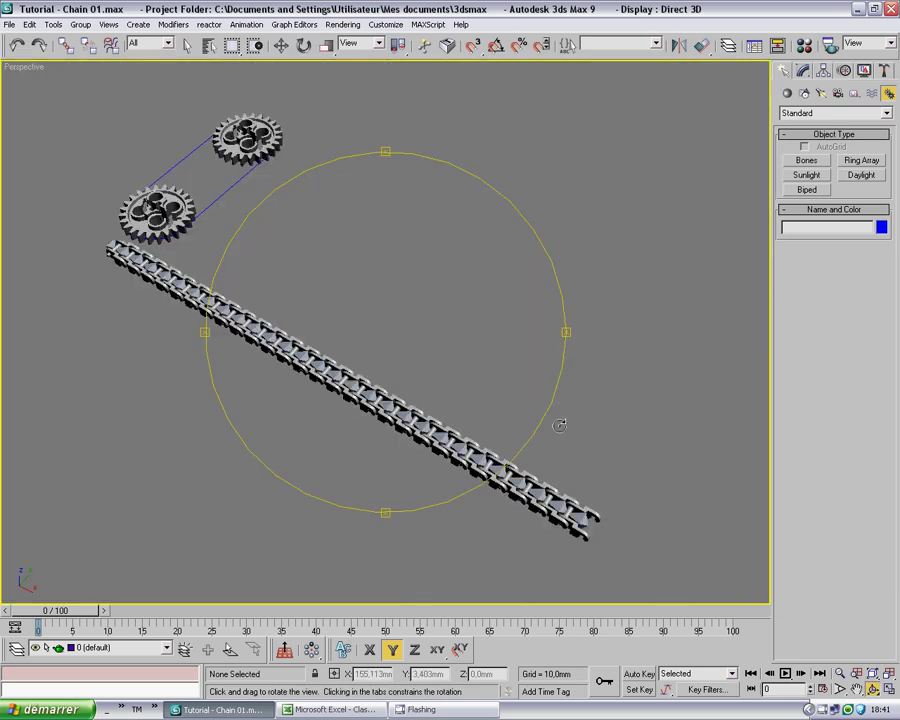
pyautogui.moveTo(402, 324); pyautogui.dragTo(342, 277)
pyautogui.press('e')
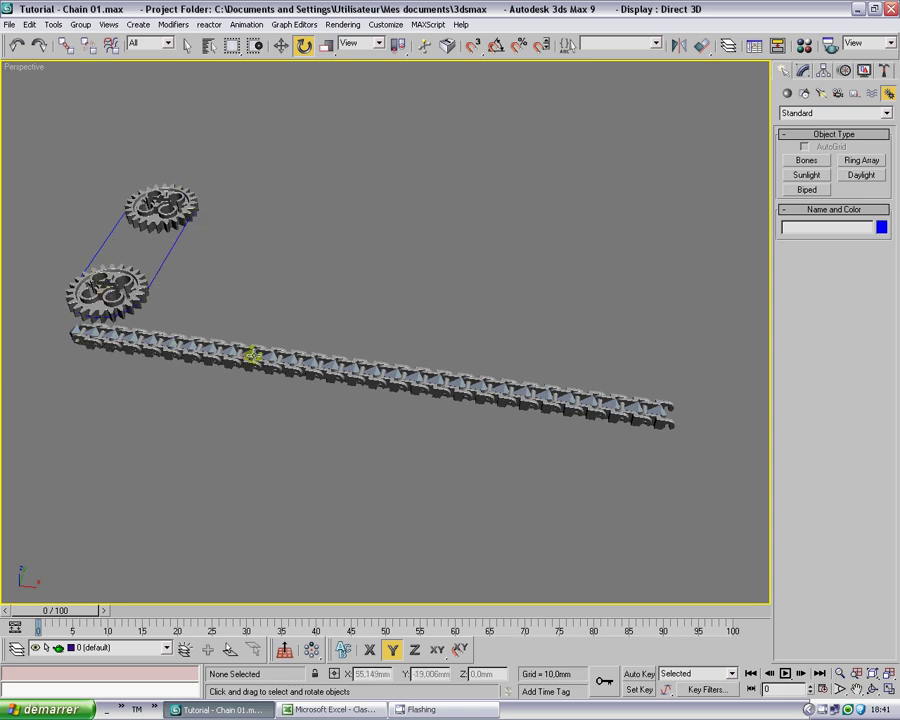
pyautogui.click(668, 404)
pyautogui.click(337, 281)
pyautogui.keyDown('alt'); pyautogui.moveTo(389, 307); pyautogui.dragTo(327, 307, button='middle'); pyautogui.keyUp('alt')
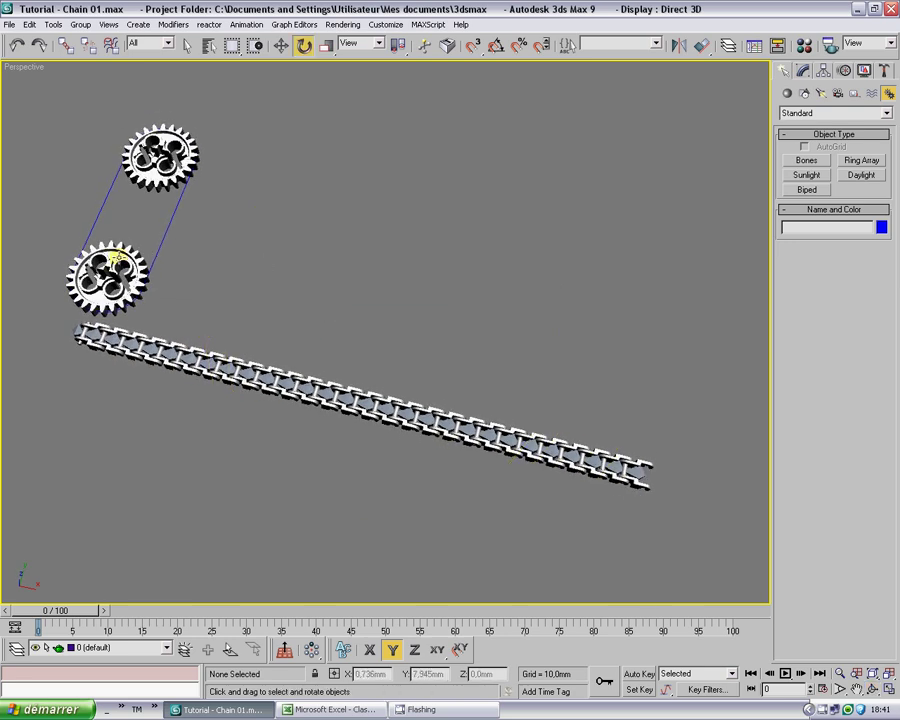
pyautogui.click(120, 261)
pyautogui.press('Delete')
pyautogui.click(155, 173)
pyautogui.press('Delete')
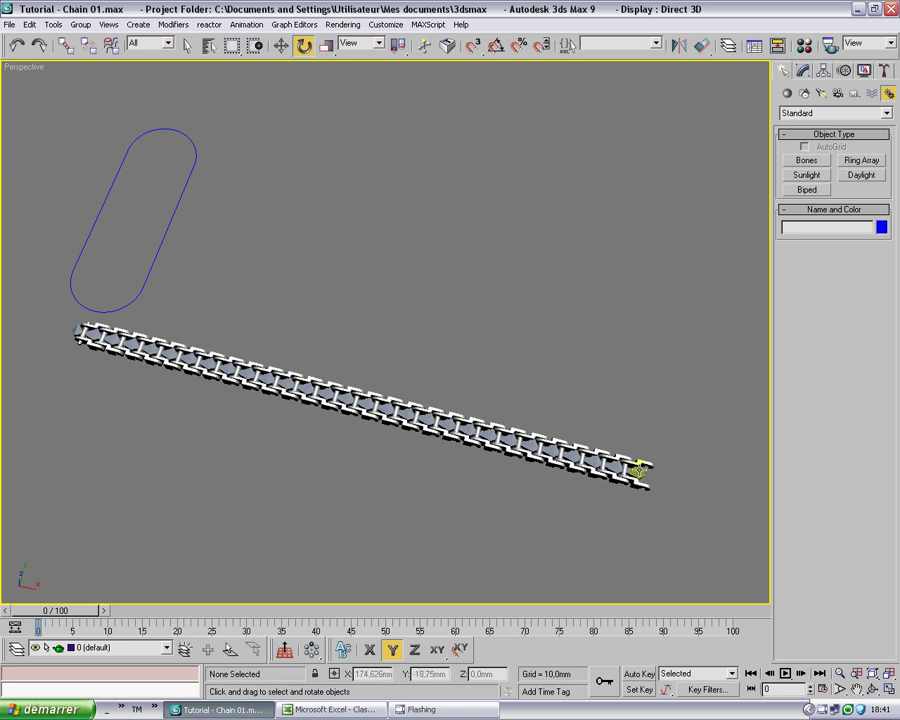
# Apply a SplineIK Solver from Bone01 to the last bone at the chain's other end, using the closed path as its spline.
pyautogui.click(638, 470)
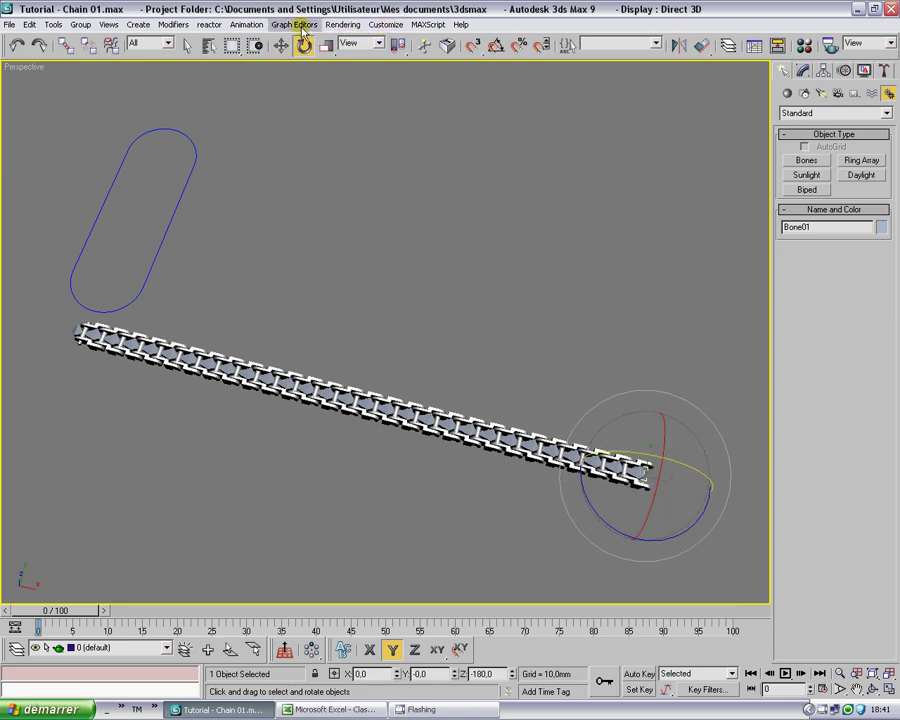
pyautogui.click(246, 25)
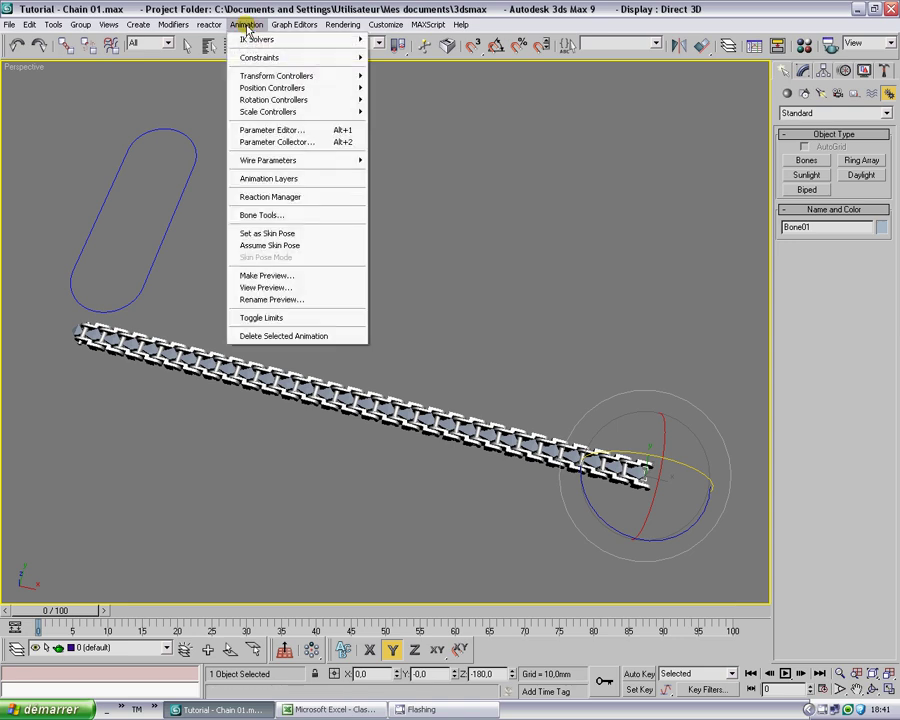
pyautogui.moveTo(330, 39)
pyautogui.click(410, 81)
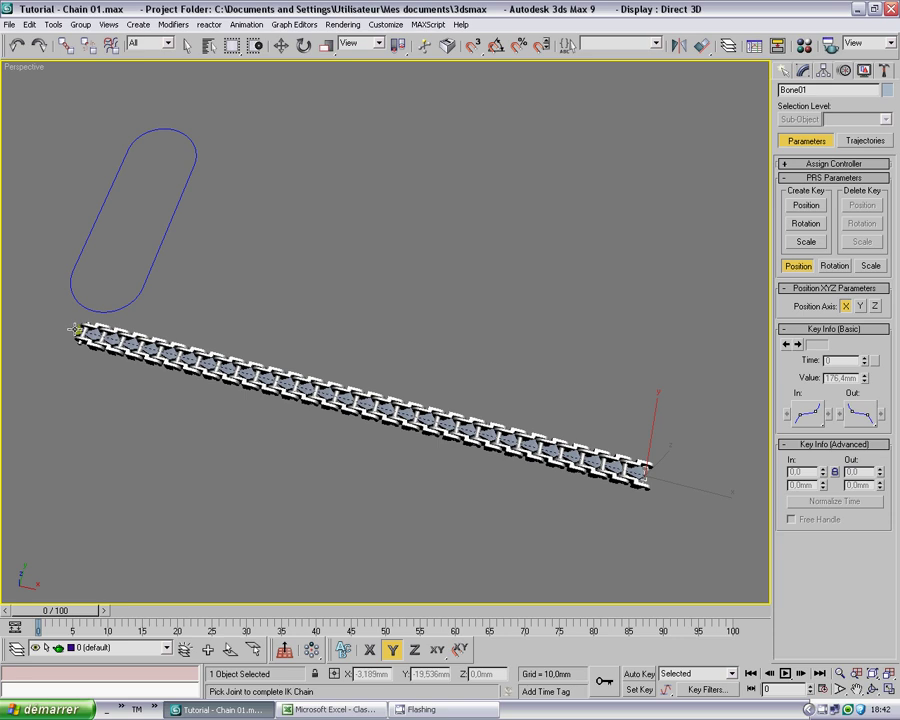
pyautogui.click(77, 330)
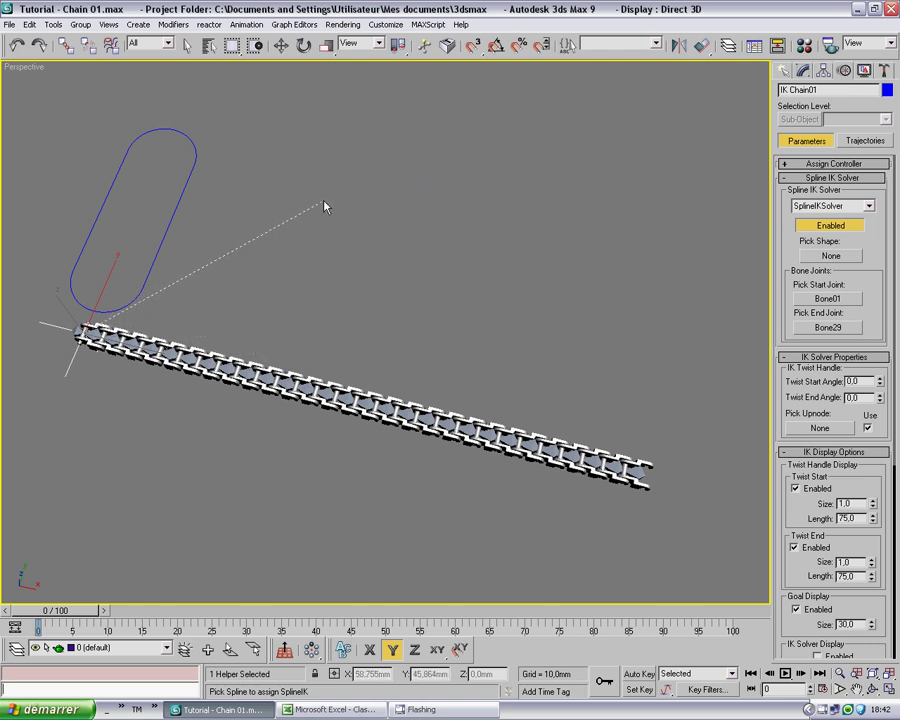
pyautogui.click(177, 219)
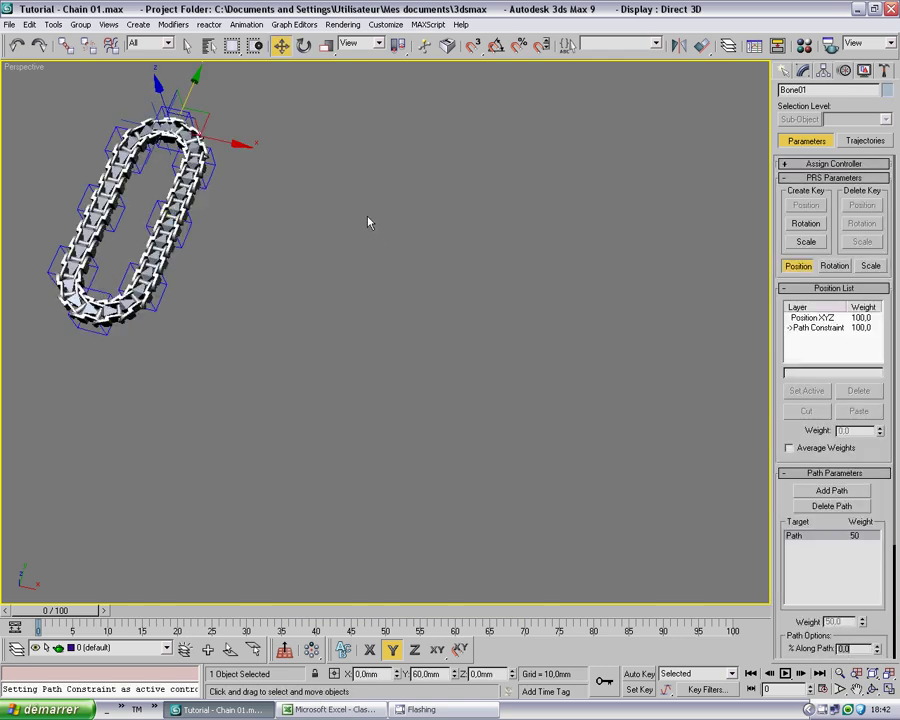
# Examine how the chain follows the path and where its first and last links meet at the curved end.
pyautogui.write('1')
pyautogui.rightClick(418, 355)
pyautogui.click(195, 249)
pyautogui.click(288, 265)
pyautogui.click(889, 673)
pyautogui.click(889, 690)
pyautogui.click(889, 673)
pyautogui.hotkey('alt', 'w')
pyautogui.hotkey('ctrl', 'r')
pyautogui.moveTo(428, 376); pyautogui.dragTo(398, 384)
pyautogui.hotkey('alt', 'z')
pyautogui.moveTo(398, 384); pyautogui.dragTo(393, 358)
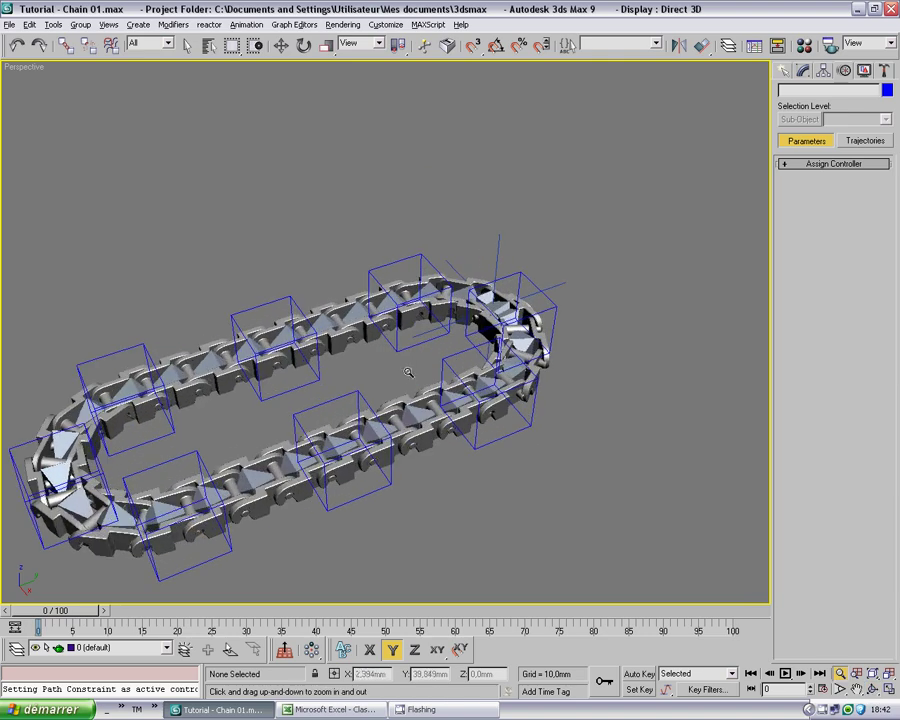
pyautogui.hotkey('ctrl', 'r')
pyautogui.moveTo(505, 320); pyautogui.dragTo(309, 368)
pyautogui.scroll(2, 366, 422)
pyautogui.moveTo(366, 422); pyautogui.dragTo(362, 298, button='middle')
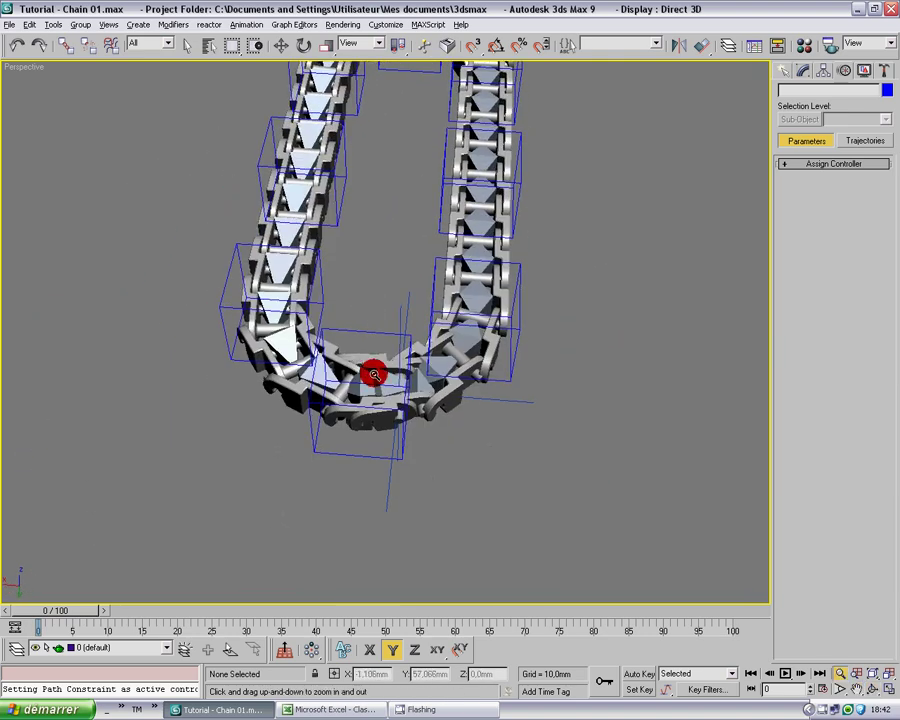
pyautogui.scroll(5, 372, 372)
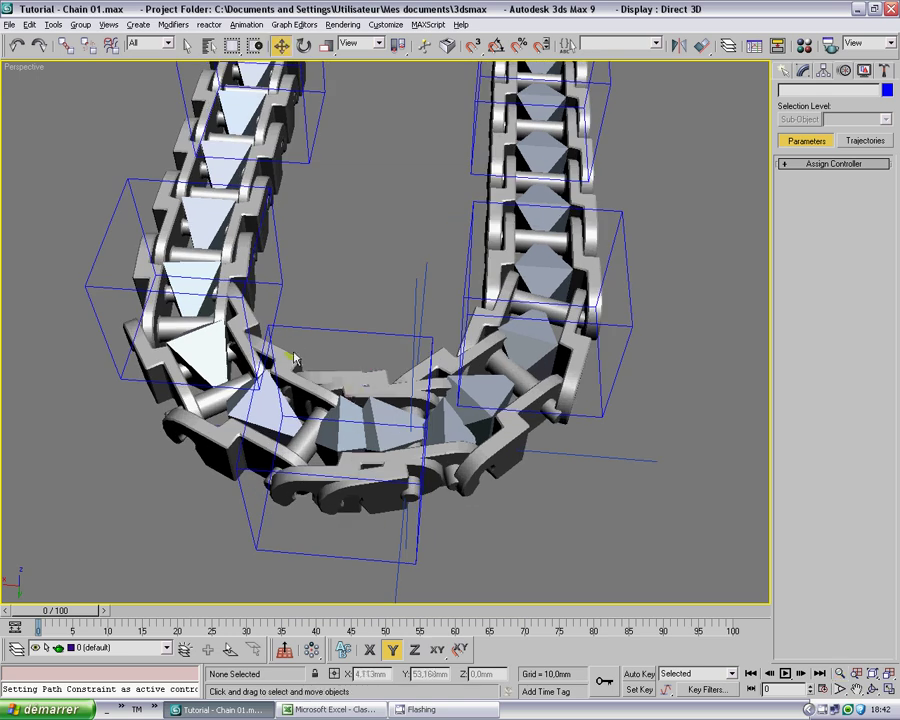
# Switch to the Excel workbook, check the chain-part calculation in cell B12, and return to 3ds Max.
pyautogui.click(335, 709)
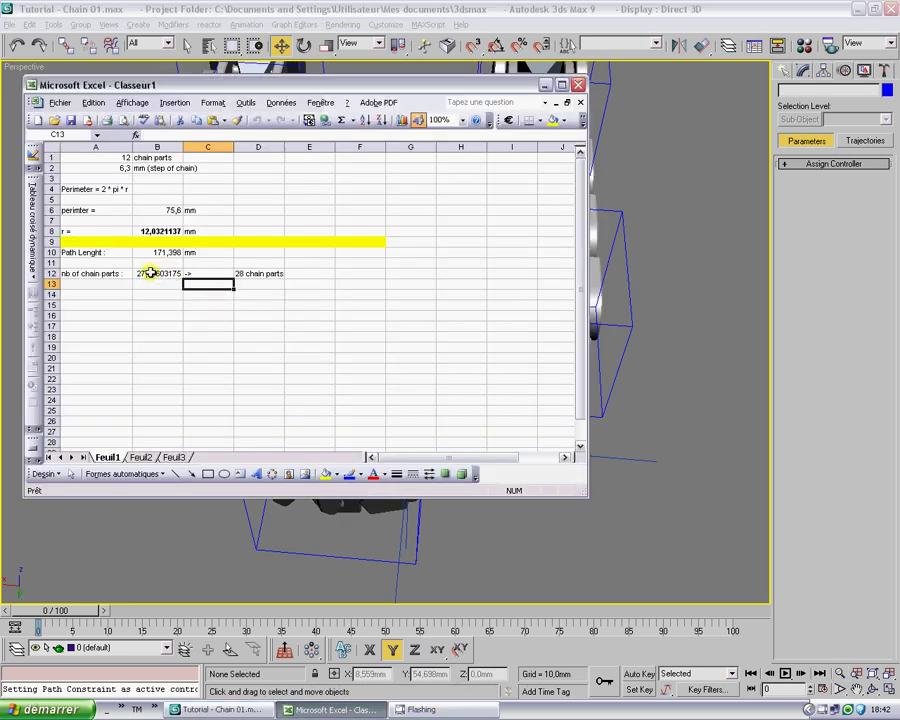
pyautogui.click(145, 274)
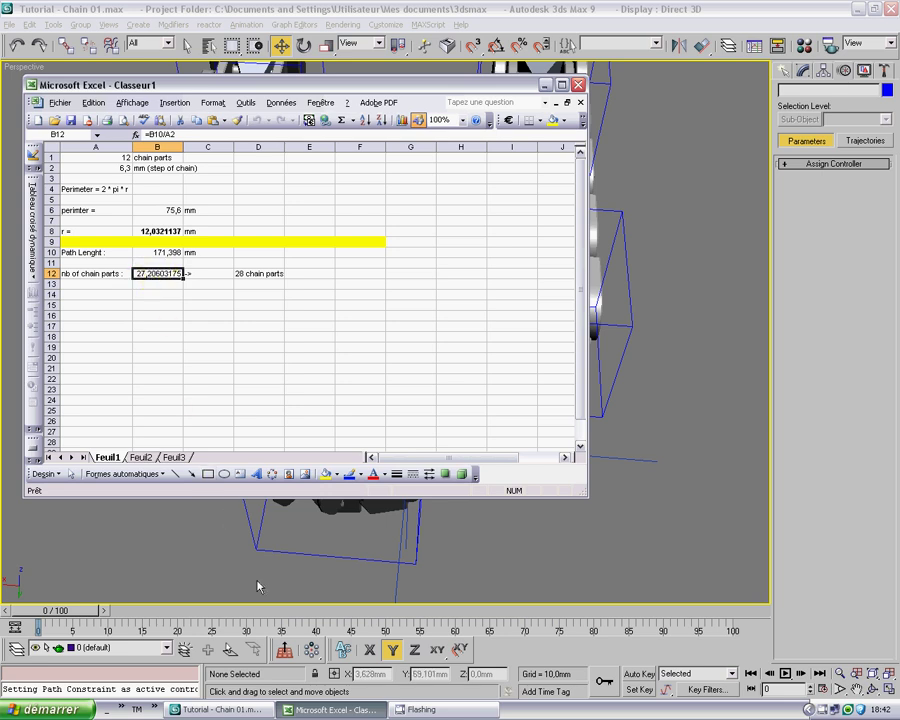
pyautogui.click(215, 709)
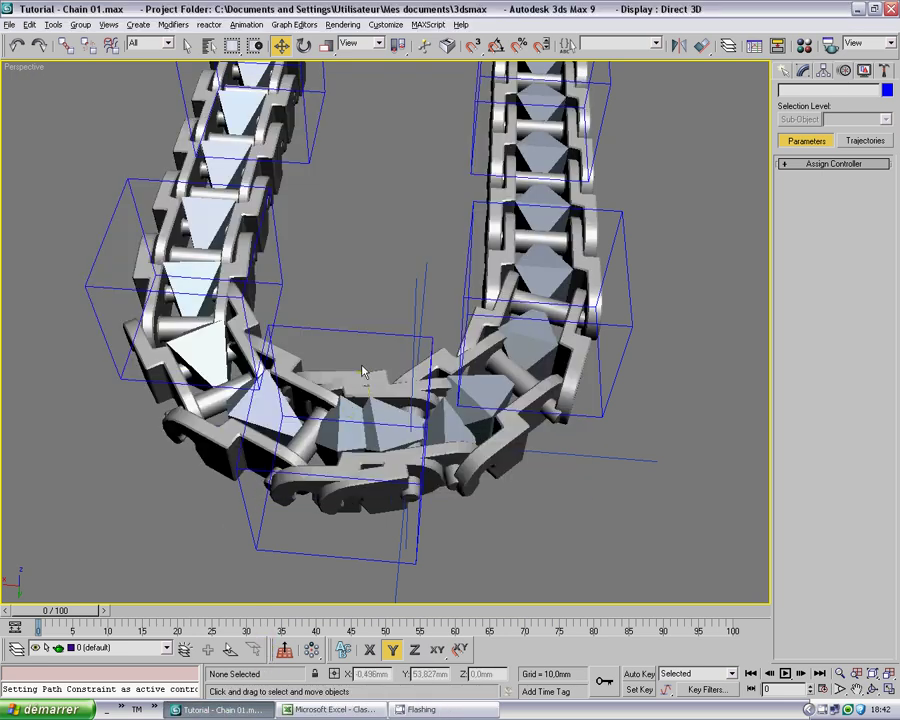
# Try adjusting the % Along Path value of the first bone's path constraint.
pyautogui.click(376, 410)
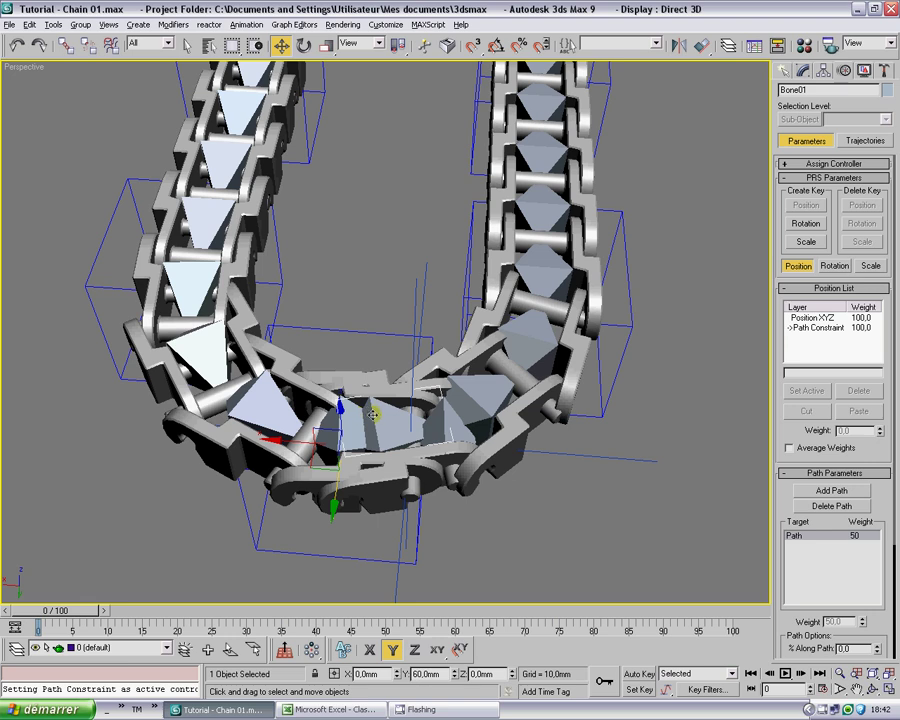
pyautogui.moveTo(784, 480); pyautogui.dragTo(779, 287)
pyautogui.moveTo(876, 503)
pyautogui.mouseDown()
pyautogui.moveTo(876, 450)
pyautogui.moveTo(876, 508)
pyautogui.mouseUp()
pyautogui.keyDown('ctrl'); pyautogui.keyDown('alt'); pyautogui.moveTo(400, 212); pyautogui.dragTo(366, 350, button='middle'); pyautogui.keyUp('alt'); pyautogui.keyUp('ctrl')
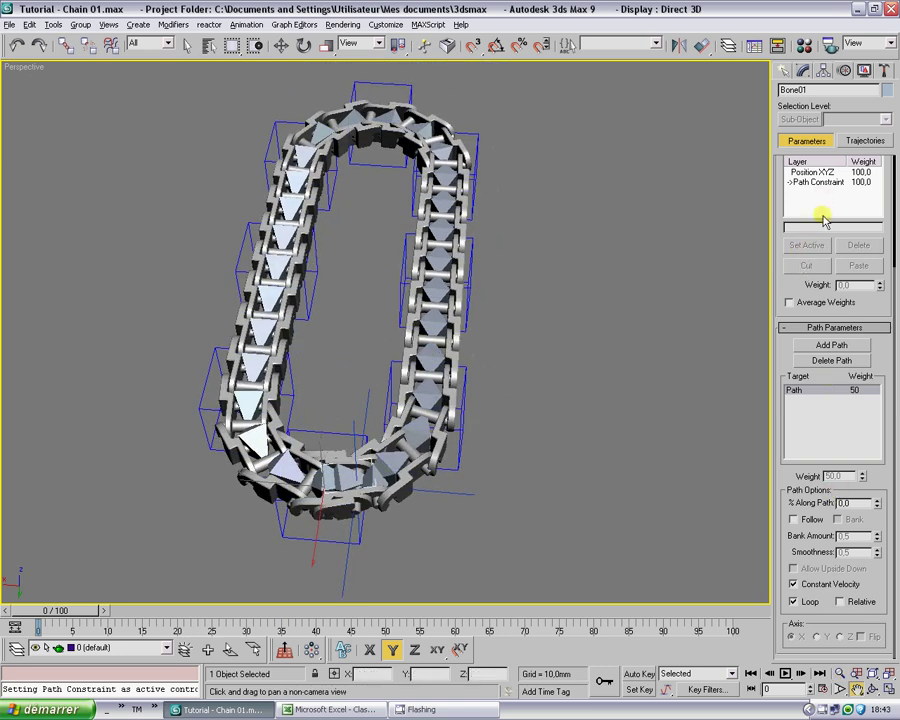
pyautogui.moveTo(800, 290); pyautogui.dragTo(790, 563)
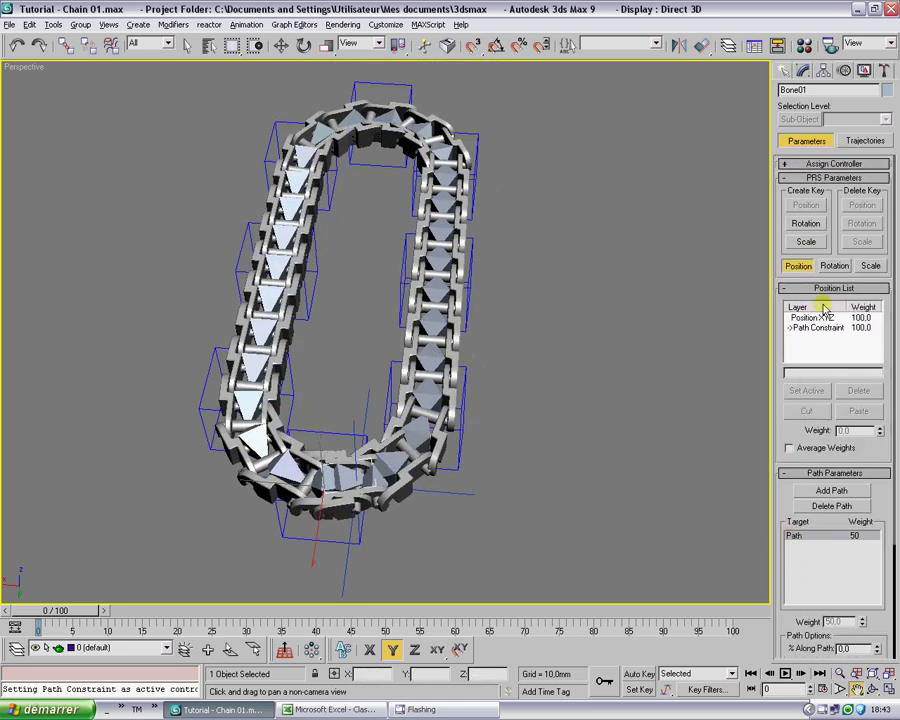
pyautogui.click(824, 70)
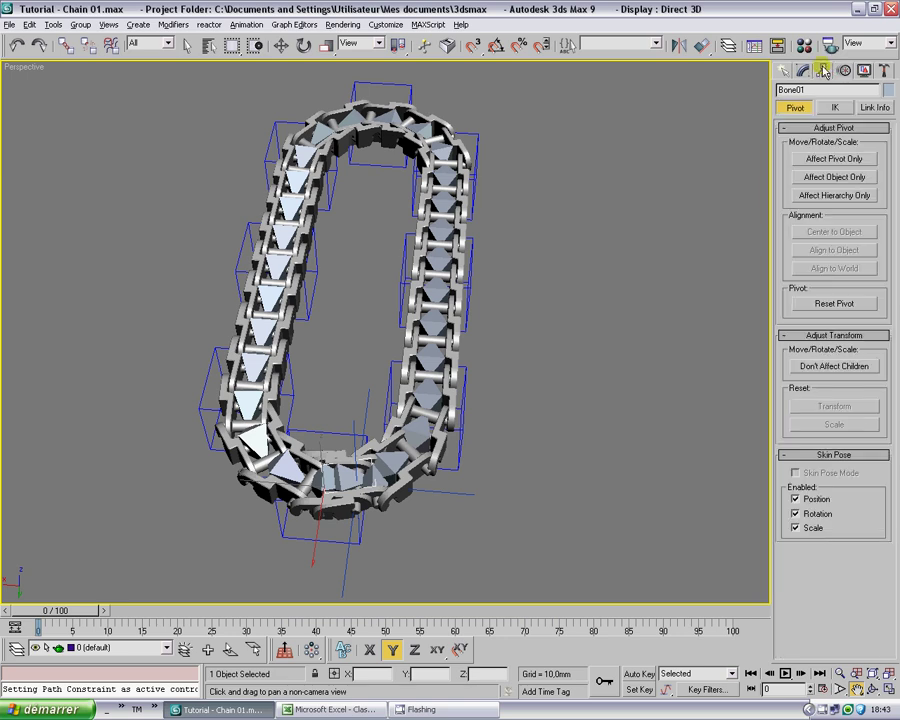
pyautogui.click(844, 70)
pyautogui.press('w')
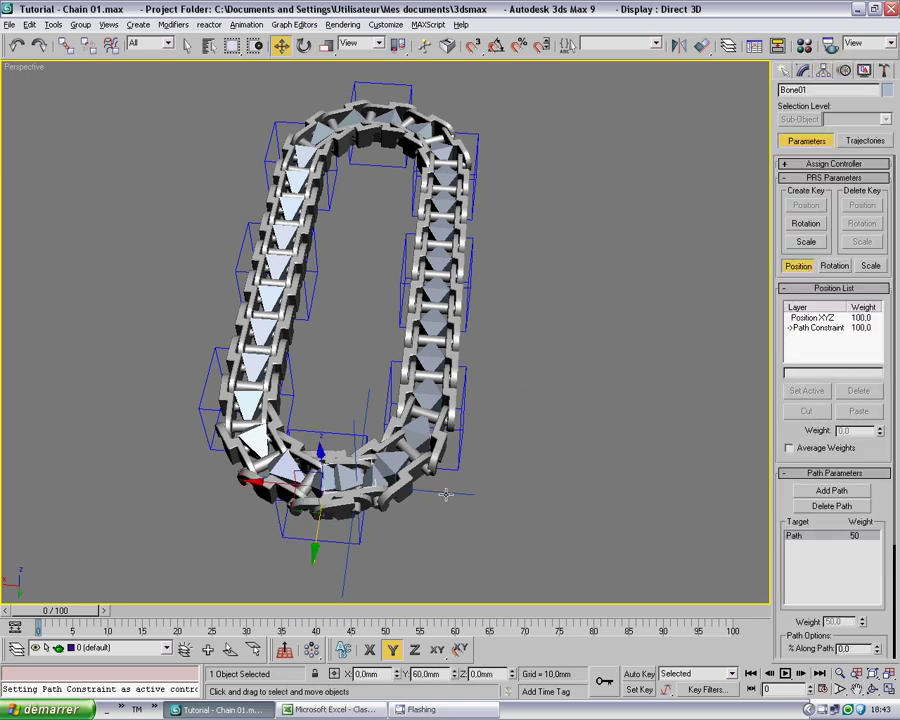
# Set the Twist Start Angle of the spline IK chain to 90.
pyautogui.click(446, 494)
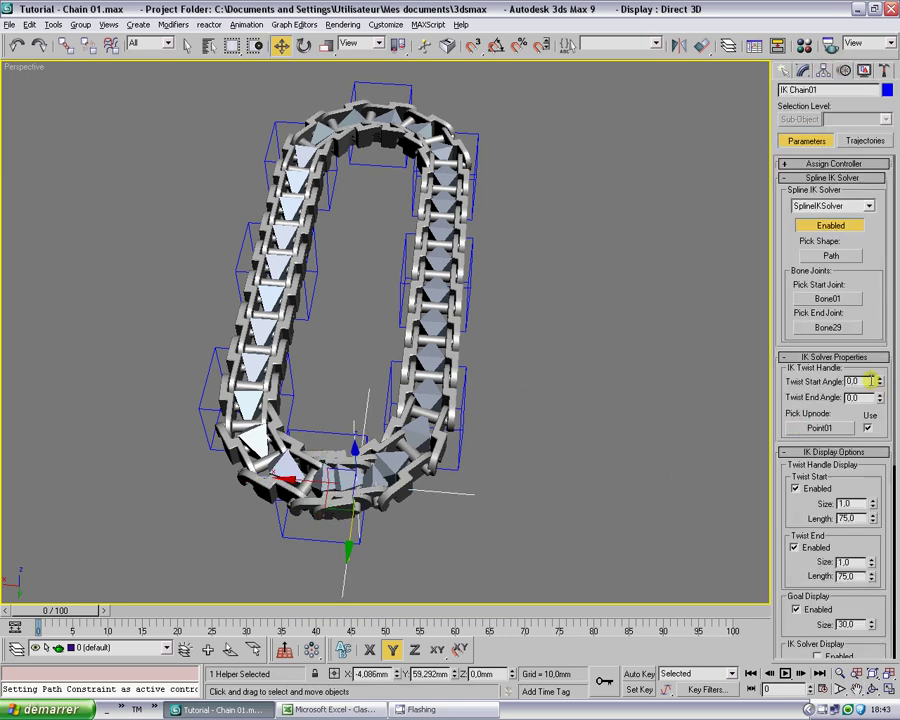
pyautogui.click(528, 511)
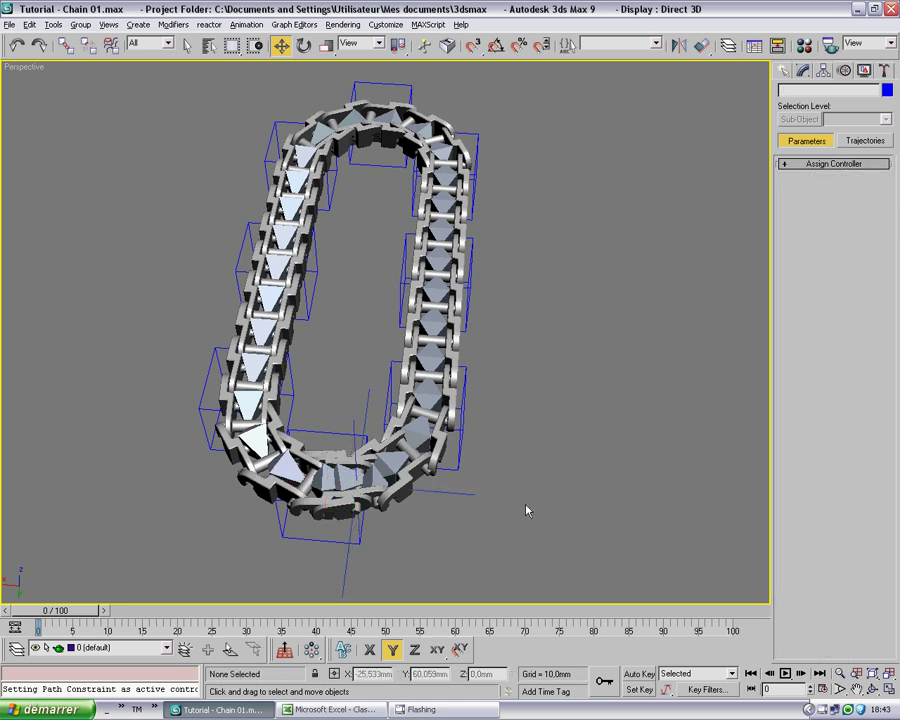
pyautogui.click(459, 492)
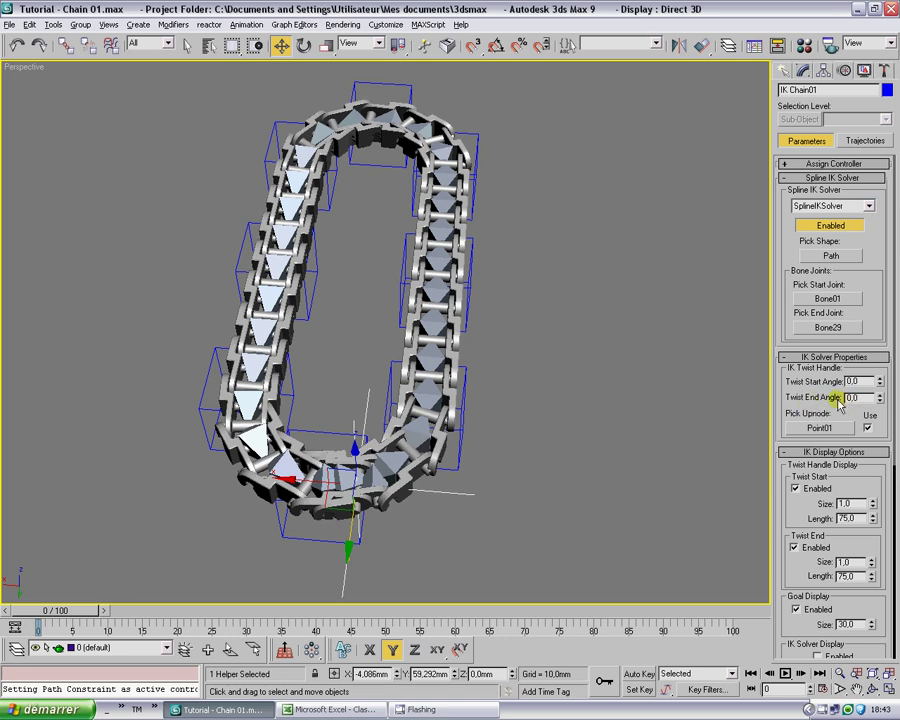
pyautogui.moveTo(879, 381); pyautogui.dragTo(870, 315)
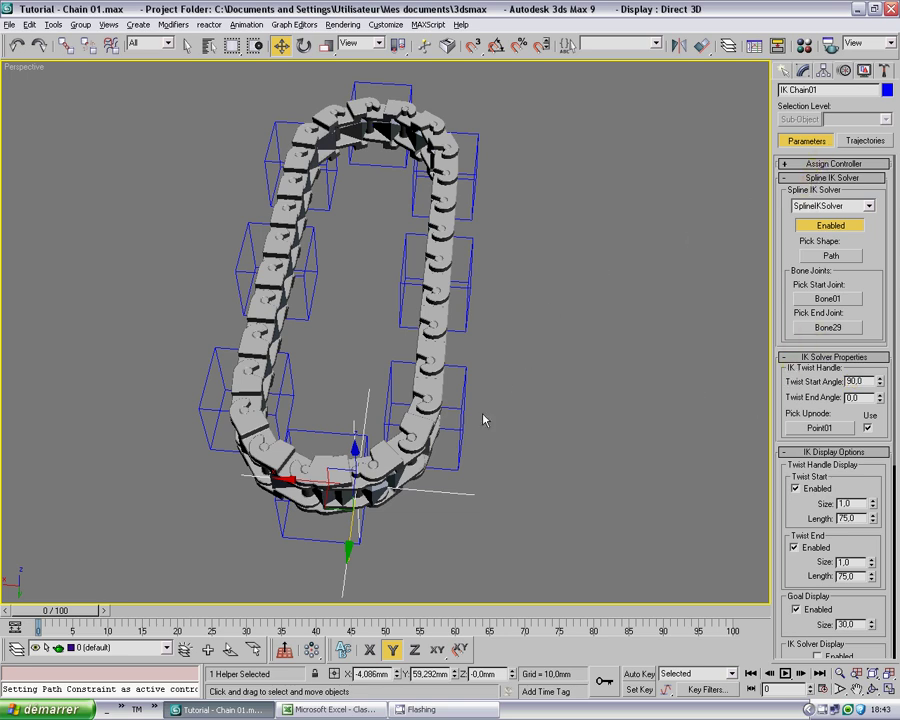
# Slide the chain around the path by setting the first bone's % Along Path to 164.
pyautogui.click(406, 526)
pyautogui.keyDown('alt'); pyautogui.moveTo(413, 462); pyautogui.dragTo(350, 432, button='middle'); pyautogui.keyUp('alt')
pyautogui.click(341, 430)
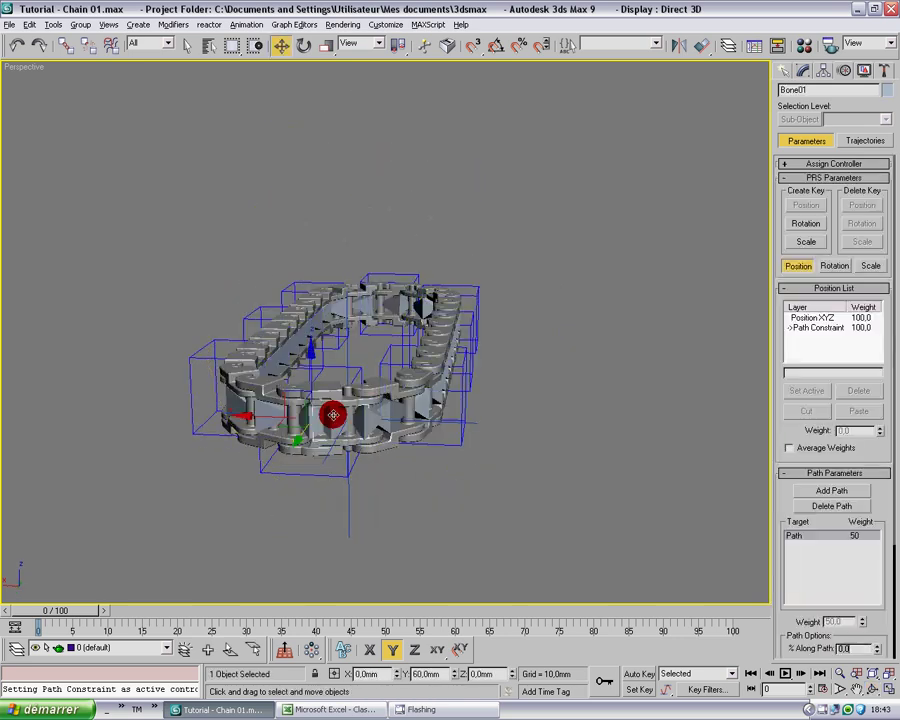
pyautogui.moveTo(784, 504); pyautogui.dragTo(781, 352)
pyautogui.moveTo(878, 503); pyautogui.dragTo(872, 410)
pyautogui.hotkey('ctrl', 'r')
pyautogui.moveTo(526, 344); pyautogui.dragTo(385, 420)
pyautogui.moveTo(876, 504)
pyautogui.mouseDown()
pyautogui.moveTo(872, 424)
pyautogui.moveTo(872, 480)
pyautogui.mouseUp()
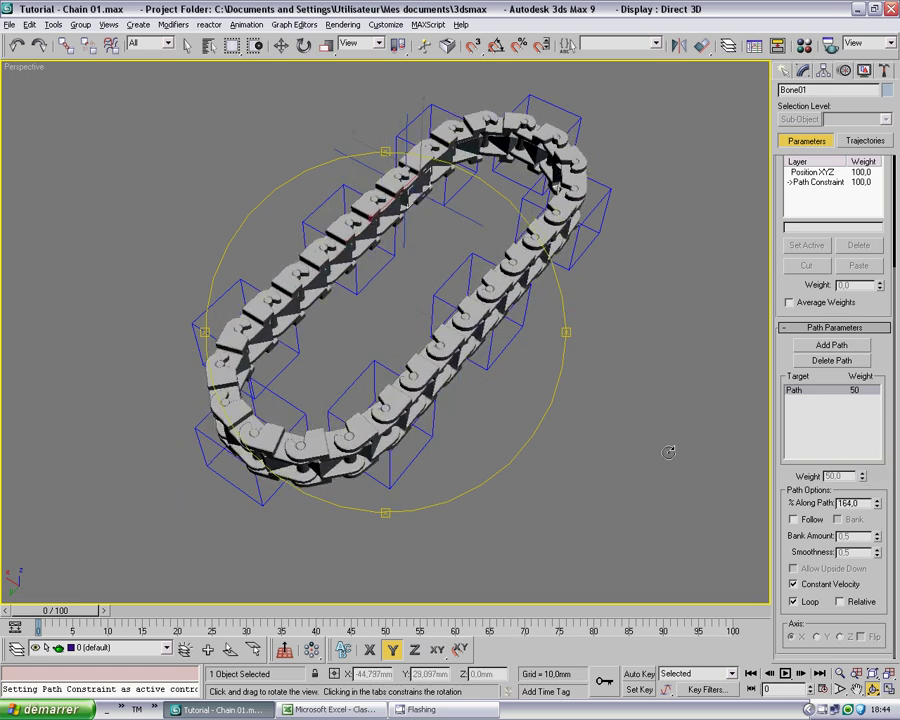
# Unhide all hidden objects to bring the two gears back inside the chain, and clear the selection.
pyautogui.press('w')
pyautogui.rightClick(599, 408)
pyautogui.click(620, 341)
pyautogui.keyDown('alt'); pyautogui.moveTo(454, 374); pyautogui.dragTo(106, 214, button='middle'); pyautogui.keyUp('alt')
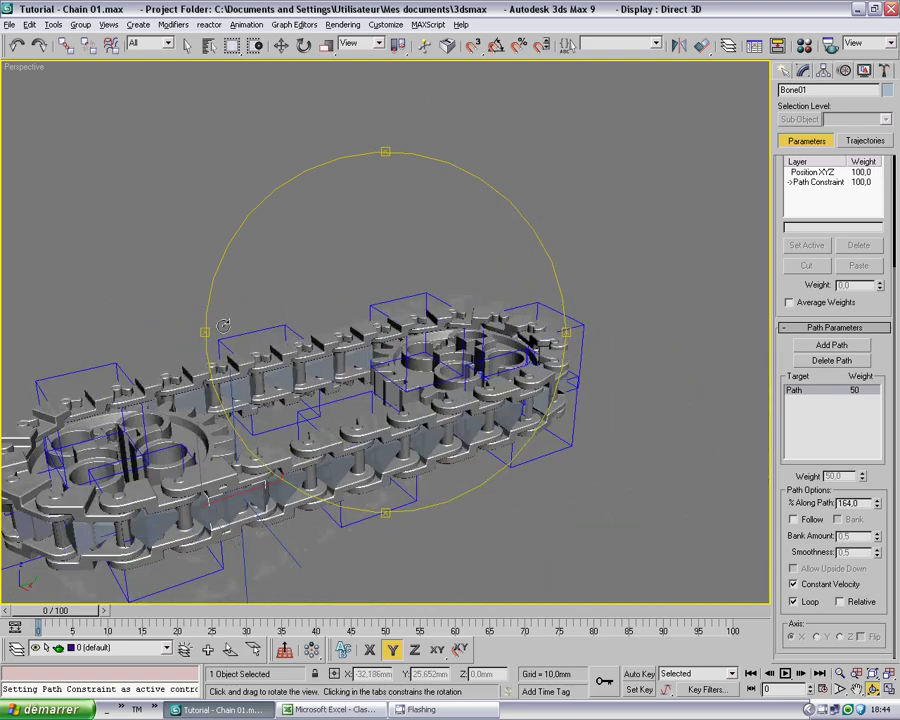
pyautogui.click(589, 482)
pyautogui.keyDown('alt'); pyautogui.moveTo(392, 312); pyautogui.dragTo(404, 390, button='middle'); pyautogui.keyUp('alt')
pyautogui.moveTo(404, 390); pyautogui.dragTo(418, 312, button='middle')
pyautogui.press('w')
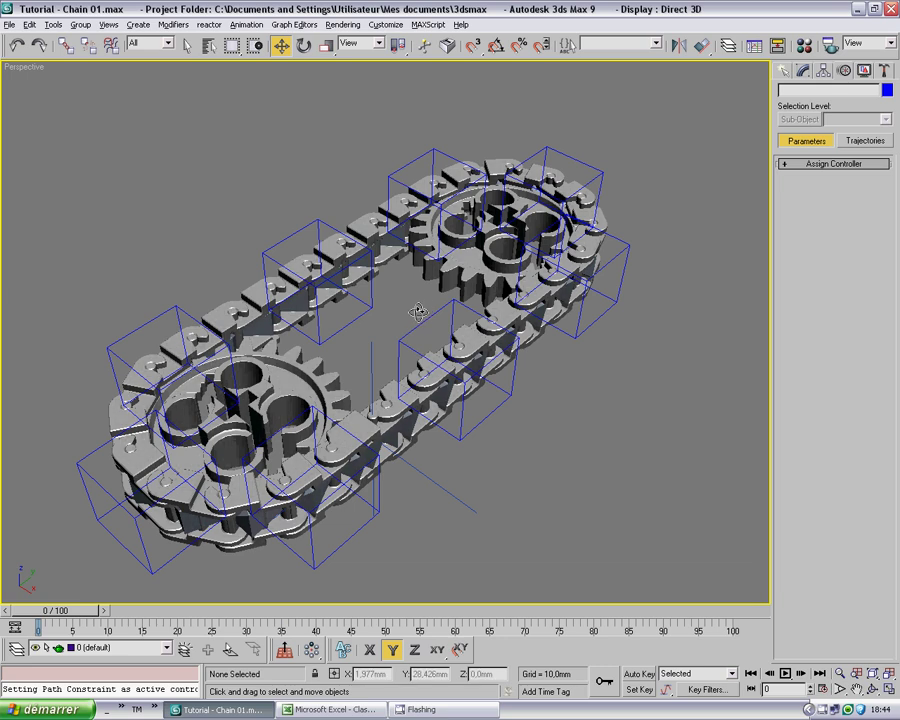
pyautogui.press('h')
pyautogui.moveTo(313, 193); pyautogui.dragTo(343, 450)
pyautogui.click(576, 526)
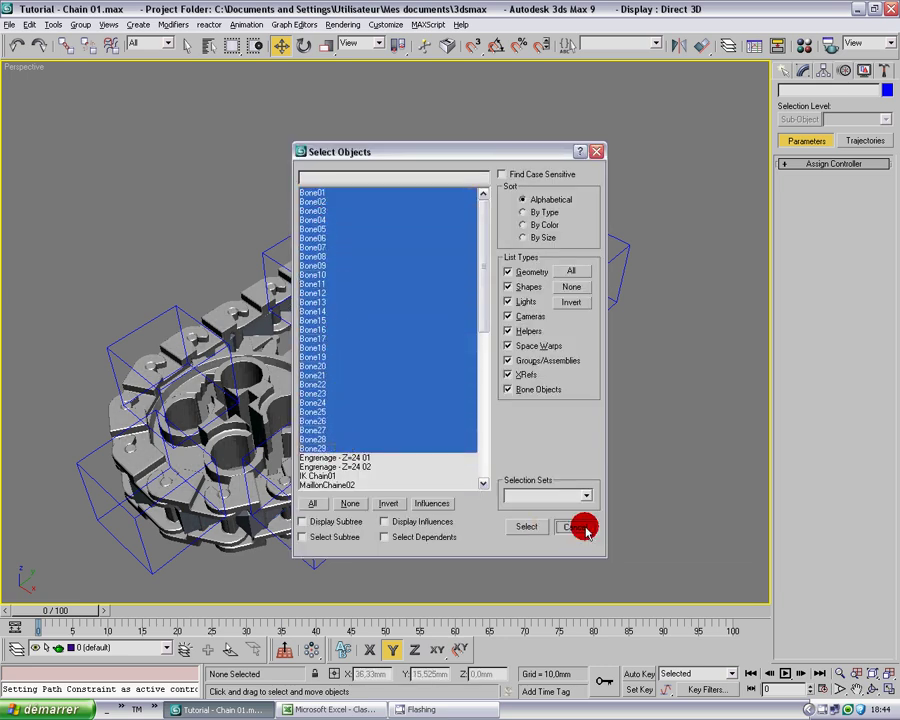
# Select Bone01 through Bone29 by name and store them as a named selection set called Bones.
pyautogui.click(210, 46)
pyautogui.moveTo(345, 199); pyautogui.dragTo(345, 446)
pyautogui.click(524, 527)
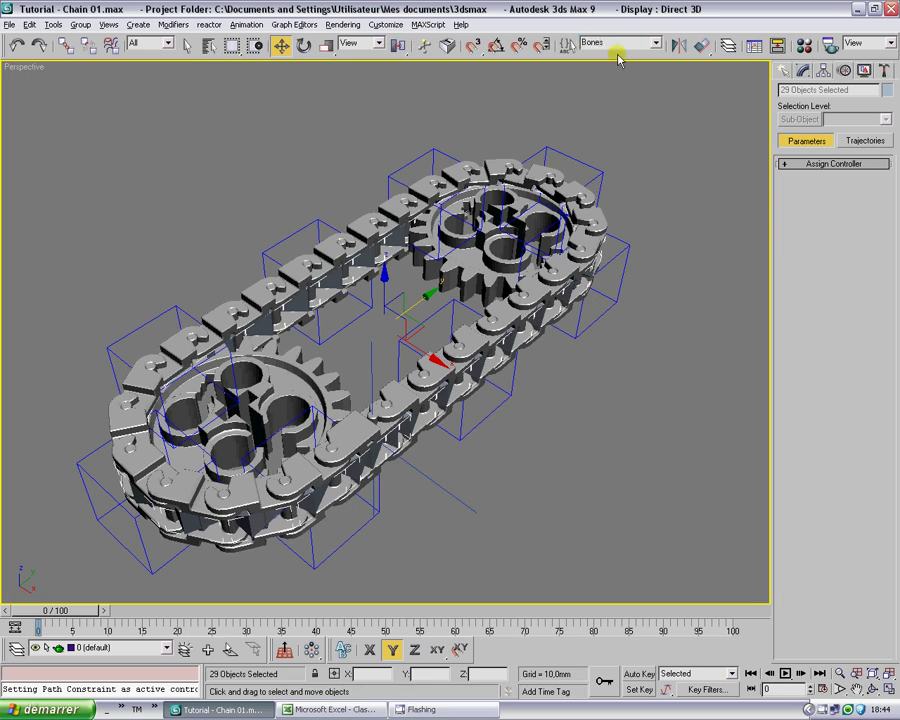
# Reselect all bones through the Bones selection set and hide them.
pyautogui.click(623, 105)
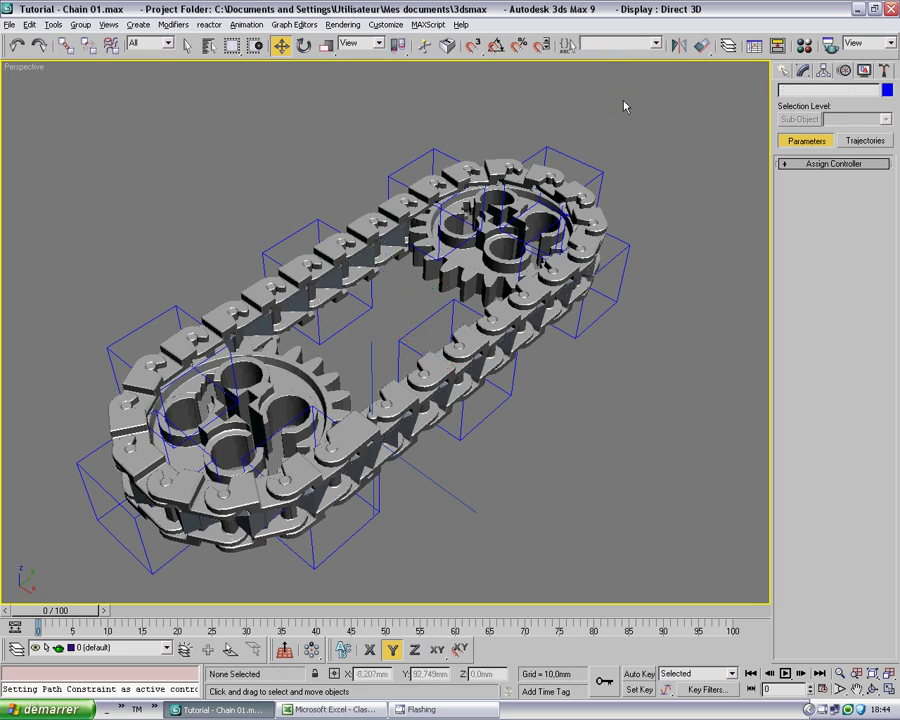
pyautogui.click(659, 46)
pyautogui.click(631, 56)
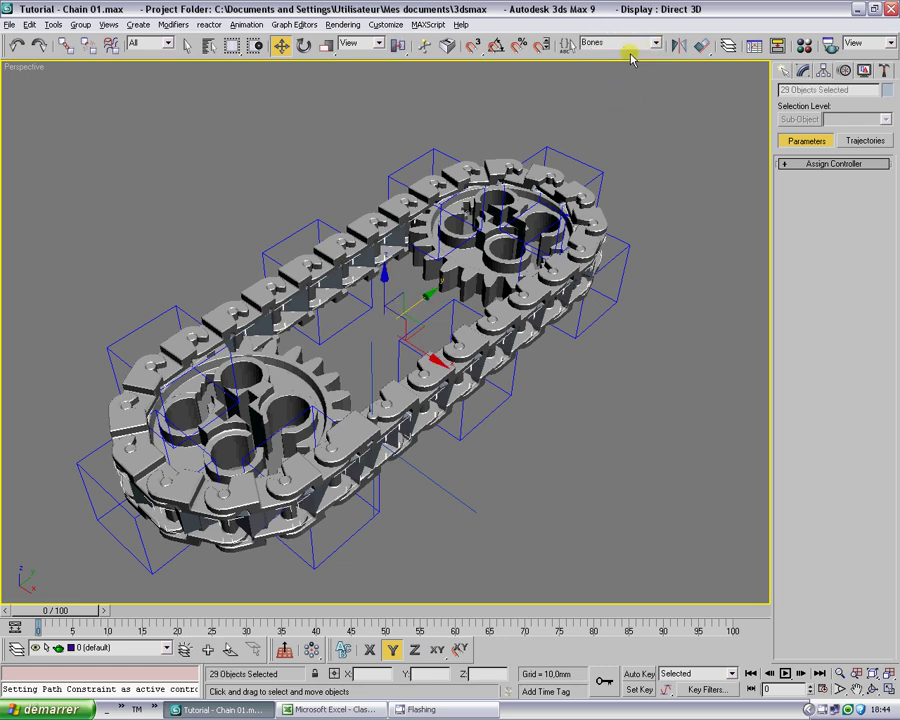
pyautogui.hotkey('alt', 'h')
# Rotate the gear Engrenage - Z=24 01 to about 5.6 degrees in Z in the top view, fitting its teeth between the chain links.
pyautogui.hotkey('ctrl', 'r')
pyautogui.moveTo(494, 325); pyautogui.dragTo(524, 342)
pyautogui.rightClick(435, 369)
pyautogui.click(400, 365)
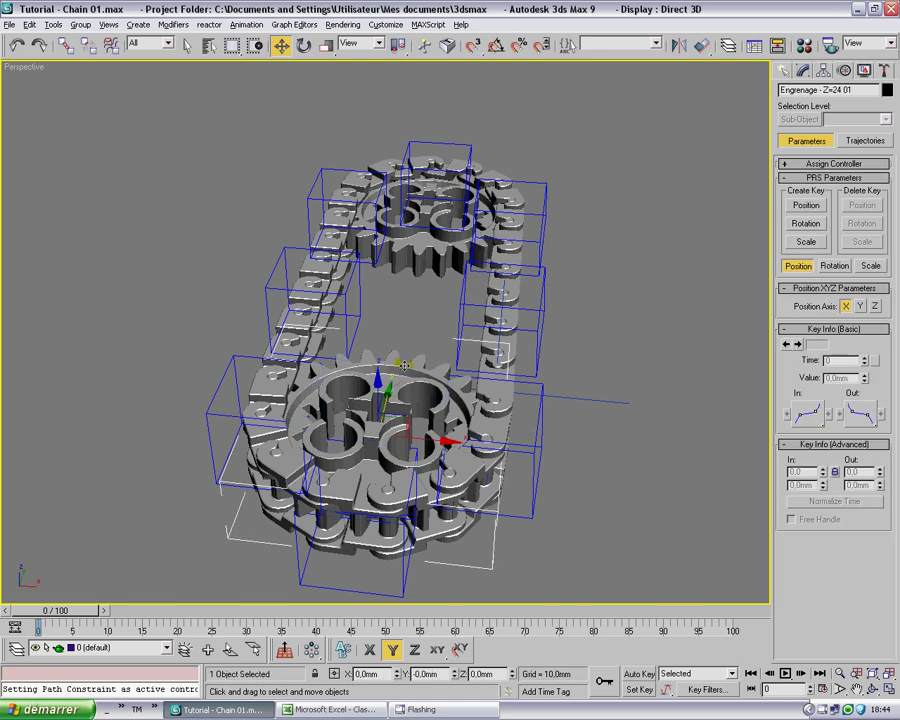
pyautogui.press('t')
pyautogui.moveTo(398, 441); pyautogui.dragTo(374, 362, button='middle')
pyautogui.scroll(7, 395, 306)
pyautogui.press('e')
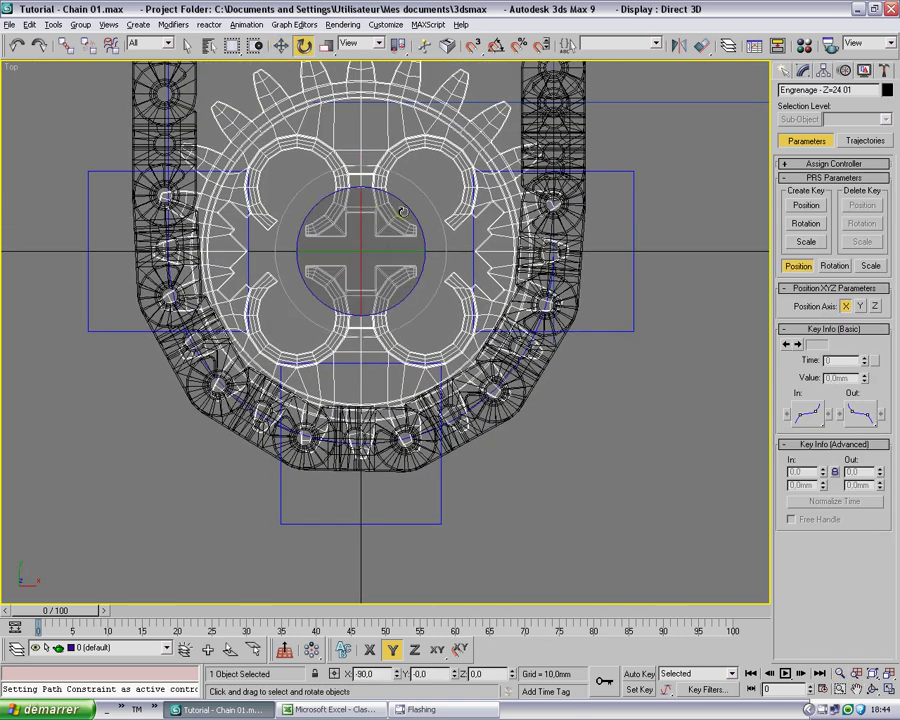
pyautogui.moveTo(404, 203); pyautogui.dragTo(403, 191)
pyautogui.moveTo(374, 285); pyautogui.dragTo(402, 386, button='middle')
pyautogui.scroll(7, 376, 333)
pyautogui.moveTo(513, 678); pyautogui.dragTo(511, 665)
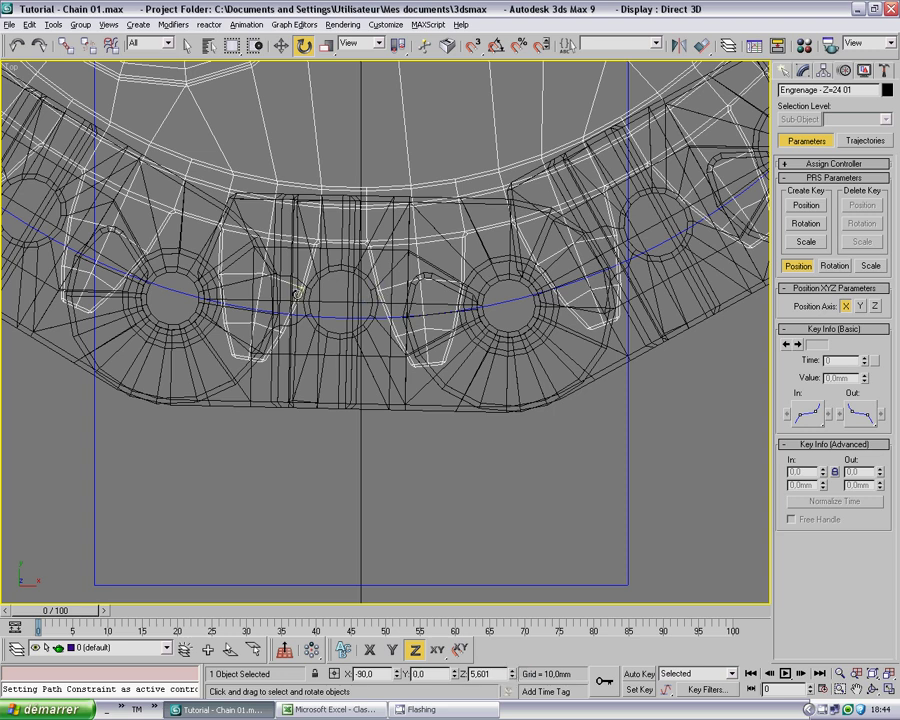
# Select the upper gear Engrenage - Z=24 02 in the top view and try rotating it in Z to fit its teeth between the links.
pyautogui.scroll(-12, 421, 243)
pyautogui.moveTo(421, 243); pyautogui.dragTo(420, 424, button='middle')
pyautogui.scroll(3, 396, 290)
pyautogui.moveTo(396, 290); pyautogui.dragTo(386, 369, button='middle')
pyautogui.scroll(3, 386, 369)
pyautogui.moveTo(386, 370); pyautogui.dragTo(370, 404)
pyautogui.press('e')
pyautogui.click(358, 346)
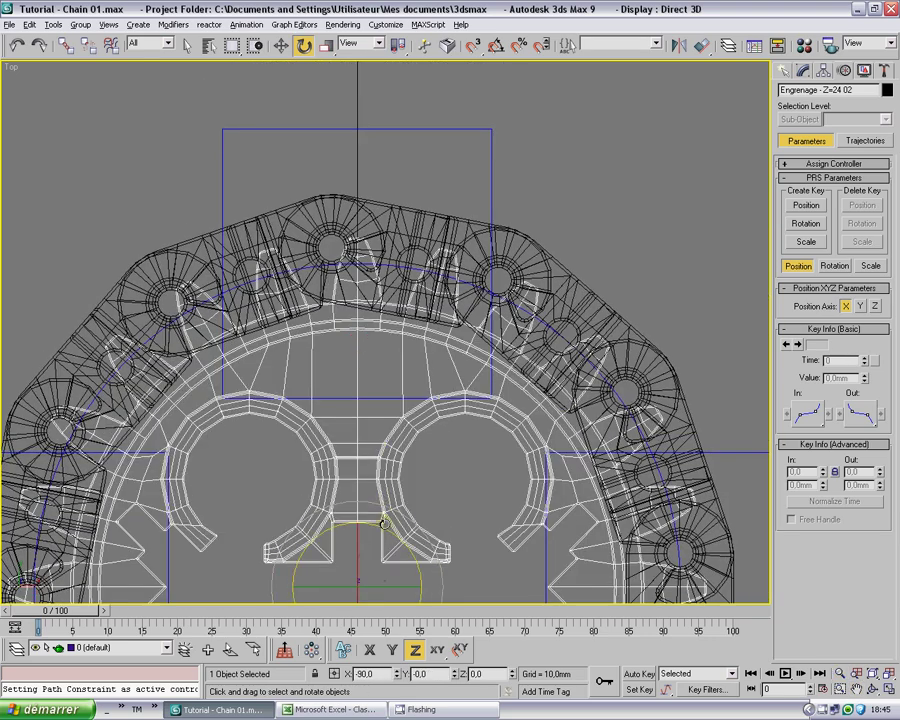
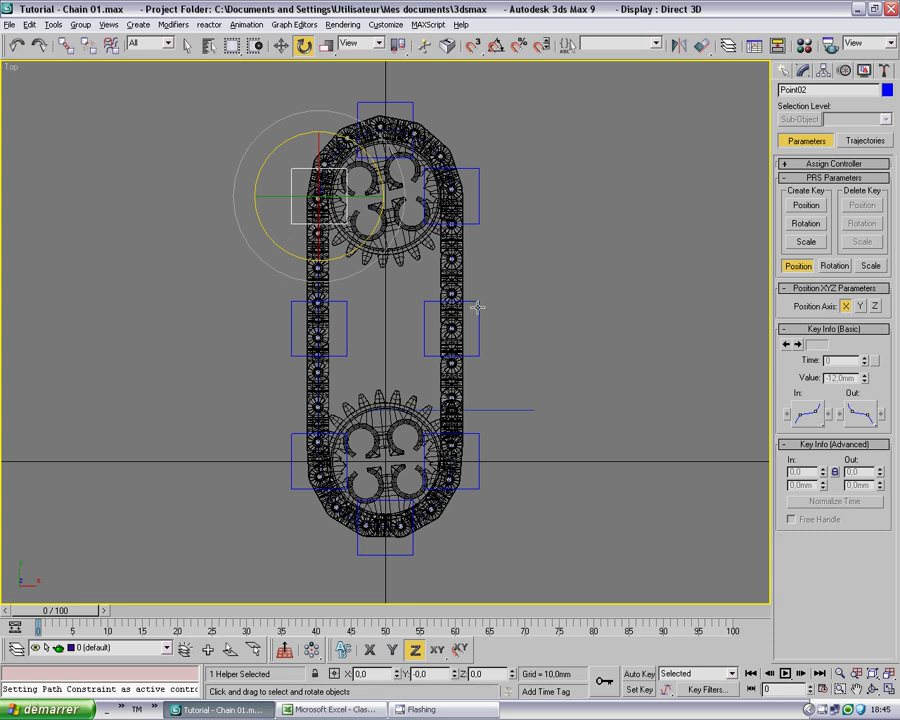
# Reset the Z rotation of both gears, Engrenage - Z=24 02 and Engrenage - Z=24 01, to 0 and clear the selection.
pyautogui.click(400, 251)
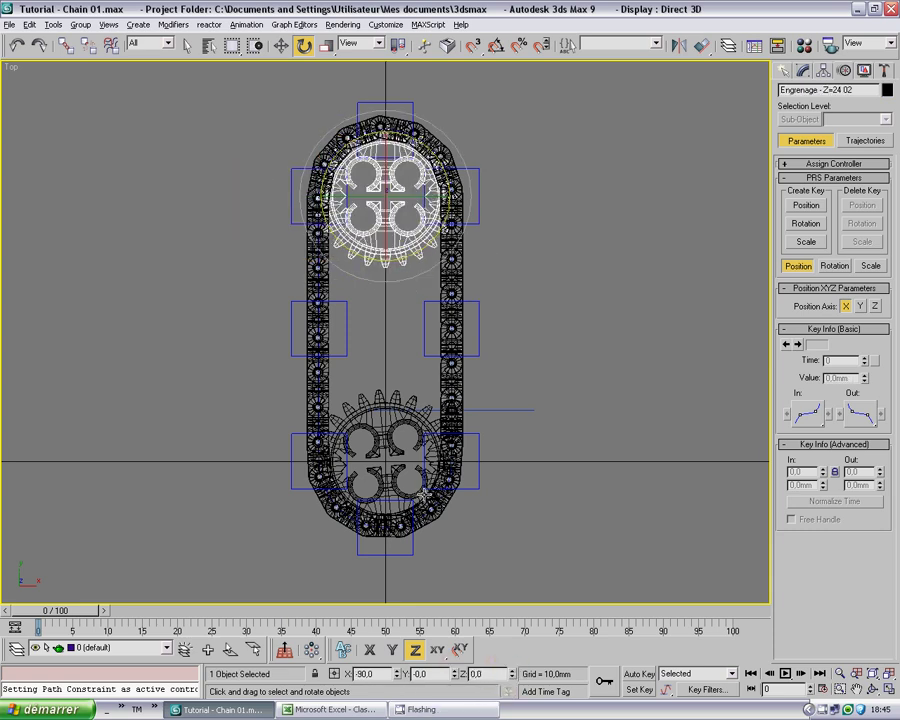
pyautogui.click(372, 448)
pyautogui.click(488, 474)
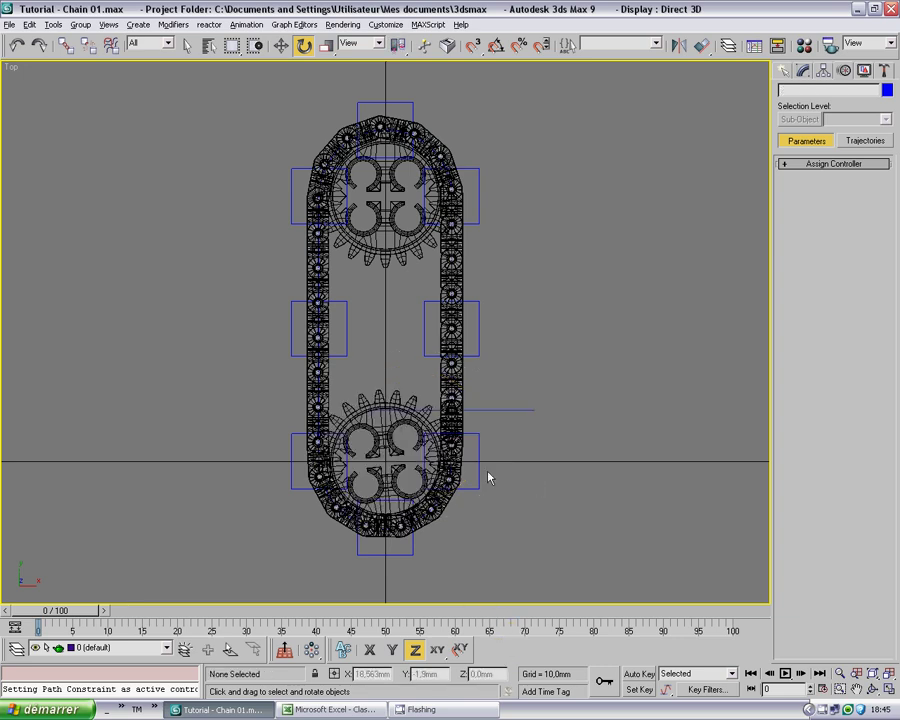
pyautogui.click(370, 410)
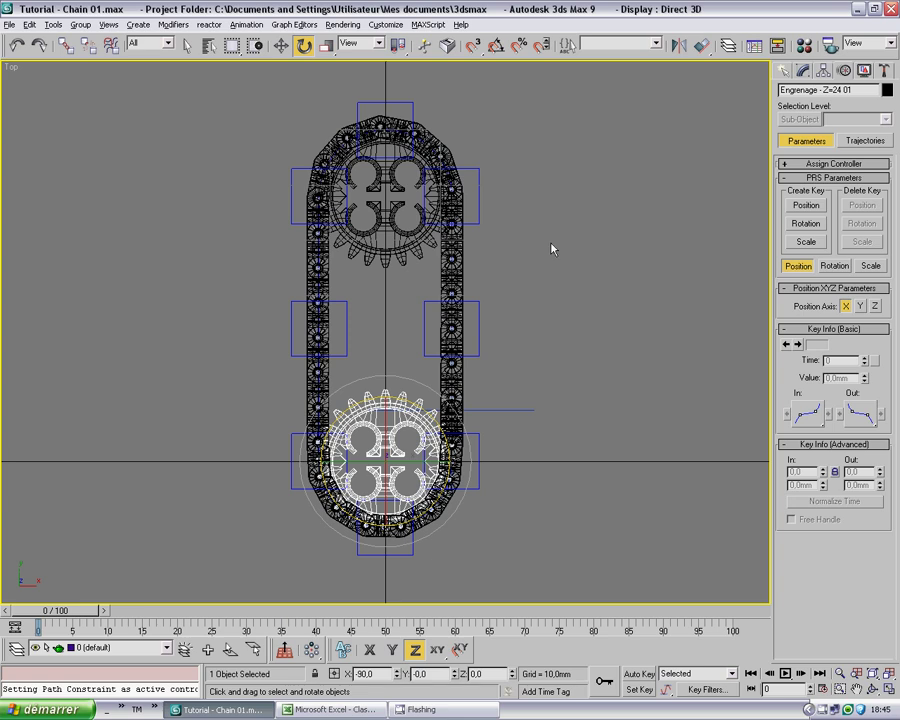
pyautogui.click(490, 230)
# Examine the lower gear and the chain links in shaded display, from the top and from an orbited perspective view.
pyautogui.press('F3')
pyautogui.moveTo(391, 198); pyautogui.dragTo(342, 173, button='middle')
pyautogui.moveTo(339, 372); pyautogui.dragTo(316, 285, button='middle')
pyautogui.keyDown('ctrl'); pyautogui.keyDown('alt'); pyautogui.moveTo(381, 330); pyautogui.dragTo(381, 270, button='middle'); pyautogui.keyUp('alt'); pyautogui.keyUp('ctrl')
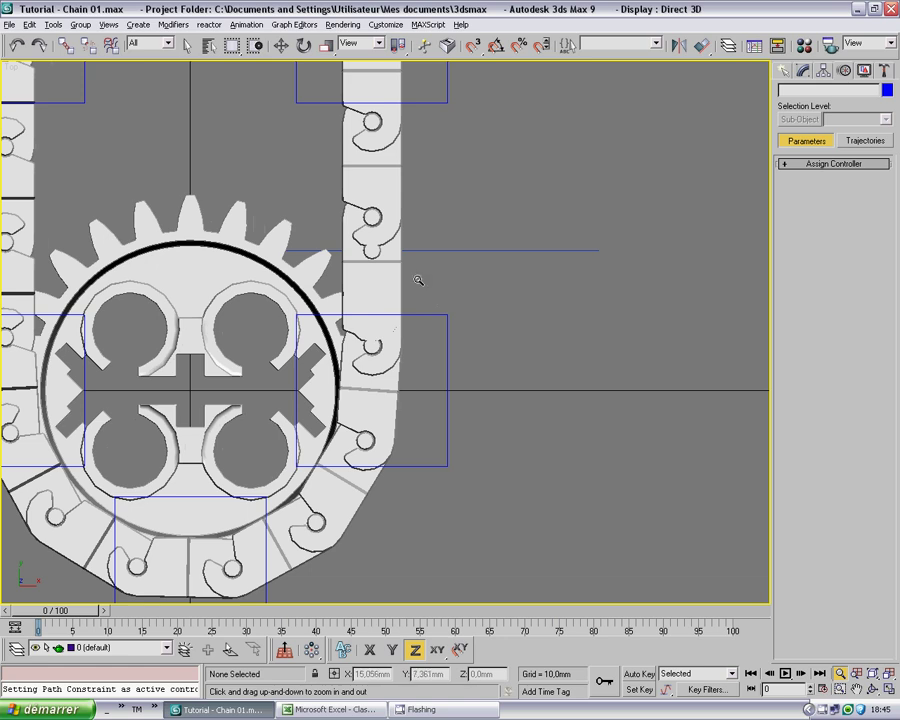
pyautogui.press('e')
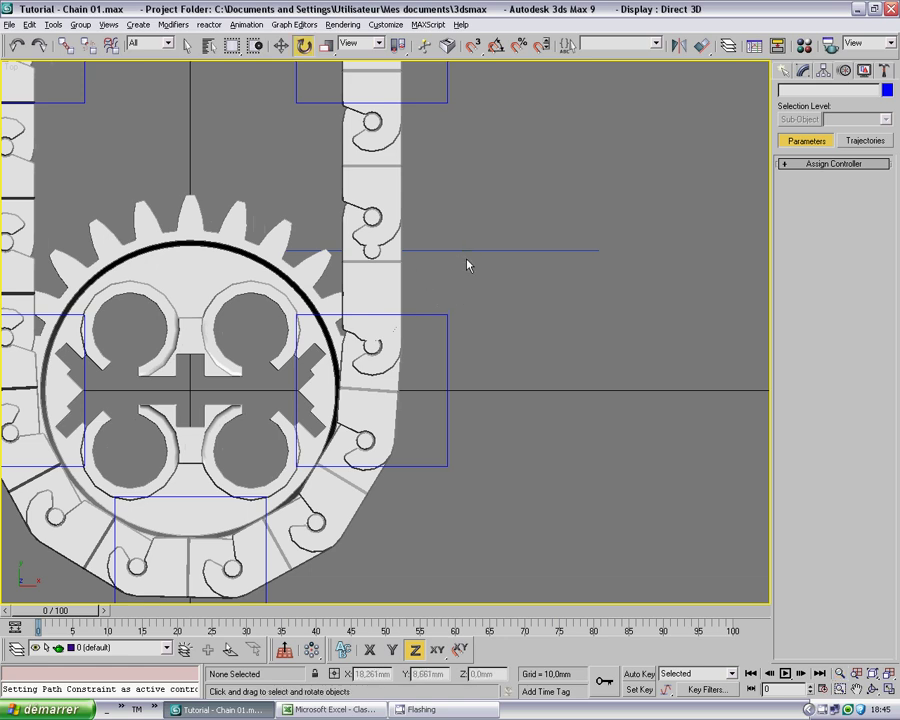
pyautogui.press('p')
pyautogui.hotkey('ctrl', 'r')
pyautogui.moveTo(464, 382); pyautogui.dragTo(345, 340)
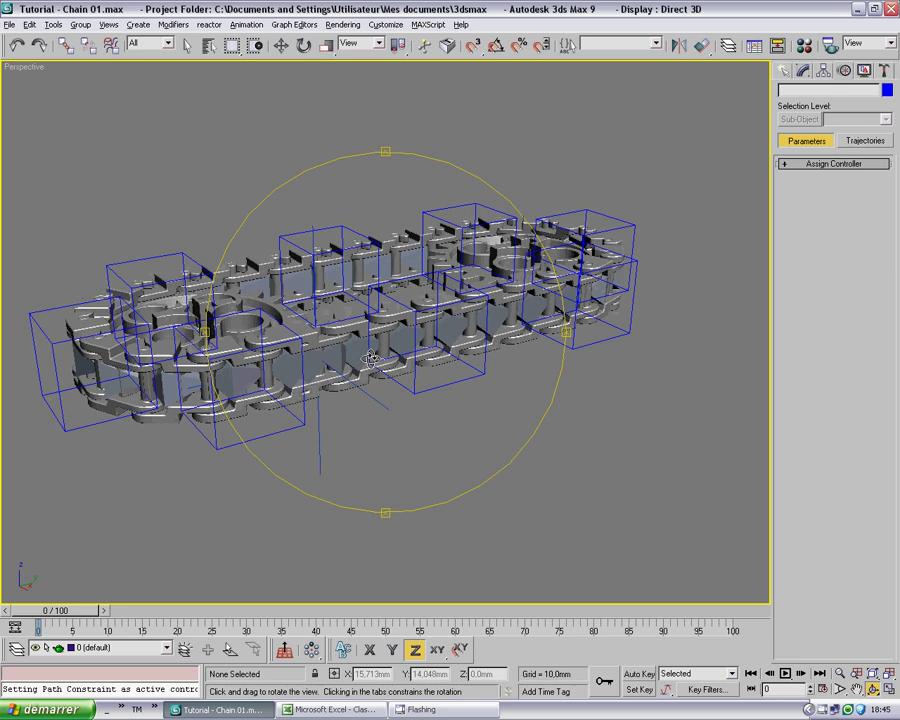
pyautogui.rightClick(341, 358)
pyautogui.click(355, 379)
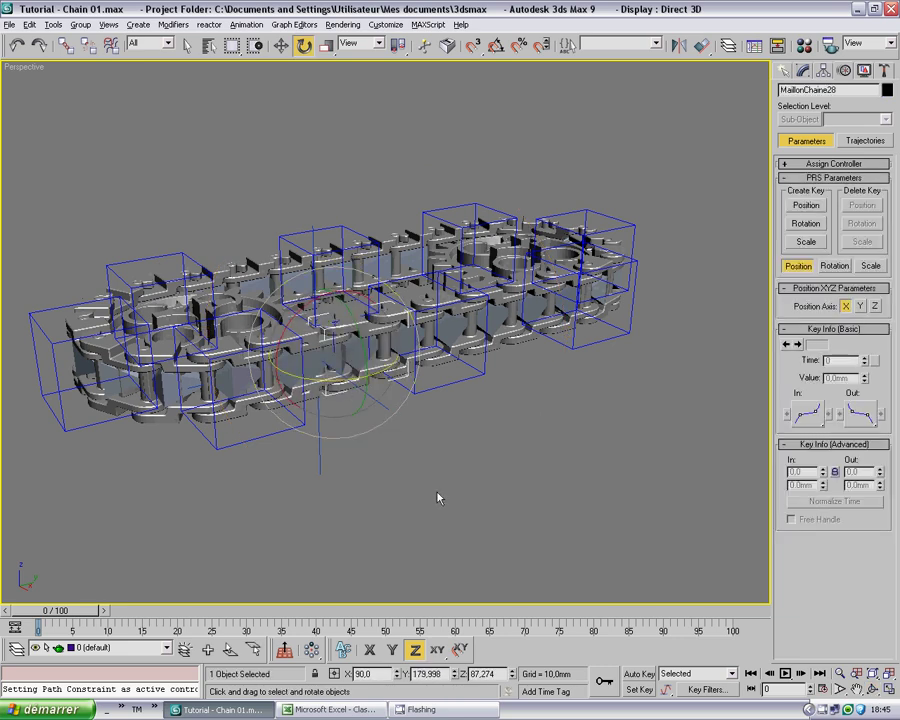
pyautogui.click(499, 511)
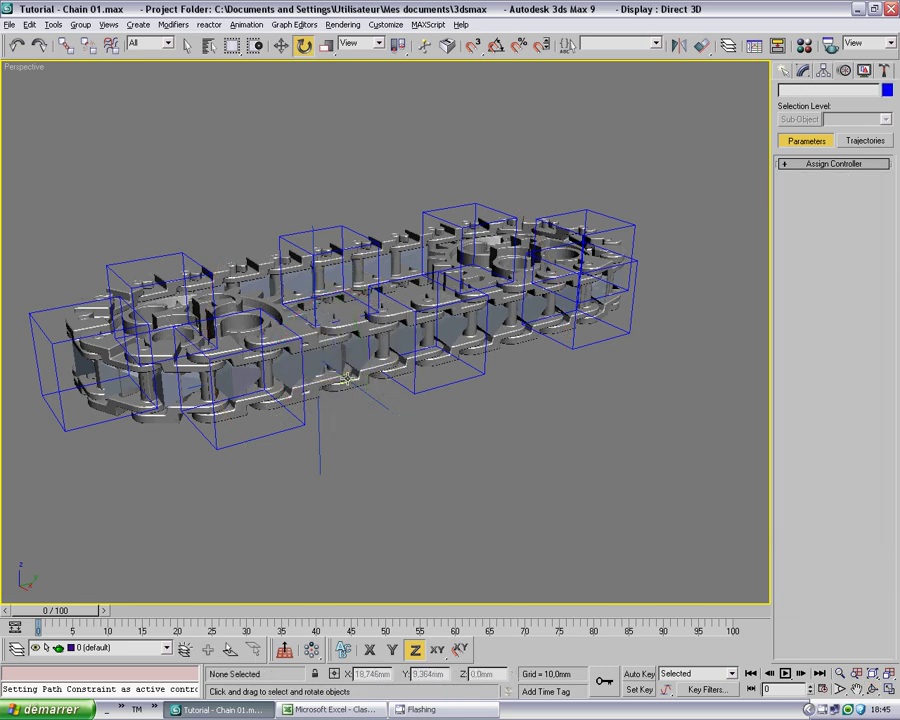
# Select Bone01 by name and reset its path constraint's % Along Path to 0.
pyautogui.press('h')
pyautogui.doubleClick(327, 193)
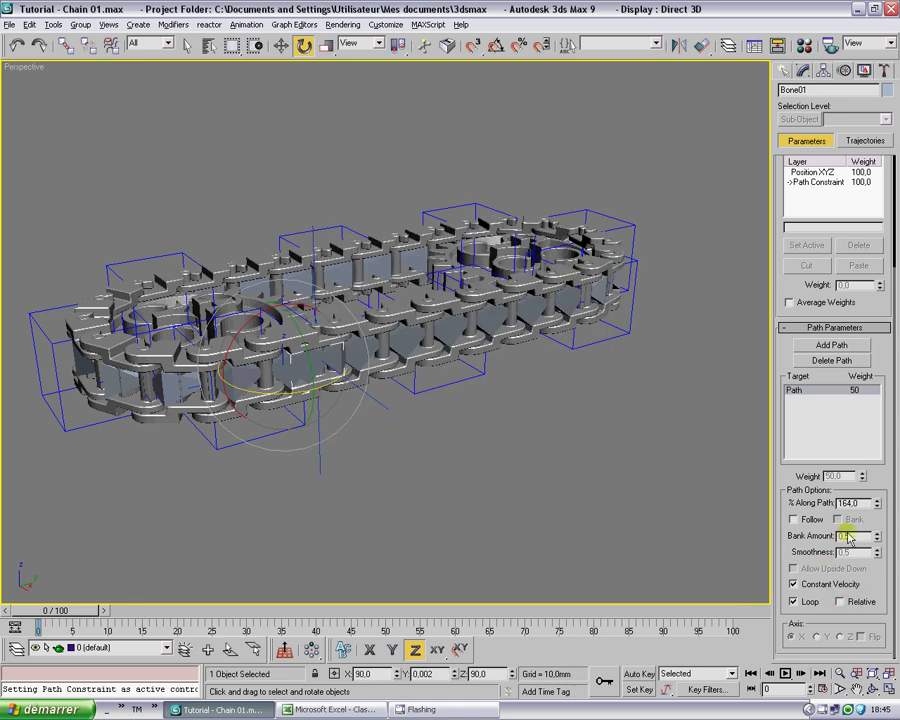
pyautogui.rightClick(877, 503)
pyautogui.click(592, 486)
# Examine Bone01 and the links around the gears from several perspective angles, in both shaded and wireframe display.
pyautogui.hotkey('ctrl', 'r')
pyautogui.moveTo(445, 295)
pyautogui.keyDown('alt'); pyautogui.mouseDown(button='middle')
pyautogui.moveTo(446, 326)
pyautogui.moveTo(398, 338)
pyautogui.moveTo(449, 400)
pyautogui.moveTo(449, 317)
pyautogui.mouseUp(button='middle'); pyautogui.keyUp('alt')
pyautogui.moveTo(449, 316); pyautogui.dragTo(315, 378)
pyautogui.hotkey('ctrl', 'r')
pyautogui.press('e')
pyautogui.click(361, 429)
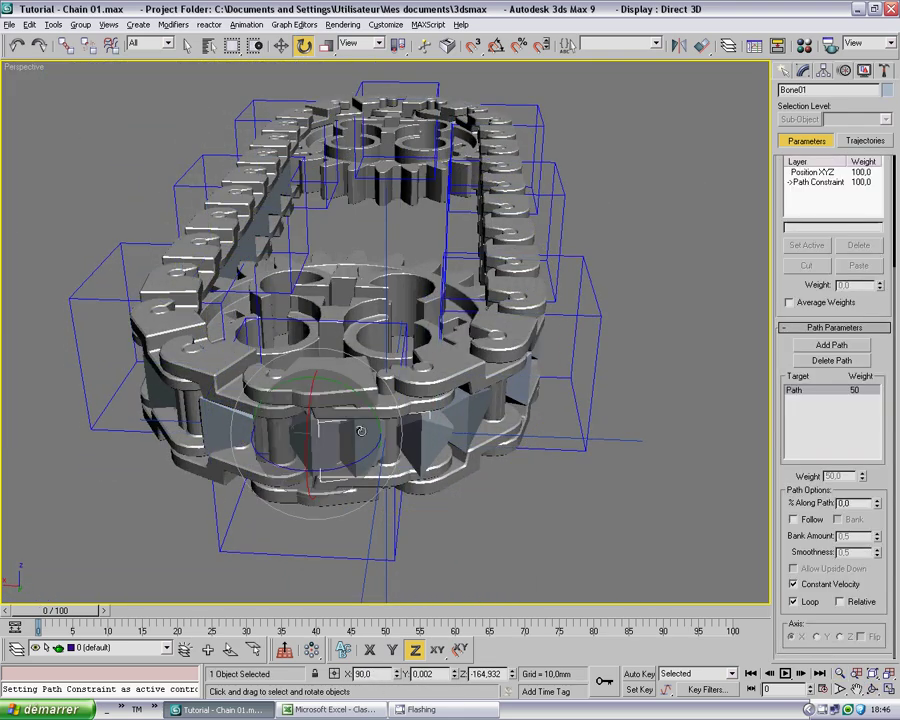
pyautogui.hotkey('ctrl', 'r')
pyautogui.moveTo(434, 424); pyautogui.dragTo(367, 402)
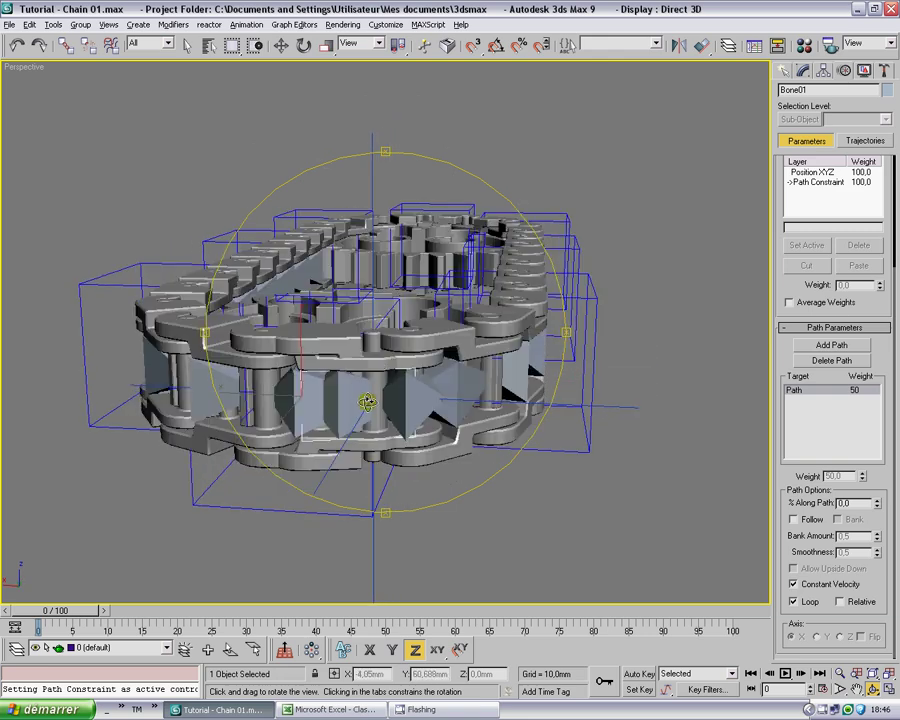
pyautogui.rightClick(367, 402)
pyautogui.press('F3')
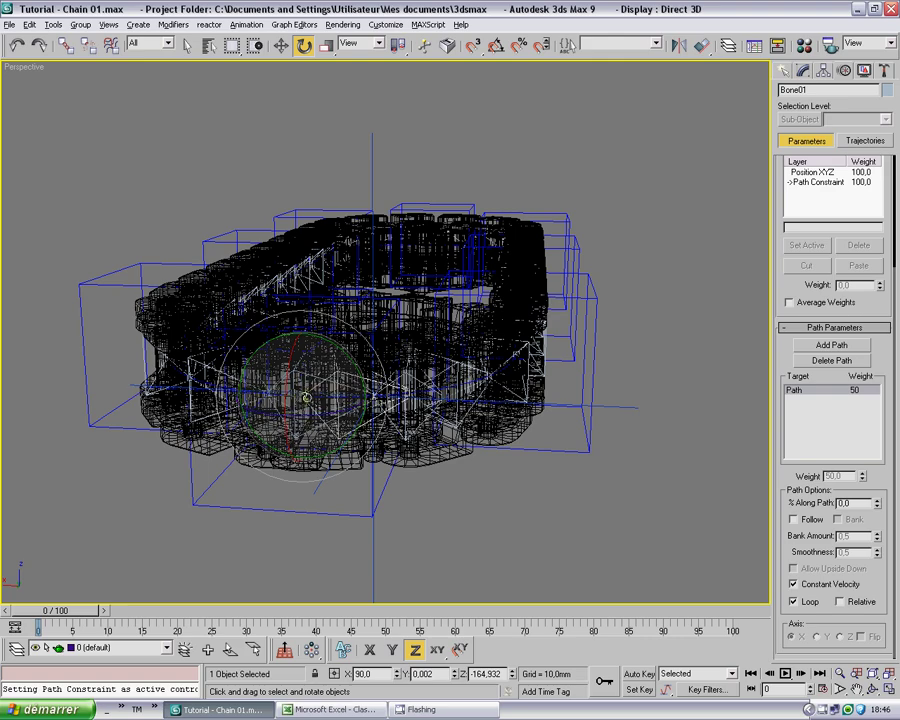
pyautogui.press('F3')
pyautogui.hotkey('ctrl', 'r')
pyautogui.moveTo(322, 362)
pyautogui.mouseDown()
pyautogui.moveTo(424, 398)
pyautogui.moveTo(370, 385)
pyautogui.mouseUp()
pyautogui.hotkey('alt', 'z')
pyautogui.moveTo(360, 385); pyautogui.dragTo(345, 425)
pyautogui.moveTo(345, 425); pyautogui.dragTo(492, 400, button='middle')
pyautogui.hotkey('ctrl', 'r')
pyautogui.moveTo(492, 400); pyautogui.dragTo(434, 400)
pyautogui.rightClick(434, 400)
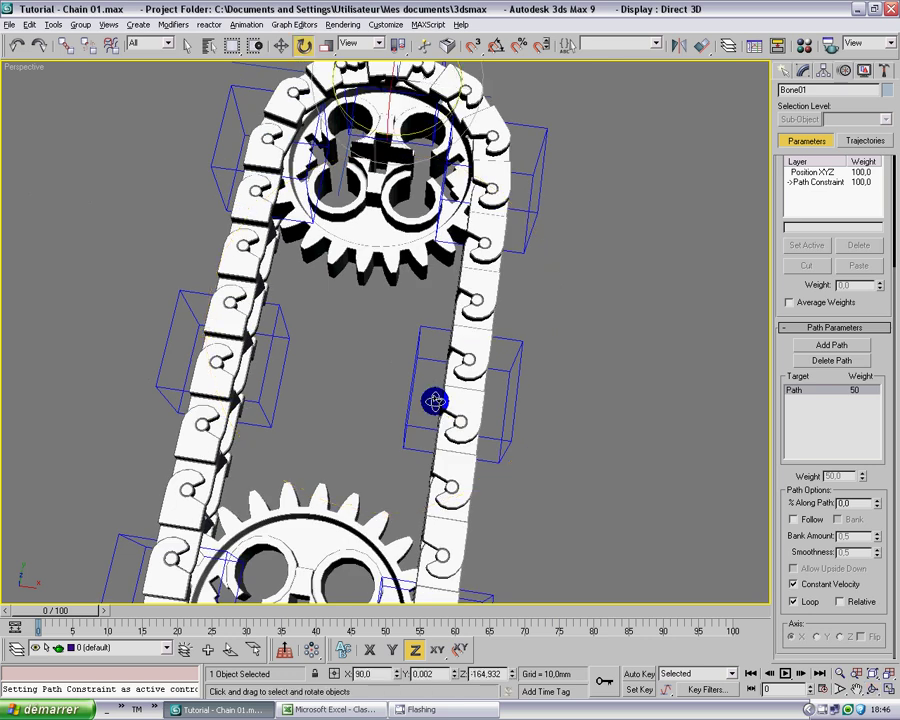
# Try moving the left middle helper Point03 inward about 3.8 mm in X, view it from the top, and undo the move.
pyautogui.click(271, 345)
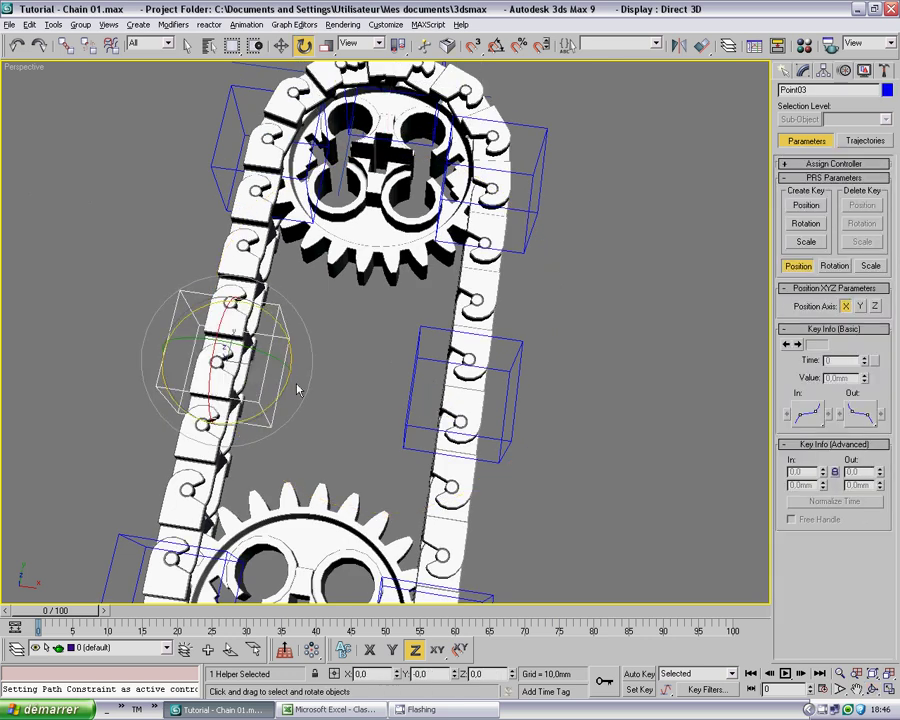
pyautogui.press('w')
pyautogui.moveTo(293, 385); pyautogui.dragTo(332, 382)
pyautogui.press('t')
pyautogui.hotkey('alt', 'z')
pyautogui.moveTo(339, 327); pyautogui.dragTo(358, 362)
pyautogui.hotkey('ctrl', 'p')
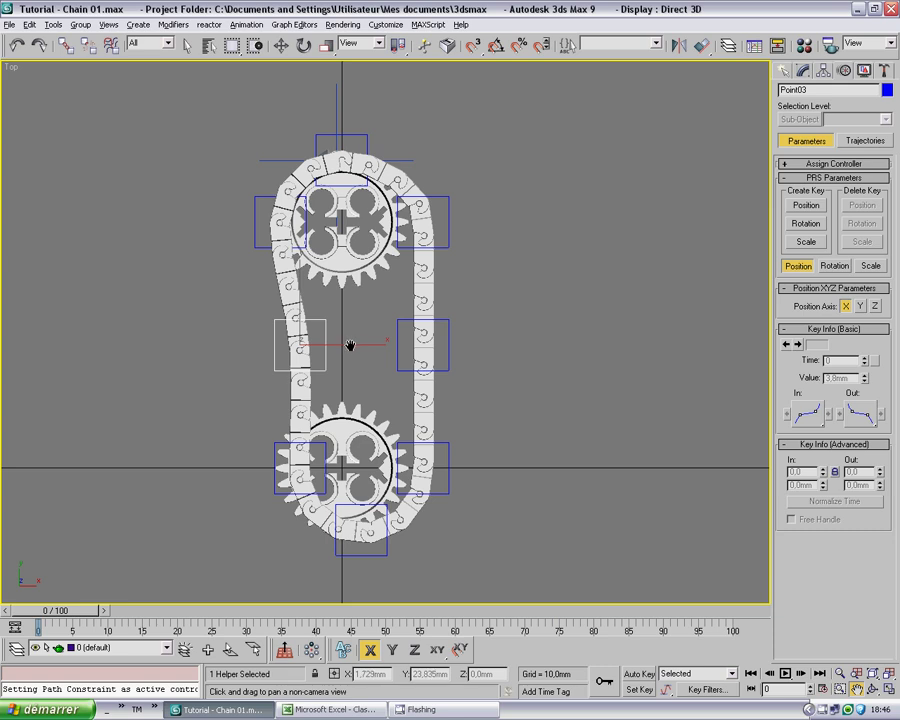
pyautogui.press('w')
pyautogui.hotkey('ctrl', 'z')
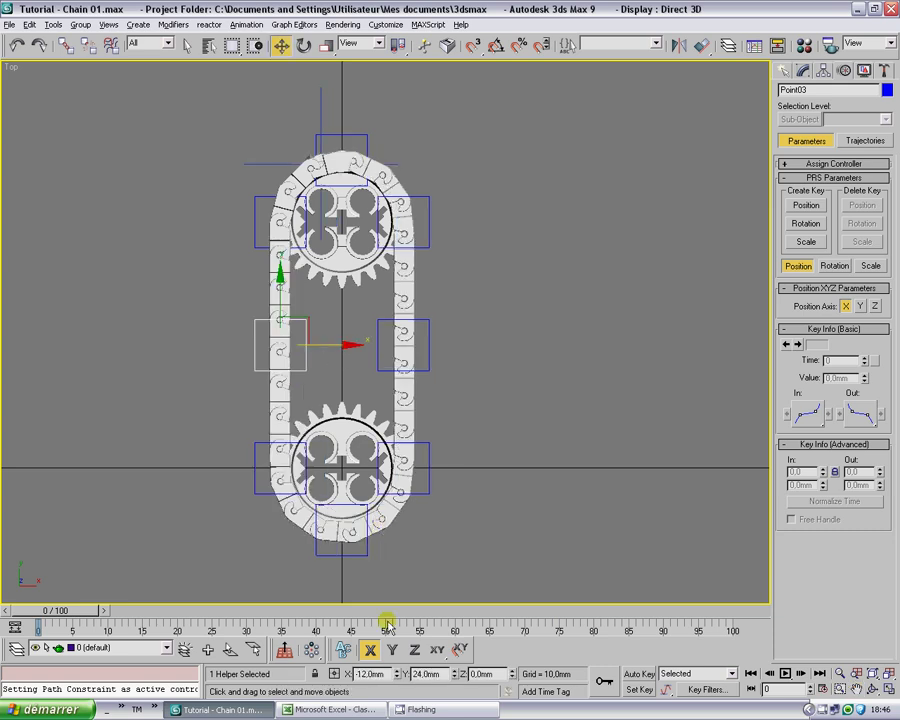
# Set the X position of the left middle helper Point03 to -7 mm.
pyautogui.click(368, 674)
pyautogui.press('BackSpace')
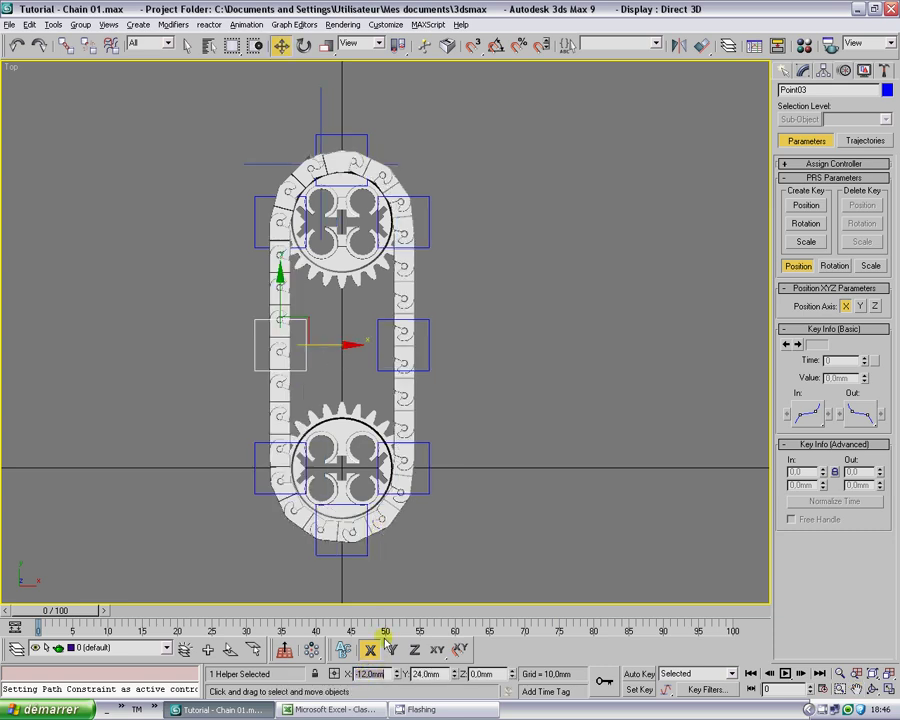
pyautogui.write('-7')
pyautogui.press('Return')
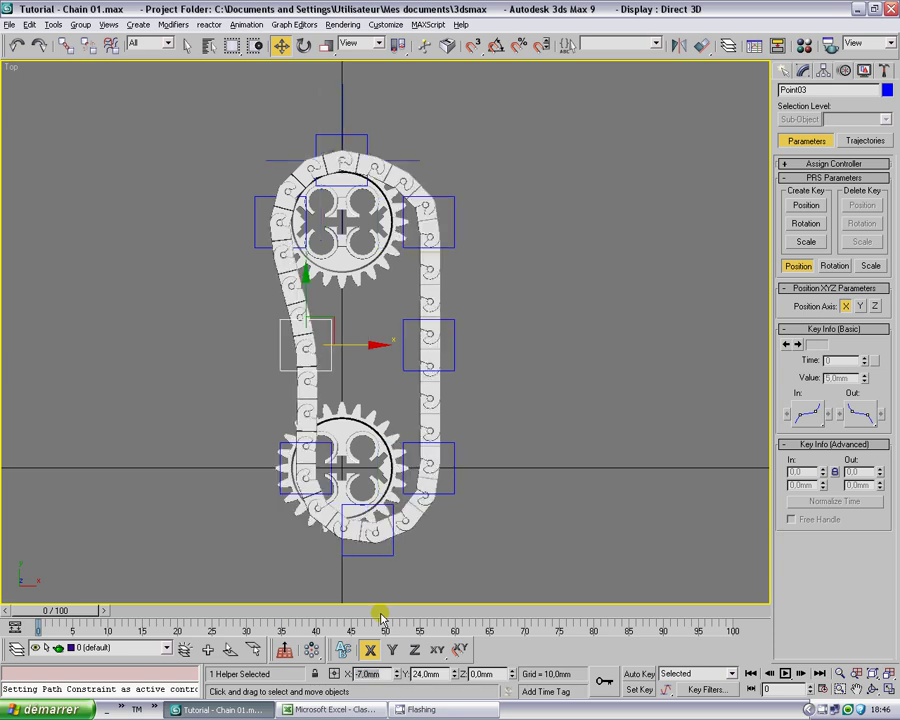
# Select the three right-side helpers, the bottom helper and the lower-left helper together, and switch coordinate entry to relative offsets.
pyautogui.click(458, 225)
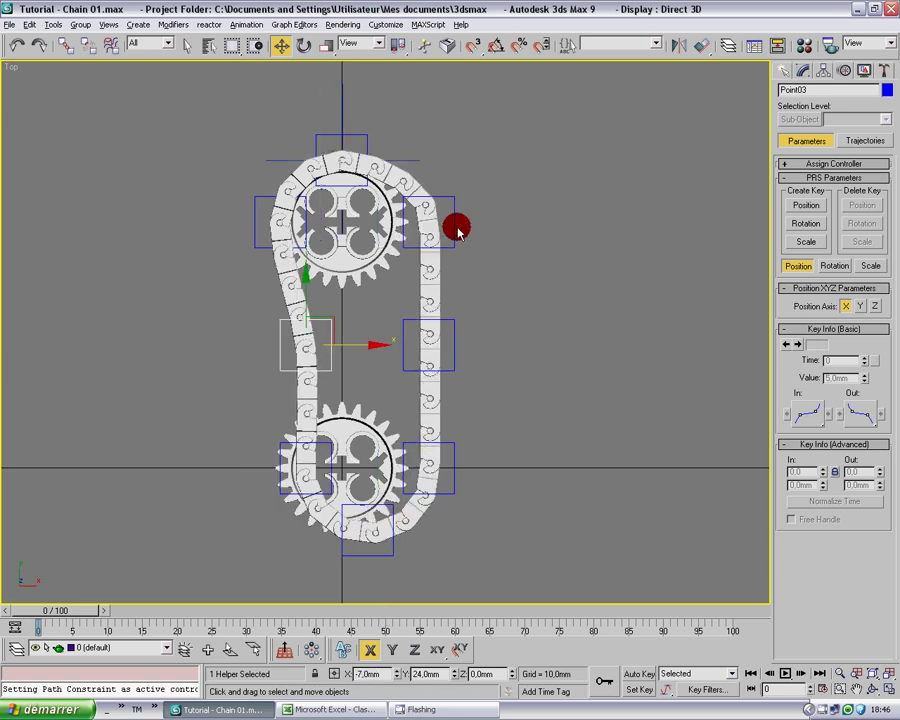
pyautogui.moveTo(478, 213); pyautogui.dragTo(448, 487)
pyautogui.keyDown('ctrl'); pyautogui.moveTo(408, 578); pyautogui.dragTo(356, 551); pyautogui.keyUp('ctrl')
pyautogui.keyDown('ctrl'); pyautogui.click(278, 490); pyautogui.keyUp('ctrl')
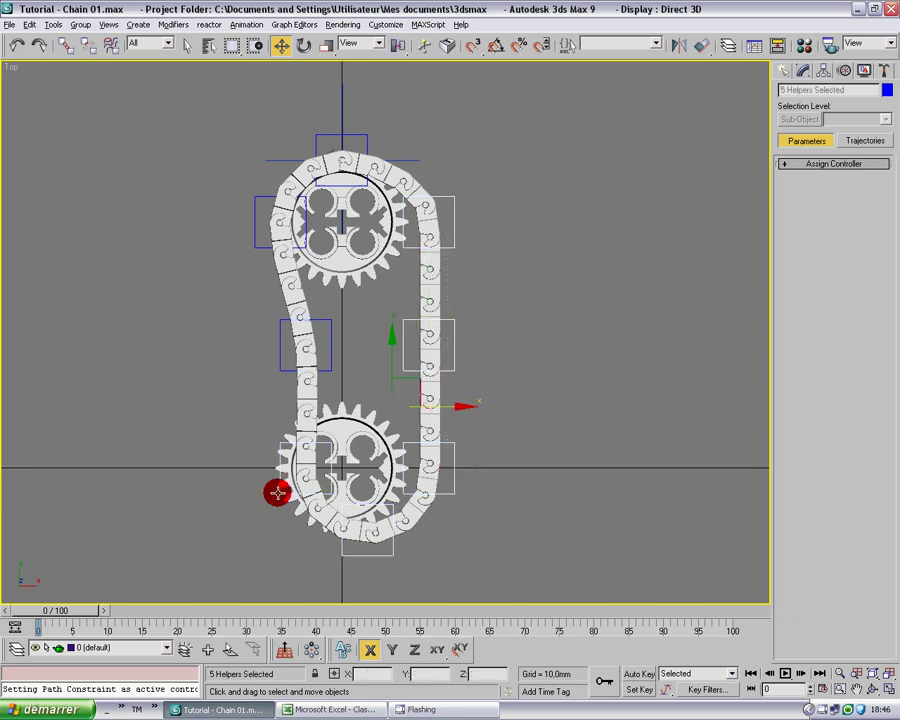
pyautogui.click(334, 674)
# Try offsetting the five selected helpers by -7 mm in X, and reverse it with a 7 mm offset.
pyautogui.write('-7')
pyautogui.press('Return')
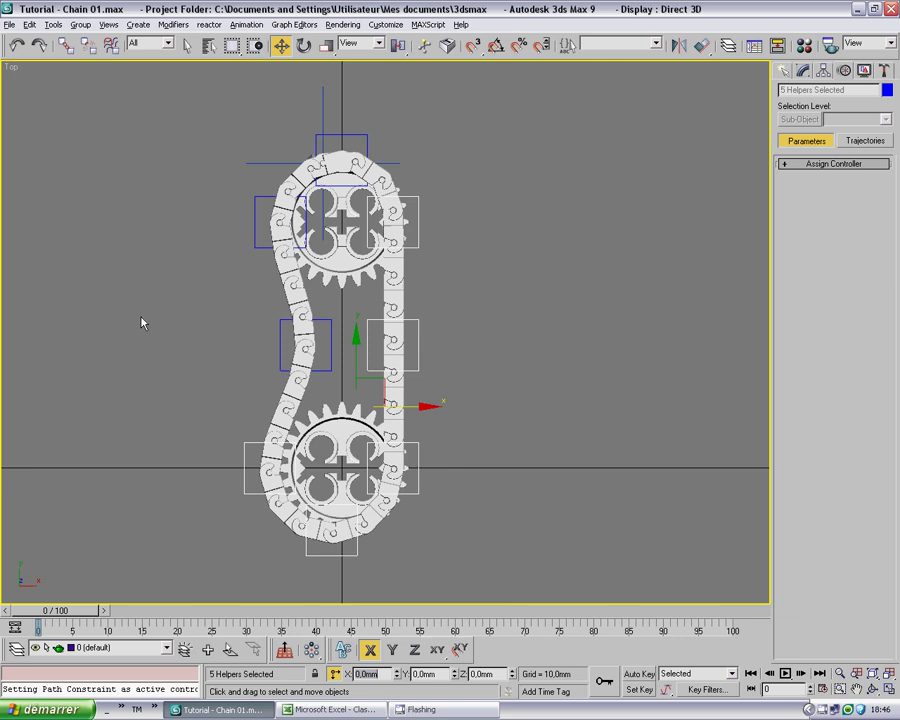
pyautogui.write('7')
pyautogui.press('Return')
# Offset the five selected helpers by -5 mm in X and clear the selection.
pyautogui.doubleClick(374, 675)
pyautogui.write('-5')
pyautogui.press('Return')
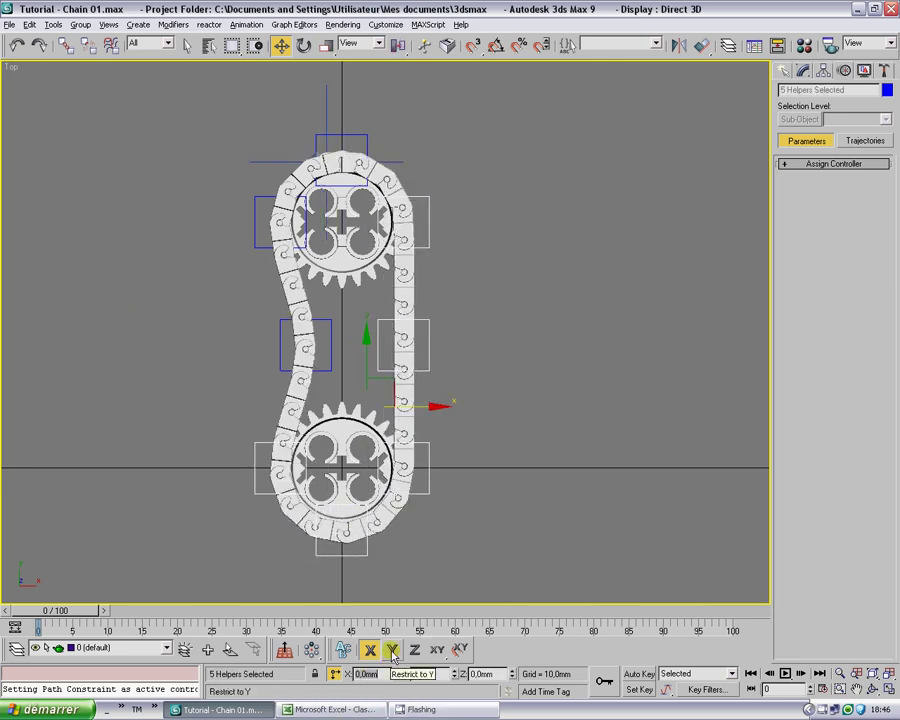
pyautogui.click(480, 236)
# Examine how the chain links sit around the upper gear in the top view.
pyautogui.keyDown('ctrl'); pyautogui.keyDown('alt'); pyautogui.moveTo(356, 203); pyautogui.dragTo(356, 184, button='middle'); pyautogui.keyUp('alt'); pyautogui.keyUp('ctrl')
pyautogui.moveTo(356, 184)
pyautogui.mouseDown(button='middle')
pyautogui.moveTo(361, 340)
pyautogui.moveTo(350, 264)
pyautogui.mouseUp(button='middle')
pyautogui.press('F3')
pyautogui.press('w')
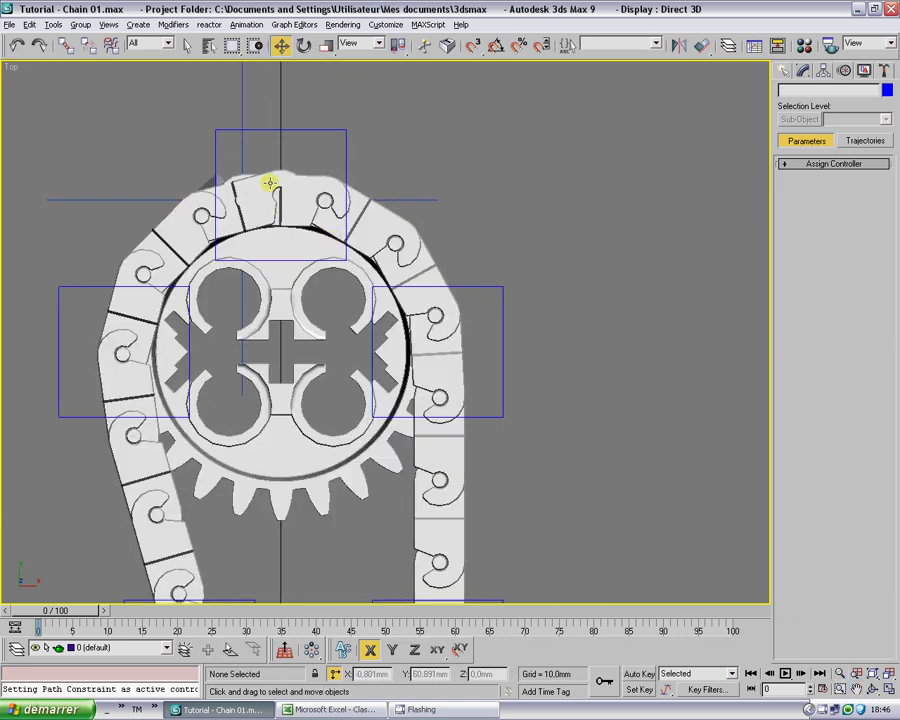
pyautogui.click(308, 213)
pyautogui.click(594, 293)
pyautogui.keyDown('ctrl'); pyautogui.keyDown('alt'); pyautogui.moveTo(547, 323); pyautogui.dragTo(540, 420, button='middle'); pyautogui.keyUp('alt'); pyautogui.keyUp('ctrl')
pyautogui.moveTo(540, 420); pyautogui.dragTo(465, 313, button='middle')
# Offset the right middle helper Point07 by -5 mm in X to pull the chain's right side inward.
pyautogui.click(454, 349)
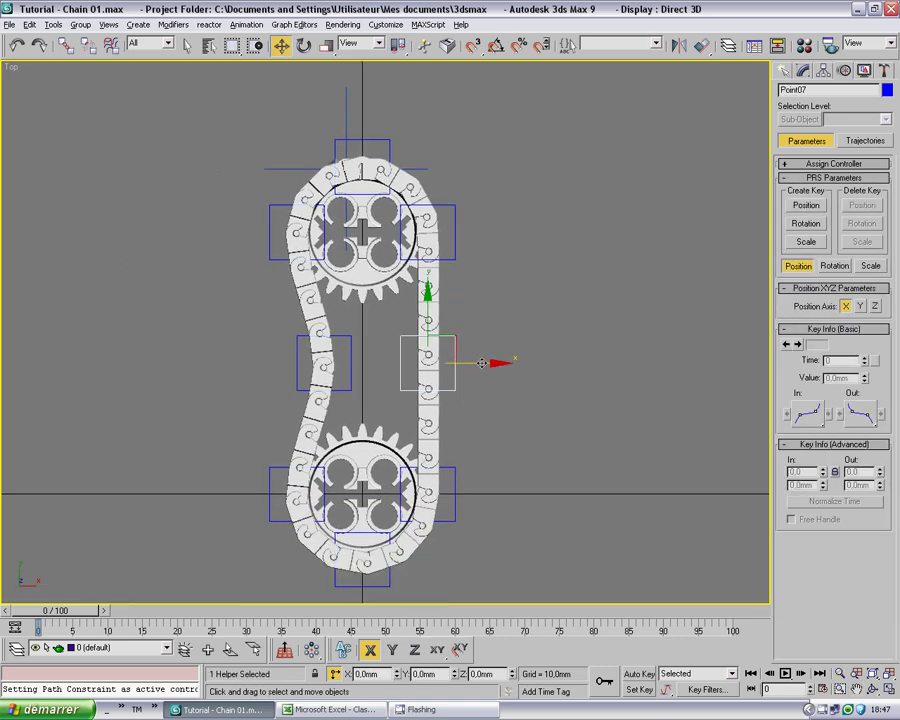
pyautogui.click(482, 363)
pyautogui.doubleClick(380, 673)
pyautogui.write('-5')
pyautogui.press('Return')
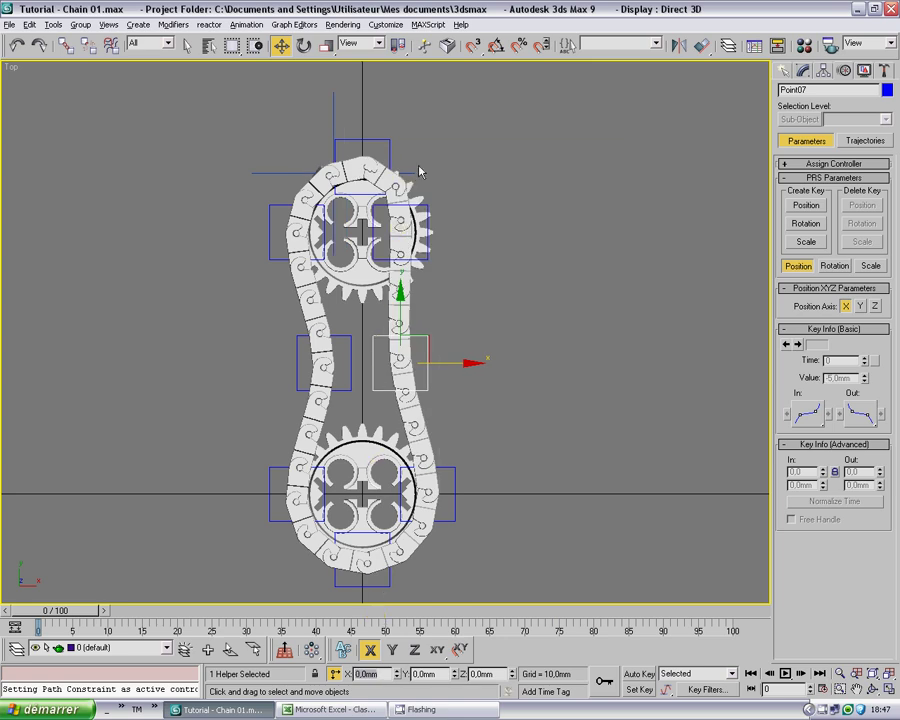
# Offset the upper-right helper Point08 by 5 mm in X to bring the chain back around the upper gear, and clear the selection.
pyautogui.click(430, 207)
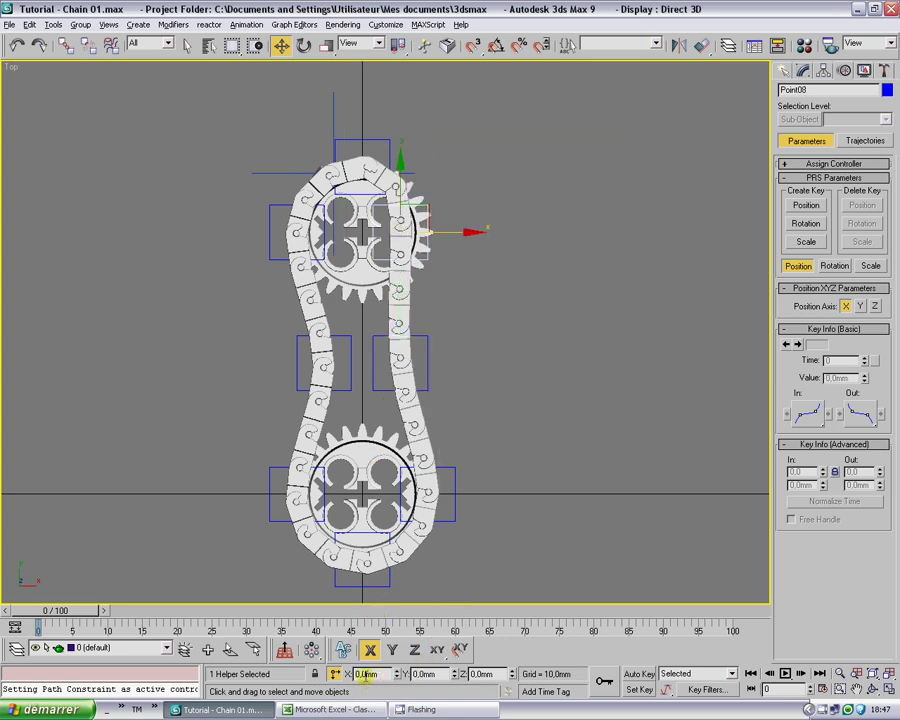
pyautogui.write('5')
pyautogui.press('Return')
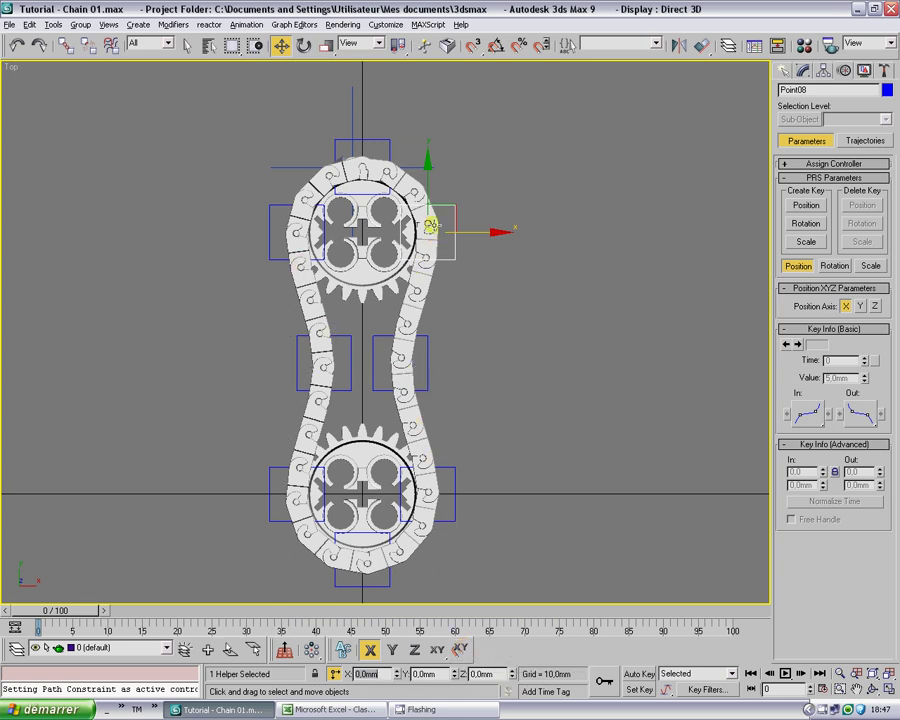
pyautogui.click(478, 189)
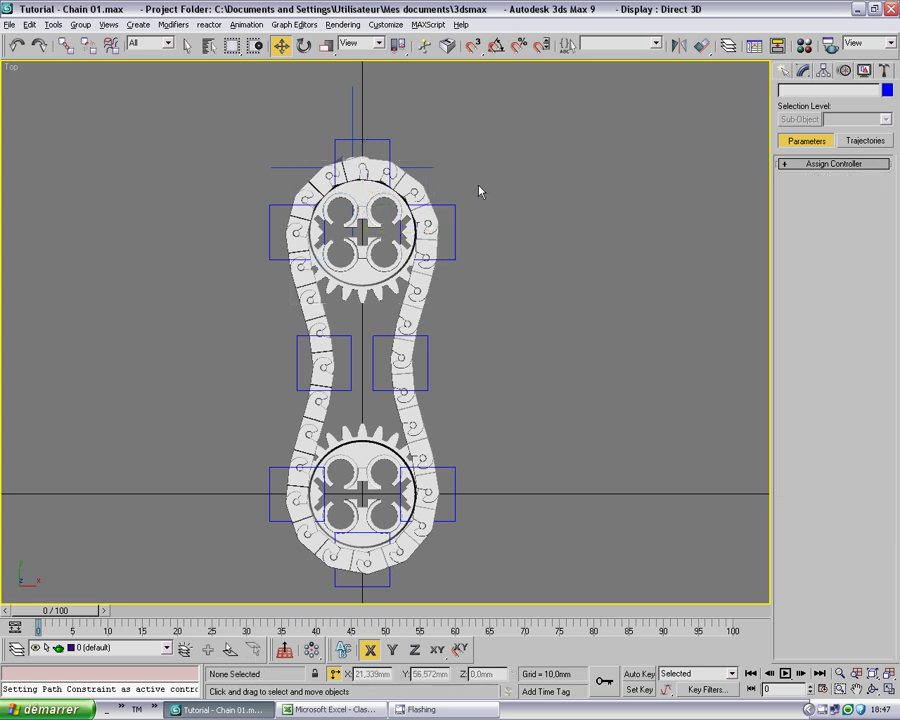
# Examine where the chain's first and last links meet above the upper gear, in shaded and wireframe display.
pyautogui.scroll(5, 381, 311)
pyautogui.moveTo(412, 333); pyautogui.dragTo(449, 470, button='middle')
pyautogui.keyDown('ctrl'); pyautogui.keyDown('alt'); pyautogui.moveTo(449, 470); pyautogui.dragTo(382, 294, button='middle'); pyautogui.keyUp('alt'); pyautogui.keyUp('ctrl')
pyautogui.moveTo(382, 294); pyautogui.dragTo(384, 344, button='middle')
pyautogui.press('F3')
pyautogui.press('F3')
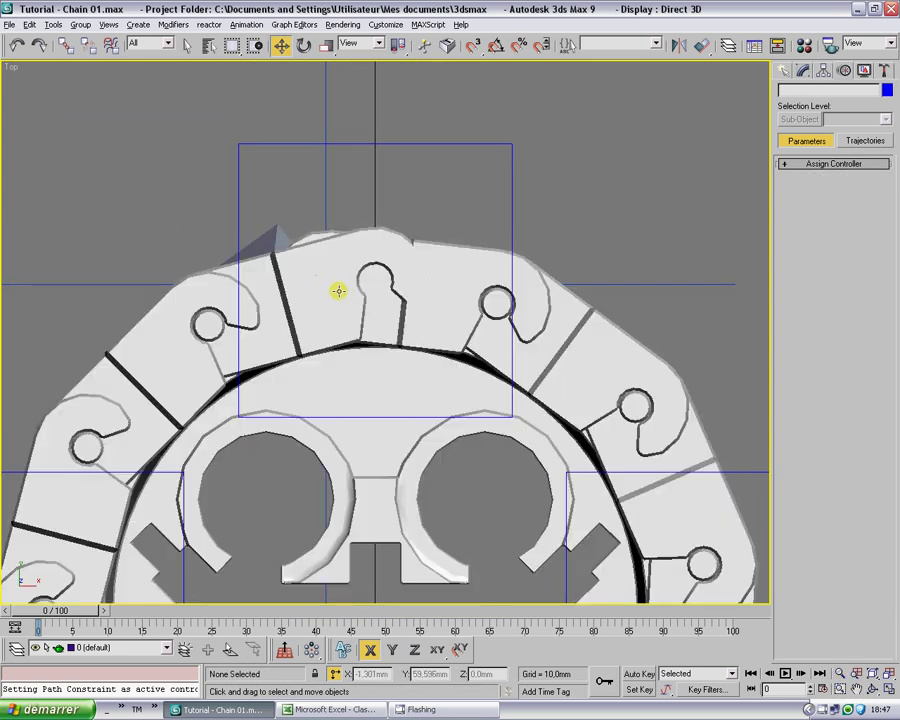
pyautogui.press('F3')
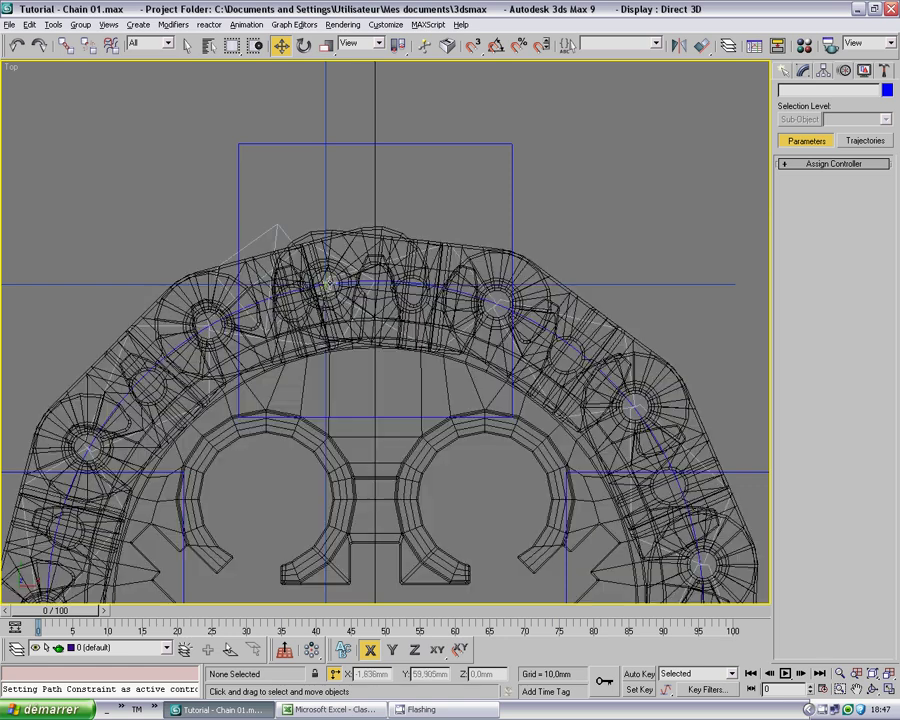
pyautogui.click(320, 229)
pyautogui.press('F3')
# Offset the left middle helper Point03 by 2 mm in X to pull the chain's left side inward.
pyautogui.scroll(-6, 325, 257)
pyautogui.moveTo(341, 443); pyautogui.dragTo(343, 383)
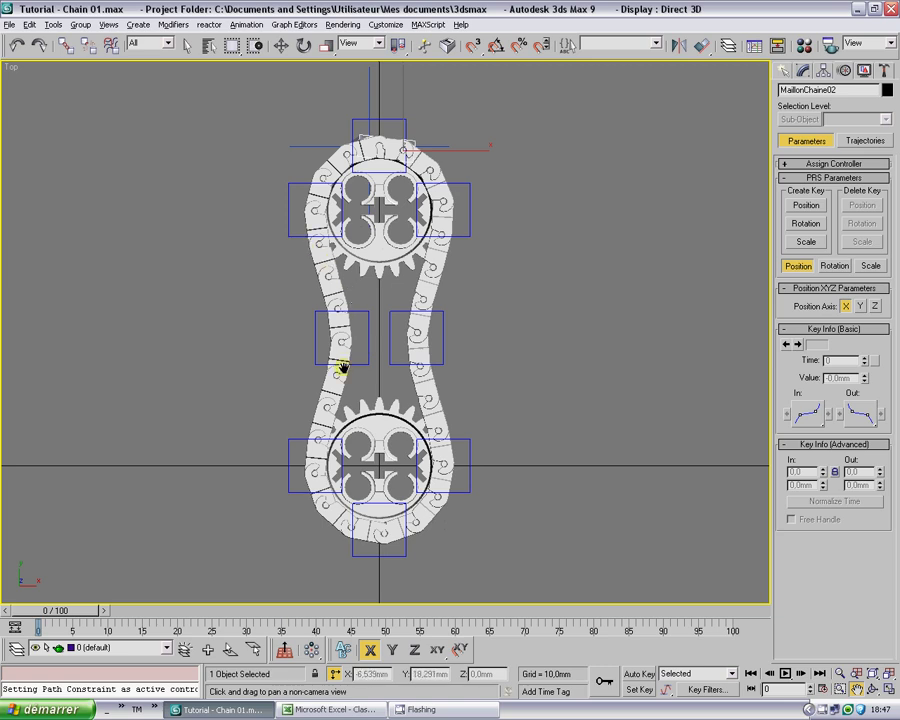
pyautogui.moveTo(332, 458); pyautogui.dragTo(377, 485)
pyautogui.press('w')
pyautogui.click(612, 340)
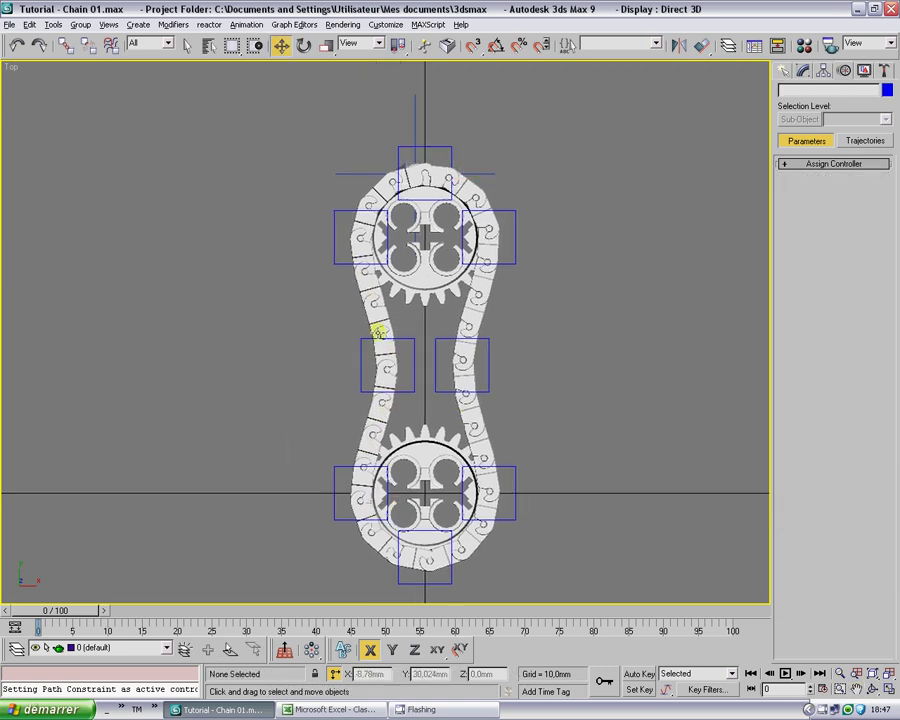
pyautogui.click(411, 366)
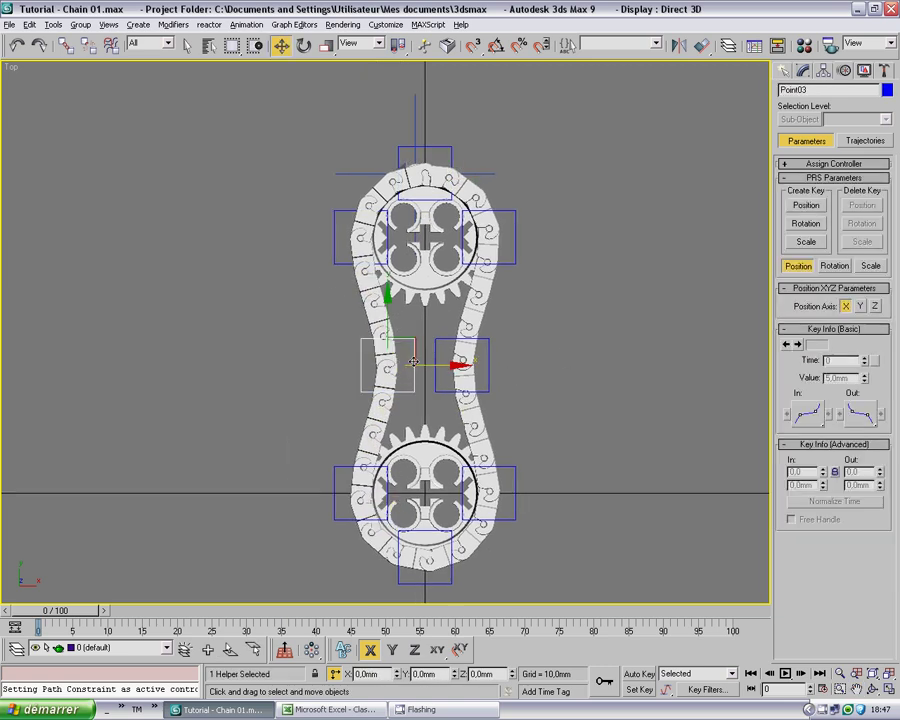
pyautogui.doubleClick(376, 674)
pyautogui.write('2')
pyautogui.press('Return')
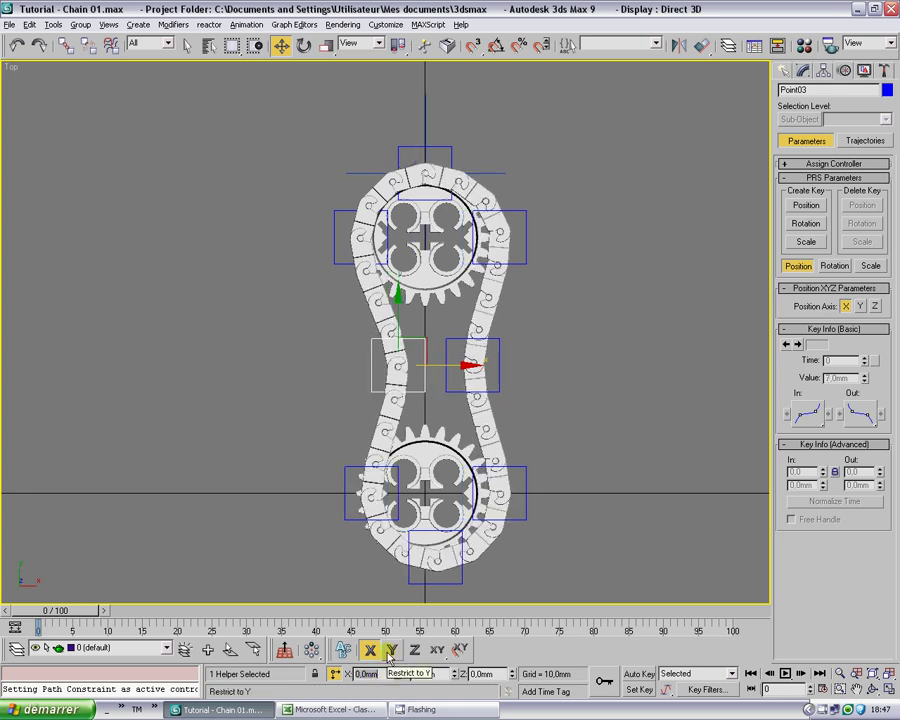
# Offset the three right-side helpers together with the bottom and lower-left helpers by -2 mm in X.
pyautogui.click(521, 258)
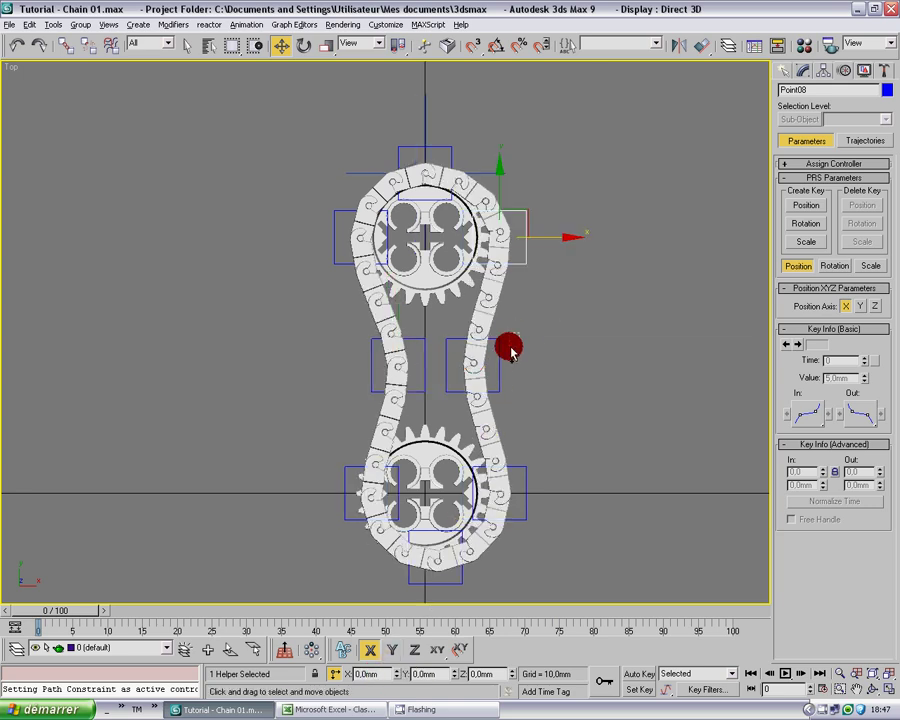
pyautogui.keyDown('ctrl'); pyautogui.click(500, 368); pyautogui.keyUp('ctrl')
pyautogui.keyDown('ctrl'); pyautogui.click(521, 487); pyautogui.keyUp('ctrl')
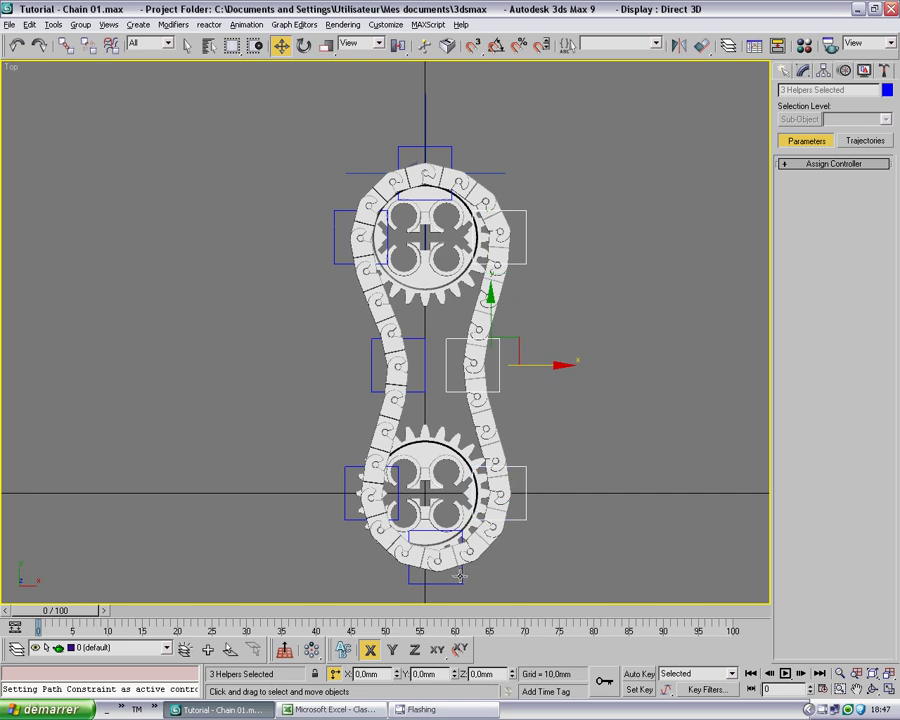
pyautogui.keyDown('ctrl'); pyautogui.click(460, 584); pyautogui.keyUp('ctrl')
pyautogui.keyDown('ctrl'); pyautogui.click(344, 500); pyautogui.keyUp('ctrl')
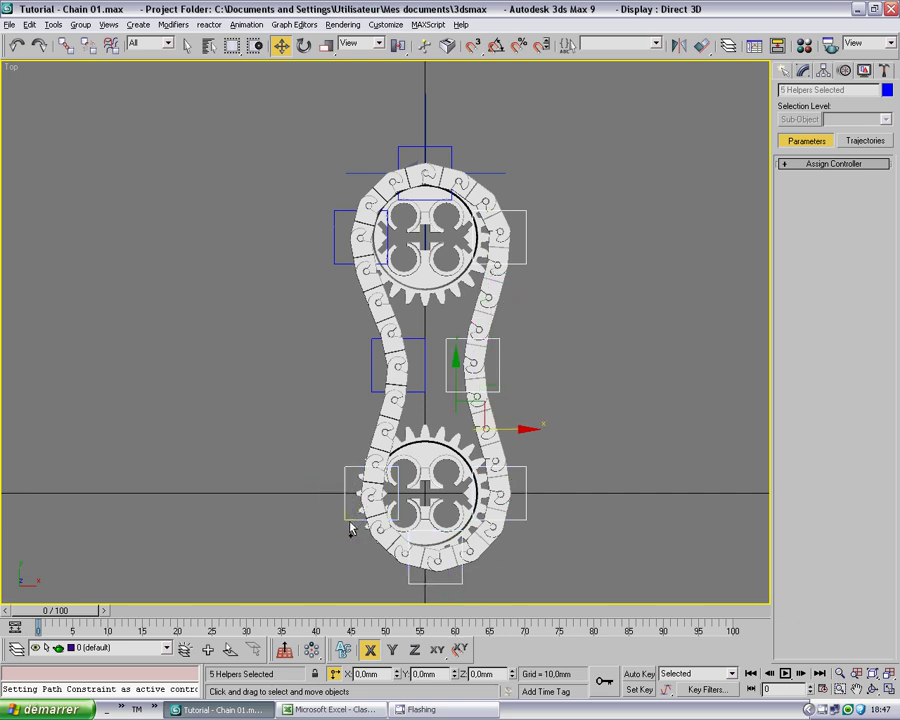
pyautogui.write('-2')
pyautogui.press('Return')
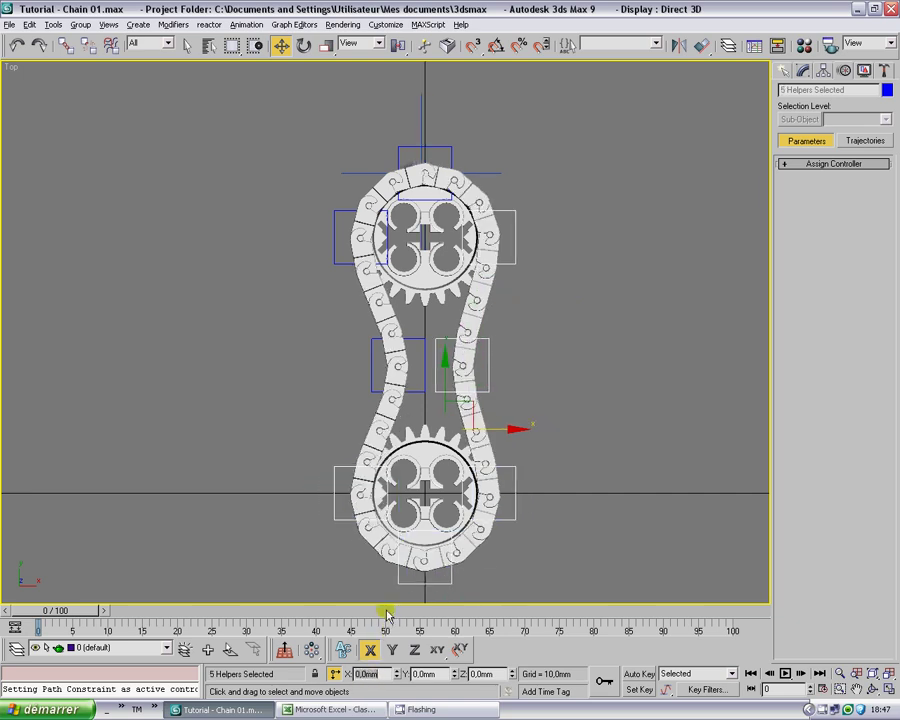
# Offset the right middle helper Point07 by -2 mm in X to narrow the chain's waist.
pyautogui.click(542, 330)
pyautogui.click(486, 354)
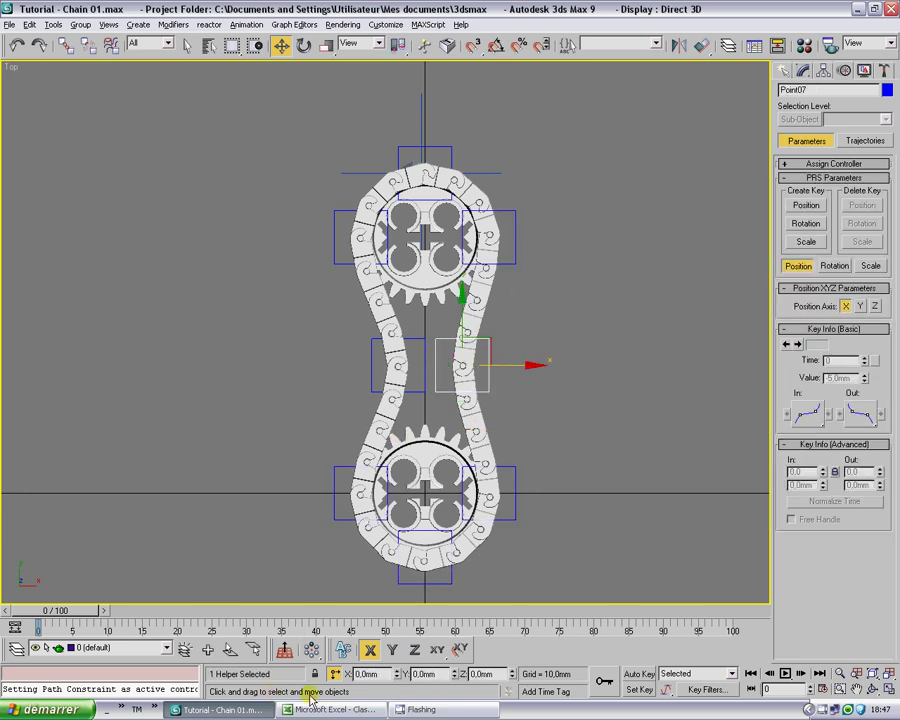
pyautogui.write('-2')
pyautogui.press('Return')
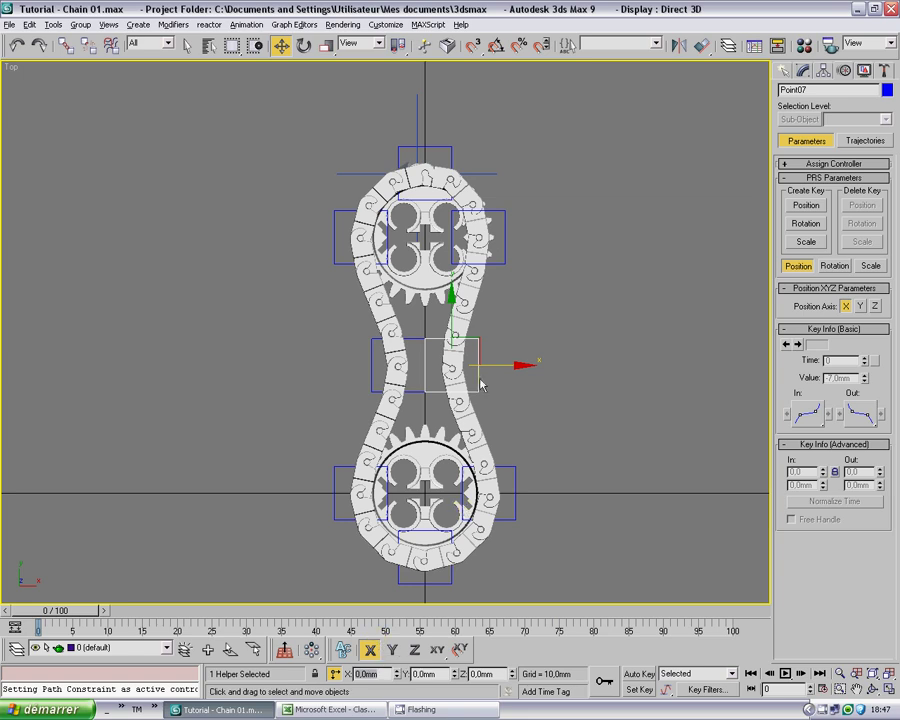
# Offset the upper-right helper Point08 by 2 mm in X around the upper gear, and clear the selection.
pyautogui.click(505, 238)
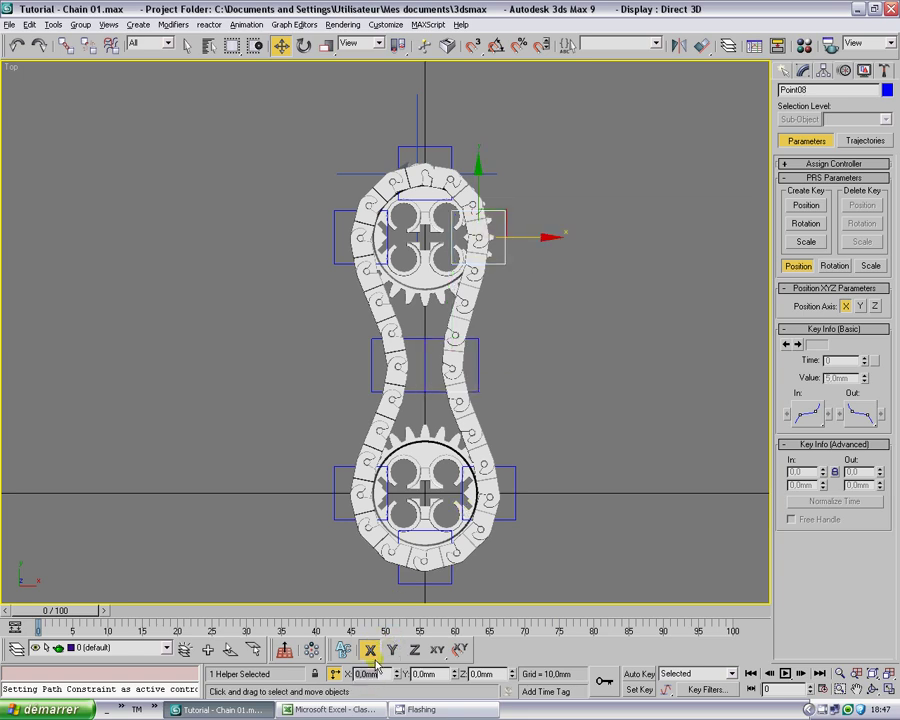
pyautogui.write('2')
pyautogui.press('Return')
pyautogui.click(587, 338)
# Examine how the chain's first and last links join above the upper gear in shaded and wireframe display.
pyautogui.scroll(3, 486, 213)
pyautogui.moveTo(368, 289); pyautogui.dragTo(330, 309, button='middle')
pyautogui.scroll(2, 330, 309)
pyautogui.moveTo(357, 193); pyautogui.dragTo(384, 359, button='middle')
pyautogui.scroll(3, 384, 359)
pyautogui.press('w')
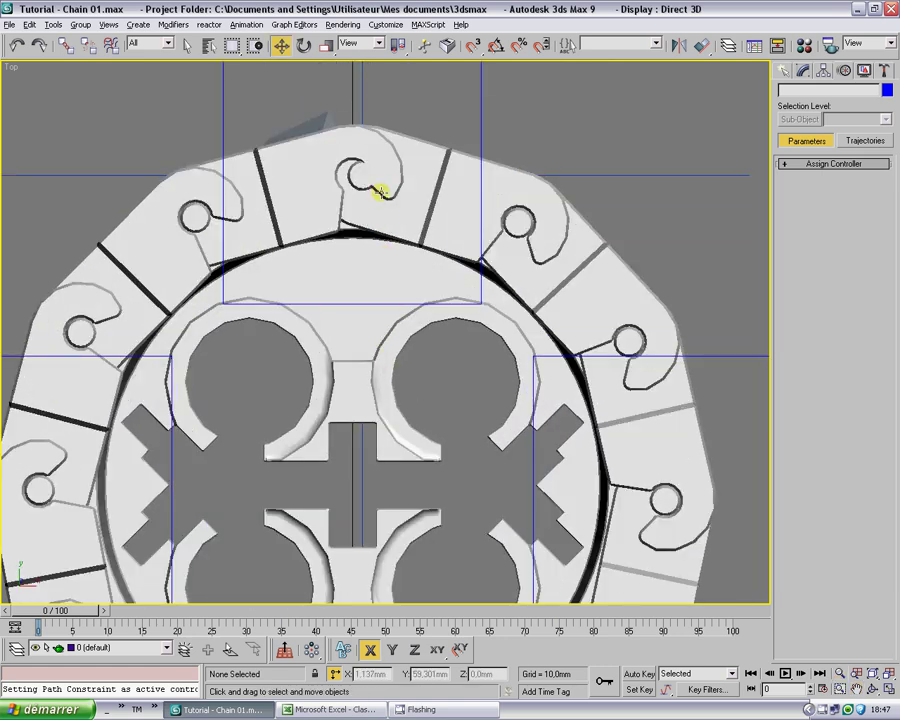
pyautogui.press('F3')
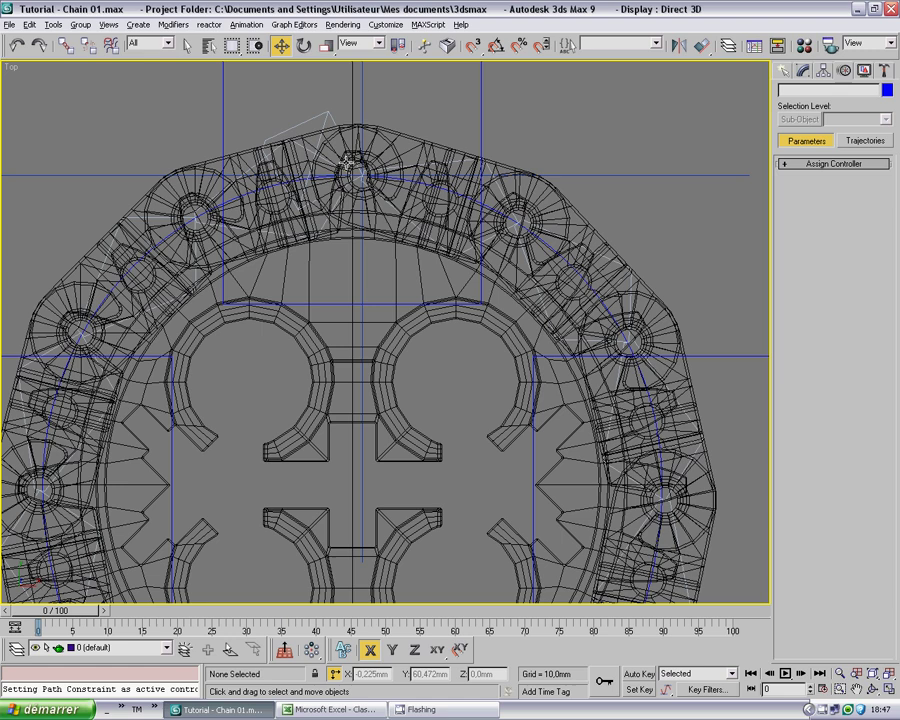
pyautogui.press('F3')
pyautogui.hotkey('alt', 'z')
pyautogui.moveTo(357, 208); pyautogui.dragTo(368, 254)
pyautogui.moveTo(375, 356); pyautogui.dragTo(368, 173, button='middle')
pyautogui.moveTo(385, 270); pyautogui.dragTo(398, 338)
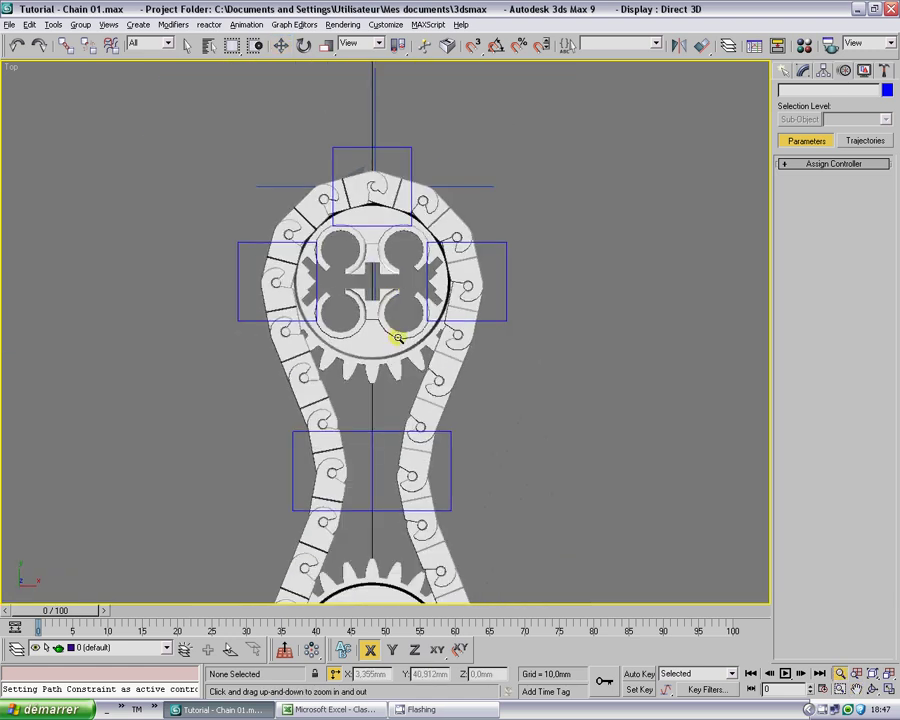
# Try to shift the right middle helper Point07 slightly in X.
pyautogui.moveTo(464, 448); pyautogui.dragTo(465, 423, button='middle')
pyautogui.rightClick(465, 423)
pyautogui.click(452, 441)
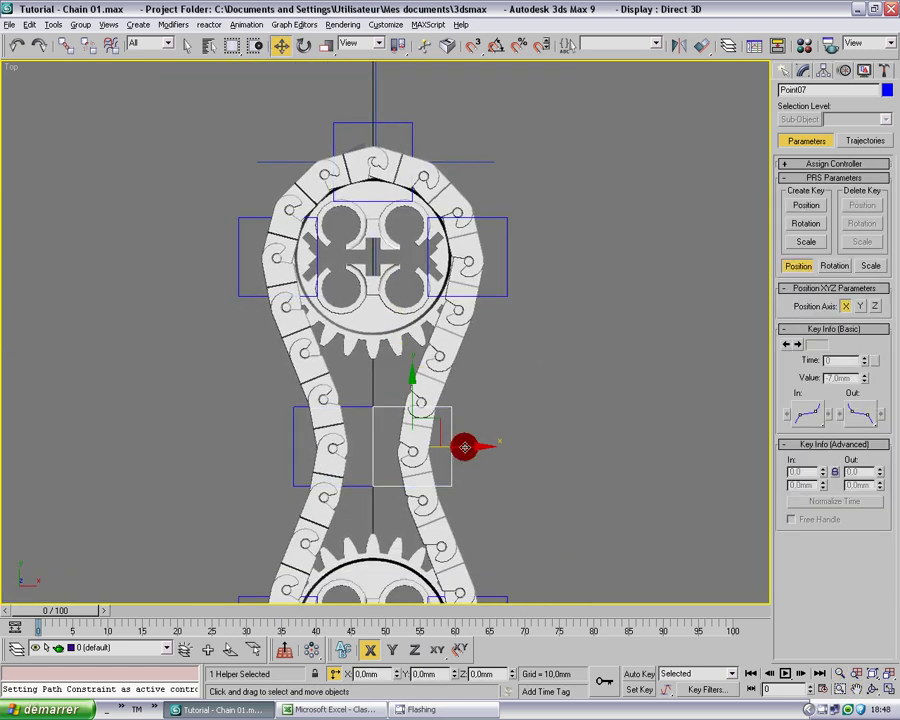
pyautogui.moveTo(462, 444); pyautogui.dragTo(461, 446)
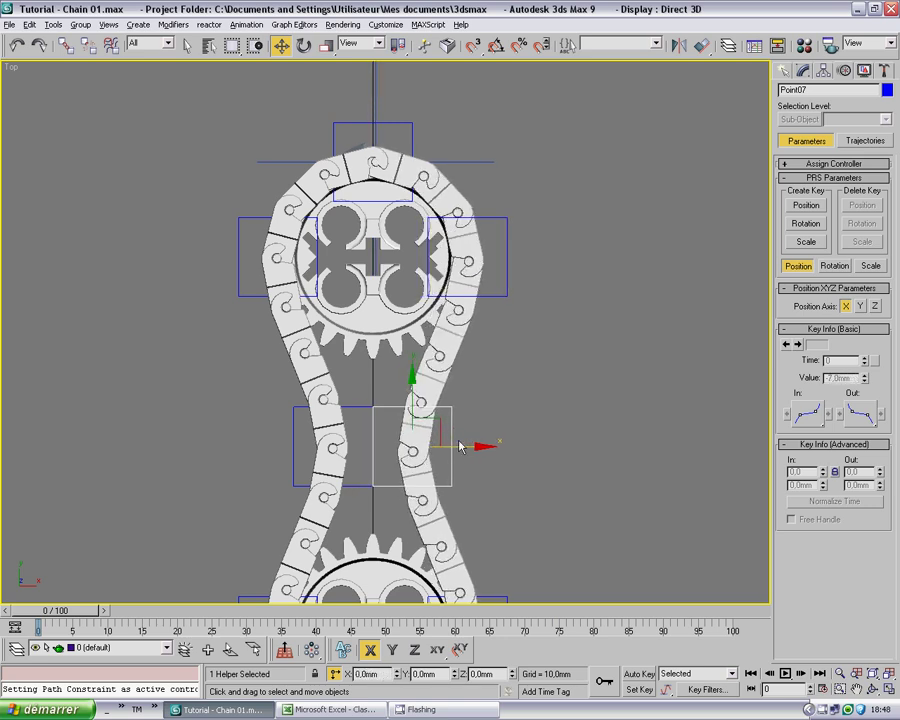
# Lower the upper-right helper Point08 slightly along Y, to about 46.7 mm.
pyautogui.rightClick(503, 256)
pyautogui.click(508, 231)
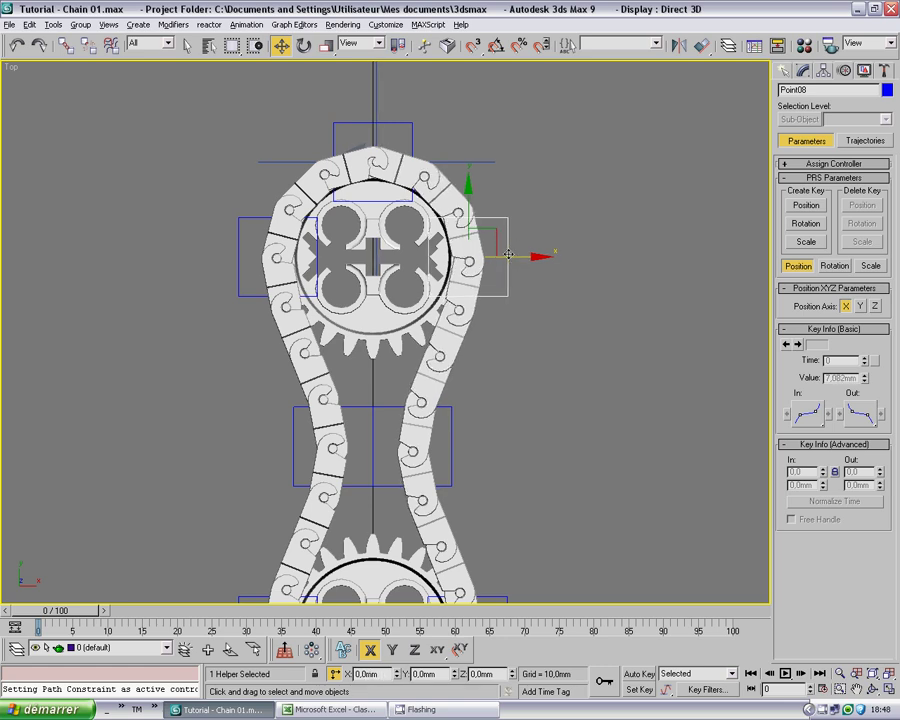
pyautogui.moveTo(466, 210)
pyautogui.mouseDown()
pyautogui.moveTo(465, 201)
pyautogui.moveTo(467, 220)
pyautogui.mouseUp()
# Switch the coordinate readout to absolute values and examine the closing link's pivot above the upper gear up close.
pyautogui.scroll(2, 413, 211)
pyautogui.moveTo(413, 211); pyautogui.dragTo(411, 204)
pyautogui.moveTo(411, 204); pyautogui.dragTo(402, 372, button='middle')
pyautogui.moveTo(402, 372); pyautogui.dragTo(382, 255)
pyautogui.moveTo(382, 255); pyautogui.dragTo(396, 373, button='middle')
pyautogui.moveTo(396, 373); pyautogui.dragTo(398, 331)
pyautogui.rightClick(398, 331)
pyautogui.click(333, 673)
pyautogui.press('F3')
pyautogui.press('F3')
pyautogui.hotkey('alt', 'z')
pyautogui.moveTo(382, 276); pyautogui.dragTo(382, 249)
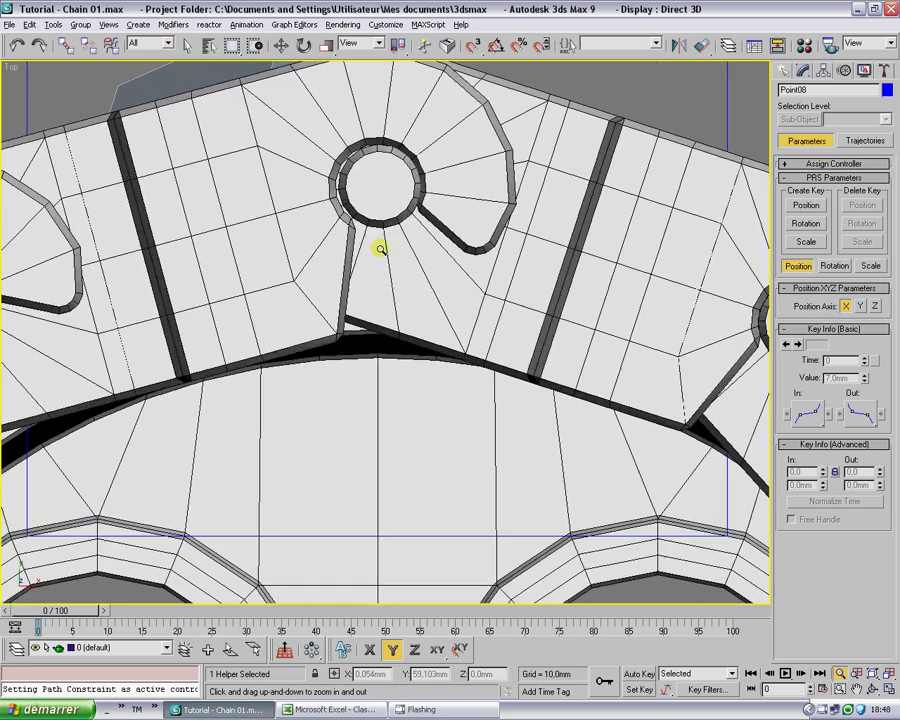
pyautogui.moveTo(382, 249); pyautogui.dragTo(377, 328, button='middle')
pyautogui.moveTo(377, 328); pyautogui.dragTo(378, 262)
pyautogui.moveTo(378, 262); pyautogui.dragTo(380, 312, button='middle')
# Fine-tune helper Point08 slightly further down in Y to align the closing link's pivot, and clear the selection.
pyautogui.click(432, 674)
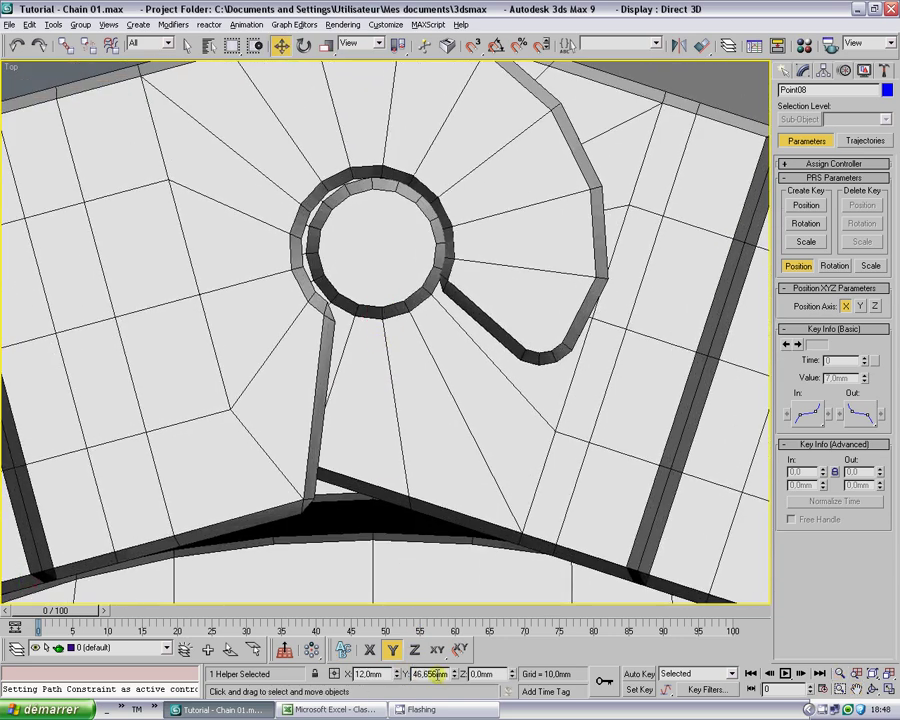
pyautogui.moveTo(458, 678); pyautogui.dragTo(455, 690)
pyautogui.hotkey('alt', 'z')
pyautogui.moveTo(436, 364); pyautogui.dragTo(426, 466)
pyautogui.moveTo(426, 466); pyautogui.dragTo(413, 300, button='middle')
pyautogui.rightClick(566, 275)
pyautogui.click(650, 387)
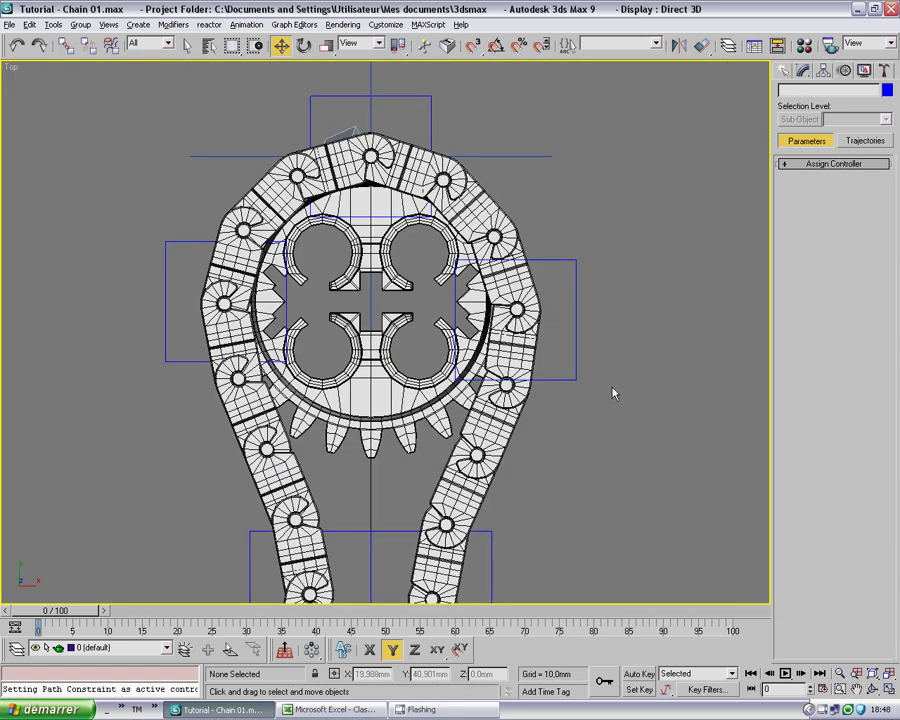
# Try to lower the upper-left helper Point02 slightly in Y, and undo the move.
pyautogui.click(188, 242)
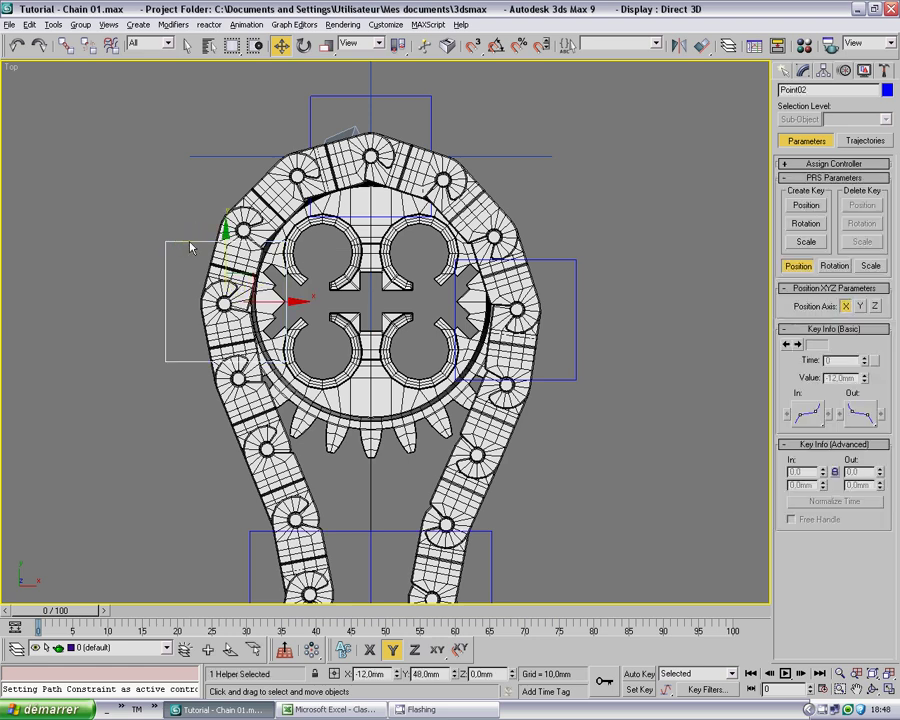
pyautogui.moveTo(226, 232)
pyautogui.mouseDown()
pyautogui.moveTo(221, 246)
pyautogui.moveTo(225, 240)
pyautogui.mouseUp()
pyautogui.hotkey('ctrl', 'z')
pyautogui.hotkey('ctrl', 'z')
pyautogui.hotkey('ctrl', 'z')
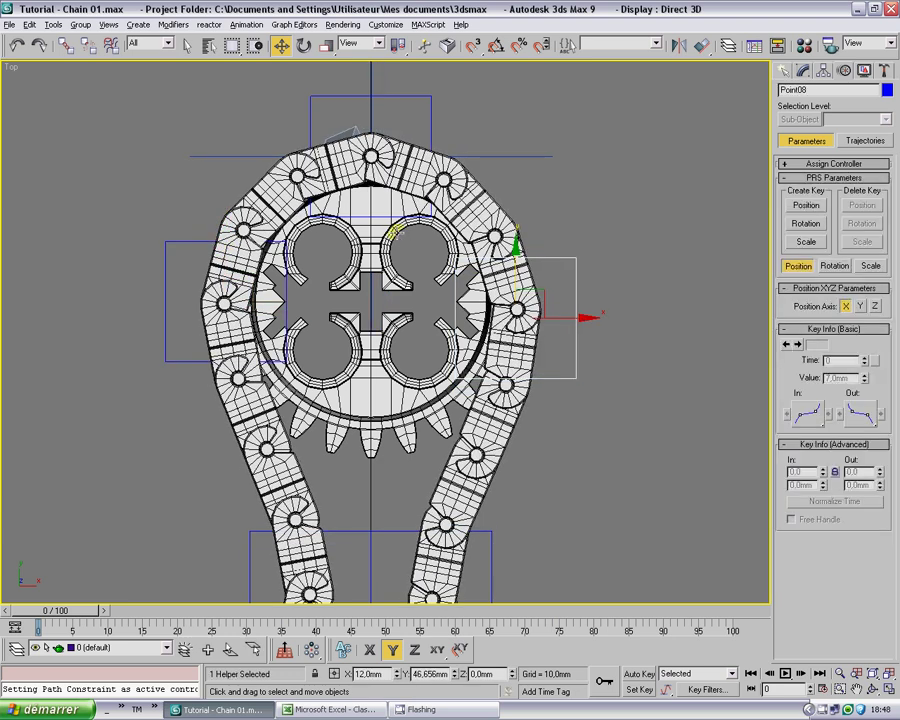
pyautogui.click(60, 188)
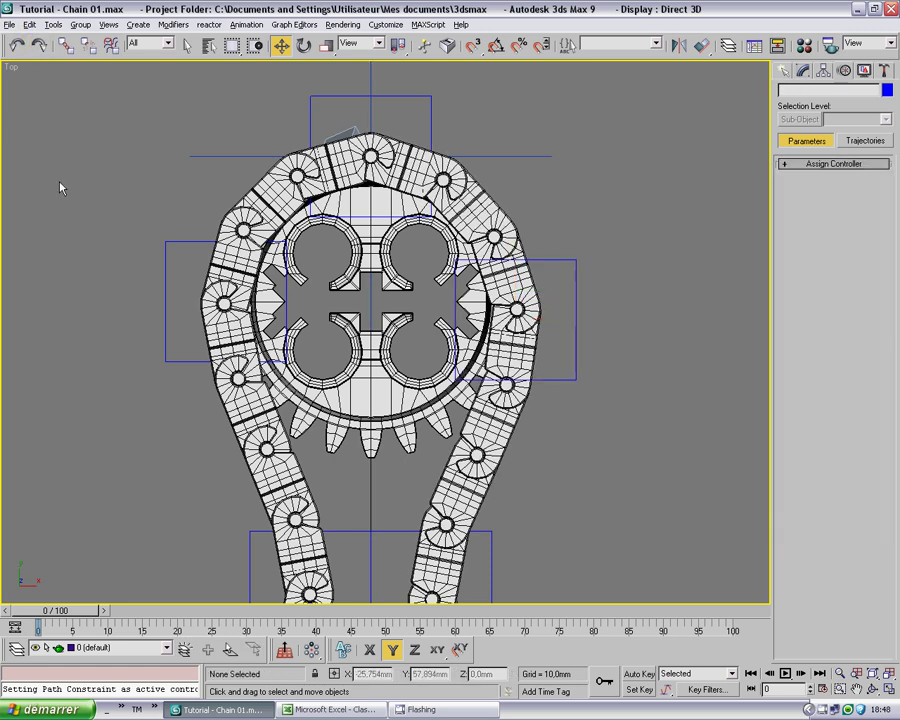
# Check the Y position of the upper-left helper Point02 against the upper-right helper, and clear the selection.
pyautogui.moveTo(80, 200); pyautogui.dragTo(170, 344)
pyautogui.click(425, 674)
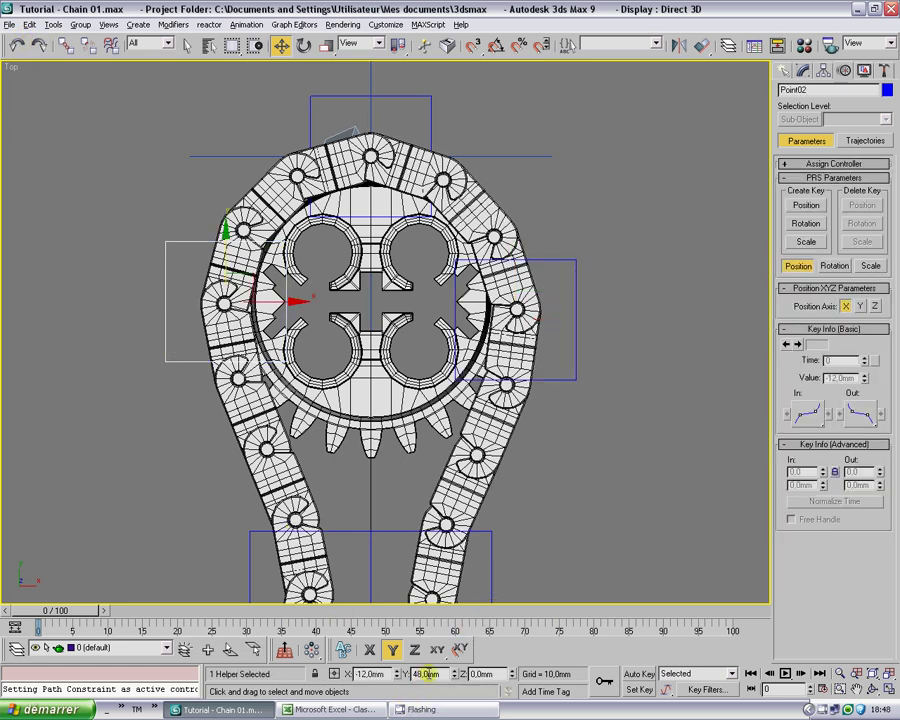
pyautogui.click(562, 351)
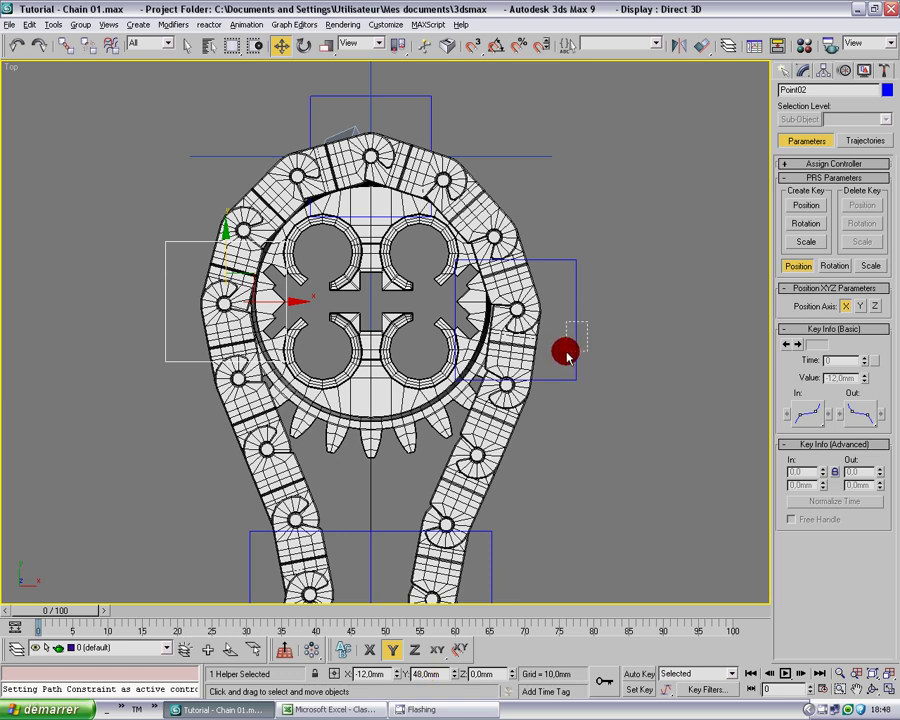
pyautogui.click(590, 505)
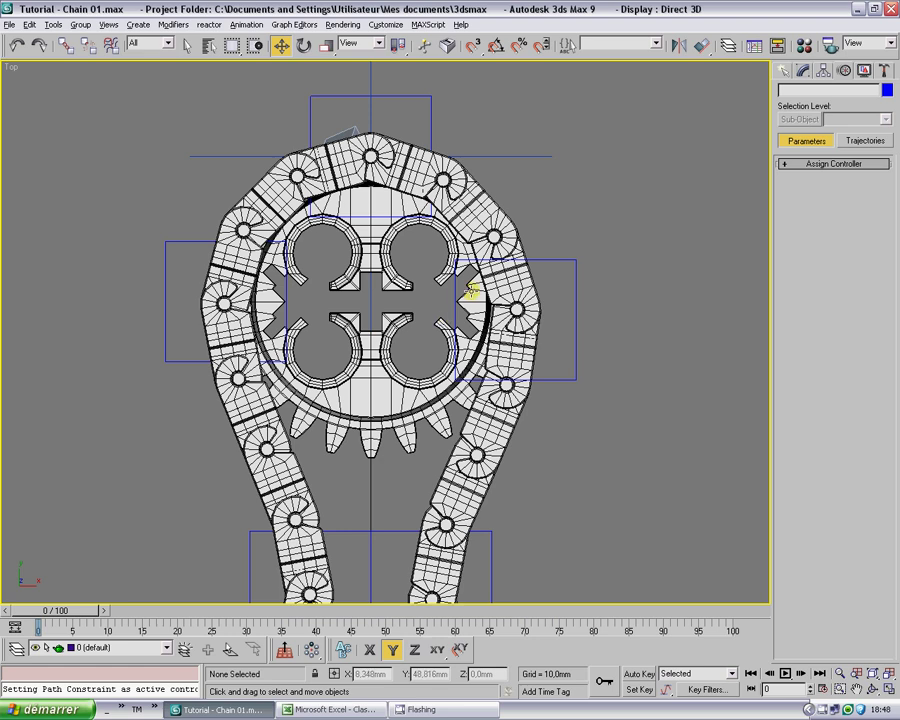
# Examine the whole chain around both gears without edge lines, in the top and perspective views.
pyautogui.press('F3')
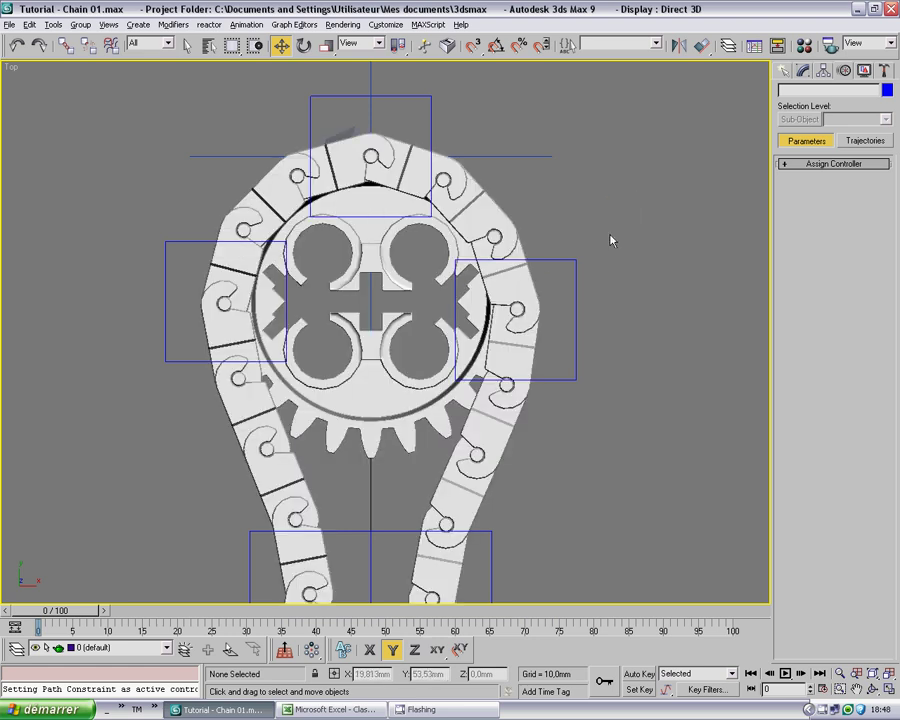
pyautogui.scroll(-2, 420, 324)
pyautogui.moveTo(420, 324); pyautogui.dragTo(401, 397)
pyautogui.moveTo(401, 397); pyautogui.dragTo(400, 270, button='middle')
pyautogui.moveTo(399, 355); pyautogui.dragTo(378, 393)
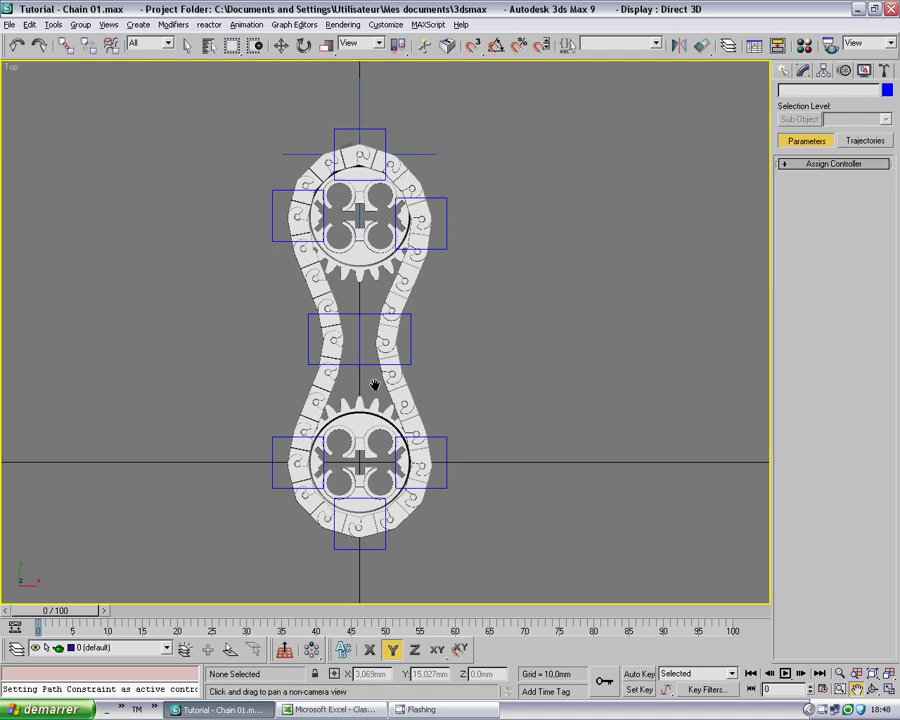
pyautogui.press('p')
pyautogui.keyDown('alt'); pyautogui.moveTo(406, 390); pyautogui.dragTo(390, 360, button='middle'); pyautogui.keyUp('alt')
pyautogui.moveTo(390, 362); pyautogui.dragTo(465, 318)
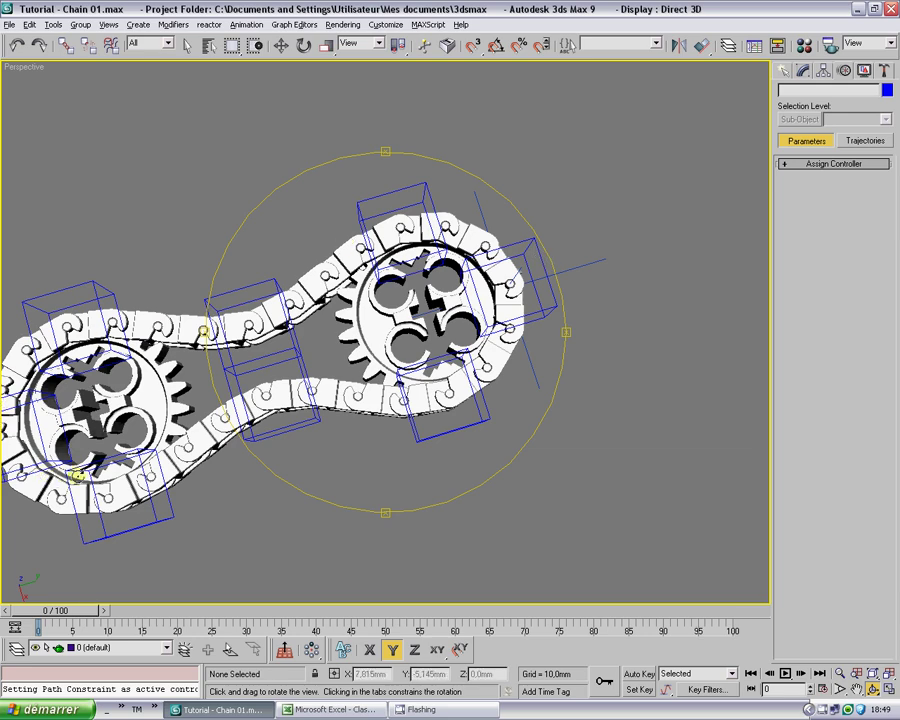
pyautogui.moveTo(317, 390); pyautogui.dragTo(365, 346)
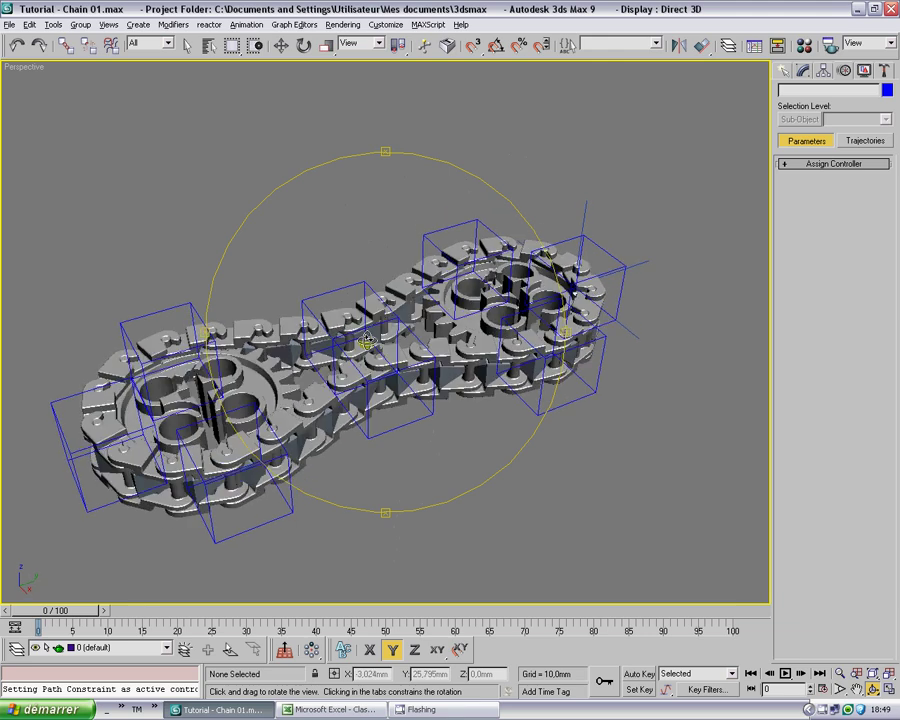
pyautogui.rightClick(368, 346)
pyautogui.hotkey('ctrl', 'r')
pyautogui.moveTo(420, 280); pyautogui.dragTo(436, 310)
pyautogui.moveTo(436, 310); pyautogui.dragTo(386, 374, button='middle')
pyautogui.rightClick(386, 374)
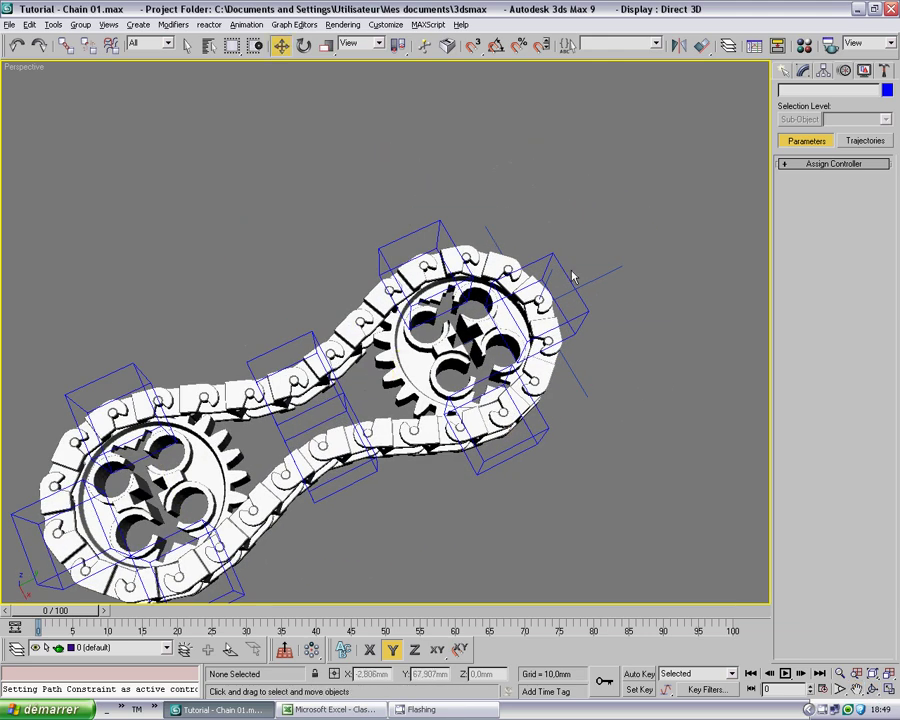
# Rotate the lower gear Engrenage - Z=24 01 to about 5.9 degrees in Z so its teeth fit the chain links.
pyautogui.click(178, 478)
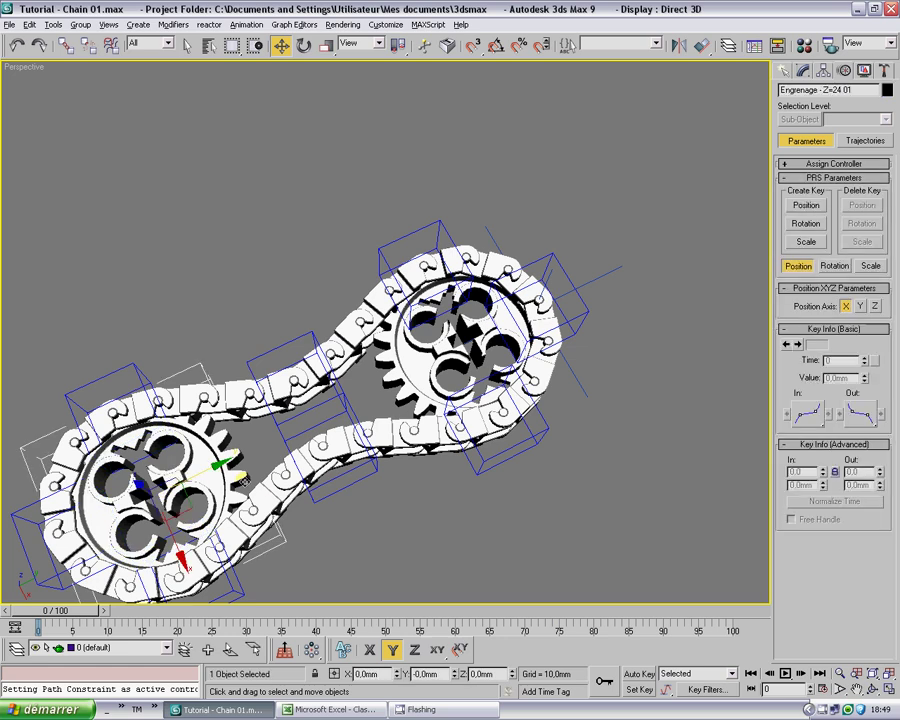
pyautogui.press('t')
pyautogui.moveTo(370, 421); pyautogui.dragTo(375, 312, button='middle')
pyautogui.hotkey('alt', 'z')
pyautogui.moveTo(386, 437); pyautogui.dragTo(384, 387)
pyautogui.press('e')
pyautogui.hotkey('alt', 'z')
pyautogui.moveTo(321, 455); pyautogui.dragTo(321, 429)
pyautogui.moveTo(321, 429); pyautogui.dragTo(354, 340, button='middle')
pyautogui.press('F3')
pyautogui.moveTo(332, 387); pyautogui.dragTo(354, 330, button='middle')
pyautogui.keyDown('ctrl'); pyautogui.keyDown('alt'); pyautogui.moveTo(372, 400); pyautogui.dragTo(372, 326, button='middle'); pyautogui.keyUp('alt'); pyautogui.keyUp('ctrl')
pyautogui.moveTo(372, 326); pyautogui.dragTo(362, 336)
pyautogui.press('e')
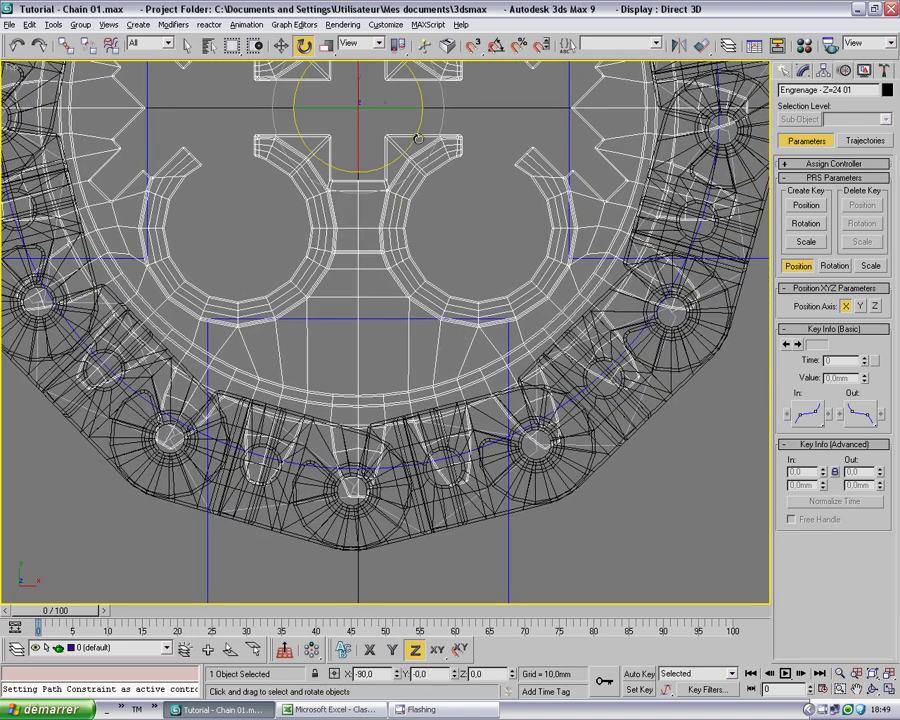
pyautogui.moveTo(512, 676); pyautogui.dragTo(510, 631)
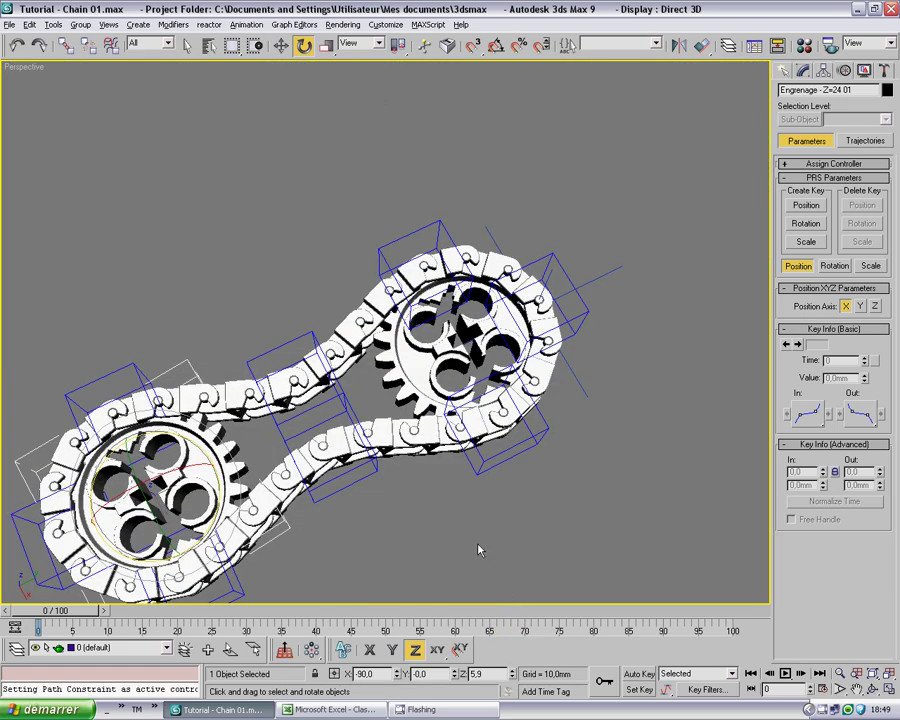
# Select the objects of the saved selection set, remove them from the scene, and inspect the chain in perspective.
pyautogui.moveTo(478, 546)
pyautogui.keyDown('alt'); pyautogui.mouseDown(button='middle')
pyautogui.moveTo(322, 382)
pyautogui.moveTo(427, 287)
pyautogui.mouseUp(button='middle'); pyautogui.keyUp('alt')
pyautogui.keyDown('alt'); pyautogui.moveTo(334, 458); pyautogui.dragTo(408, 382, button='middle'); pyautogui.keyUp('alt')
pyautogui.click(656, 44)
pyautogui.click(637, 56)
pyautogui.press('Delete')
pyautogui.hotkey('ctrl', 'r')
pyautogui.keyDown('alt'); pyautogui.moveTo(422, 388); pyautogui.dragTo(383, 342, button='middle'); pyautogui.keyUp('alt')
pyautogui.moveTo(383, 343); pyautogui.dragTo(446, 318)
pyautogui.press('e')
pyautogui.hotkey('ctrl', 'r')
pyautogui.moveTo(447, 318); pyautogui.dragTo(262, 408, button='middle')
# Rotate the upper gear Engrenage - Z=24 02 to about 7.6 degrees in Z so its teeth fit the chain links.
pyautogui.press('t')
pyautogui.moveTo(382, 263); pyautogui.dragTo(382, 350, button='middle')
pyautogui.scroll(-5, 382, 350)
pyautogui.moveTo(382, 128); pyautogui.dragTo(380, 547, button='middle')
pyautogui.scroll(3, 372, 467)
pyautogui.moveTo(386, 312); pyautogui.dragTo(408, 416, button='middle')
pyautogui.scroll(4, 401, 357)
pyautogui.click(410, 437)
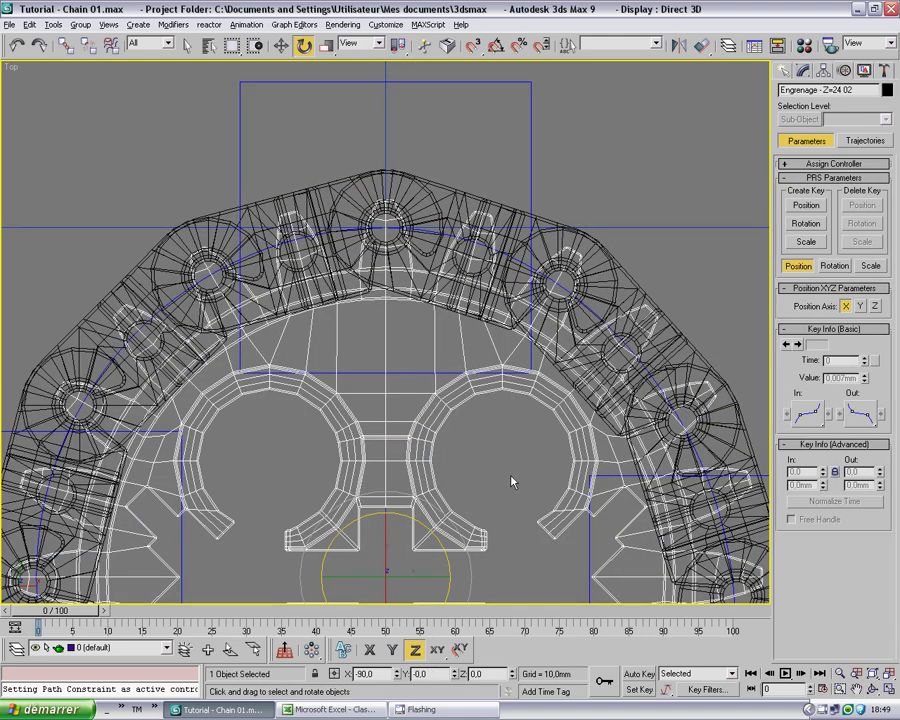
pyautogui.moveTo(510, 674); pyautogui.dragTo(512, 623)
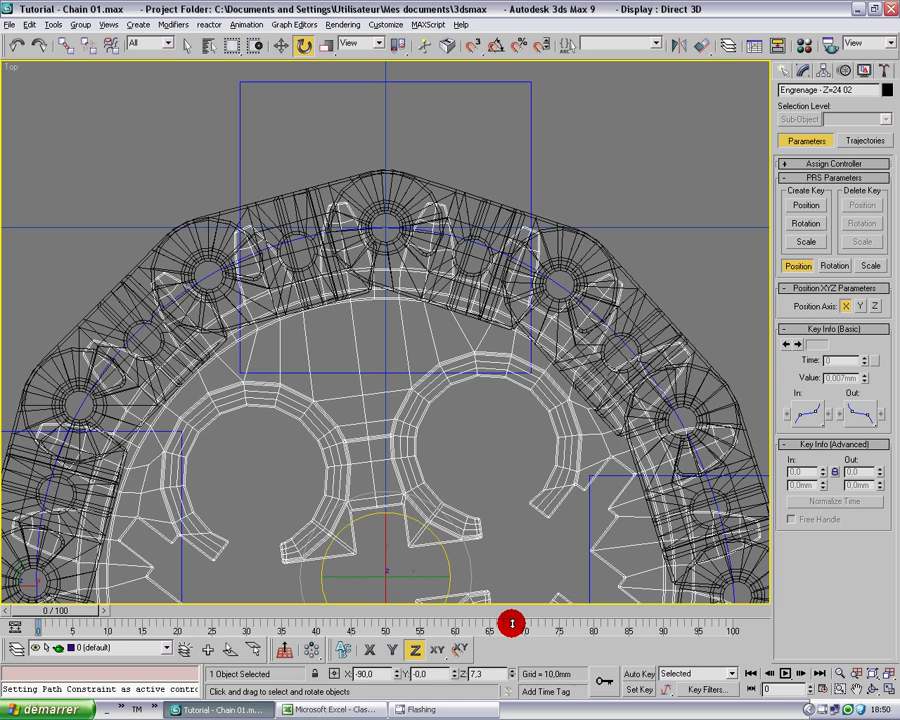
pyautogui.moveTo(512, 623); pyautogui.dragTo(512, 622)
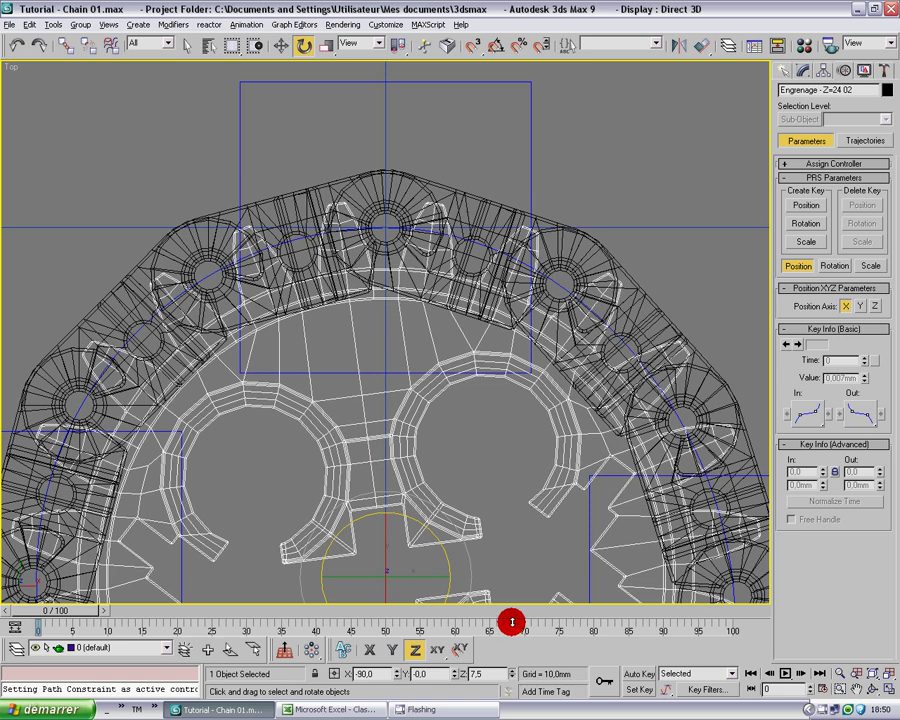
pyautogui.moveTo(512, 622); pyautogui.dragTo(512, 622)
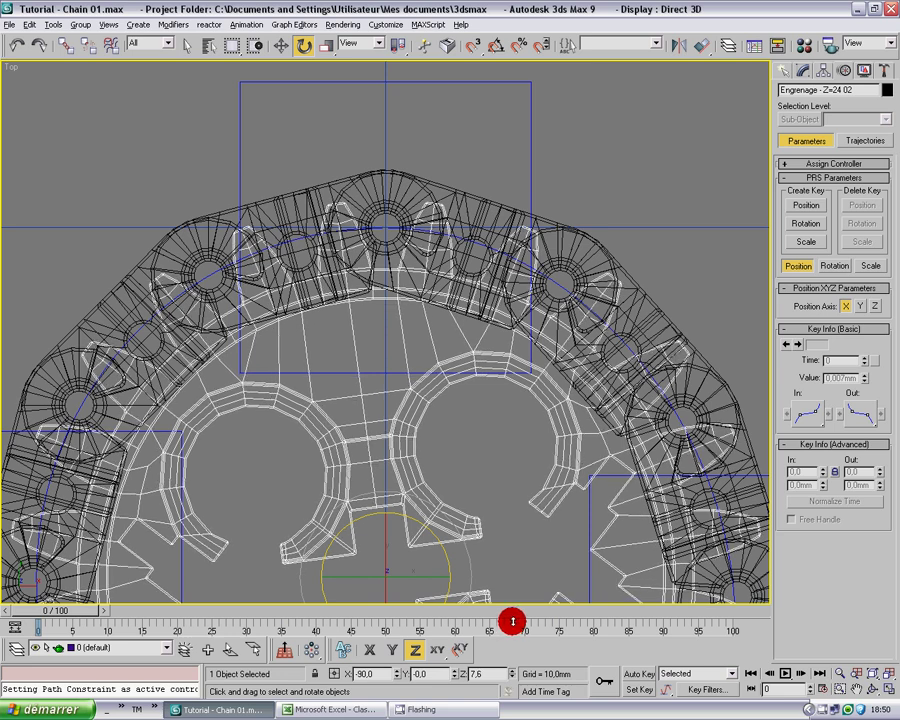
# Align only the pivot of the lower gear Engrenage - Z=24 01 to the world axes.
pyautogui.hotkey('alt', 'z')
pyautogui.moveTo(346, 312); pyautogui.dragTo(360, 380)
pyautogui.press('p')
pyautogui.moveTo(476, 363)
pyautogui.keyDown('alt'); pyautogui.mouseDown(button='middle')
pyautogui.moveTo(387, 361)
pyautogui.moveTo(514, 295)
pyautogui.moveTo(452, 343)
pyautogui.mouseUp(button='middle'); pyautogui.keyUp('alt')
pyautogui.rightClick(452, 343)
pyautogui.click(438, 382)
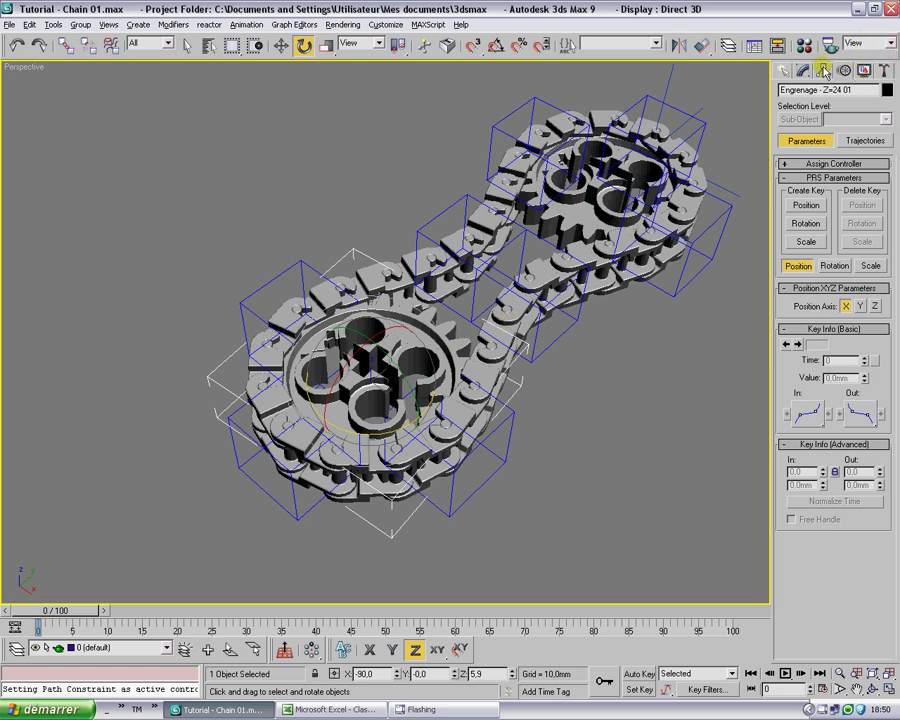
pyautogui.click(823, 71)
pyautogui.click(838, 160)
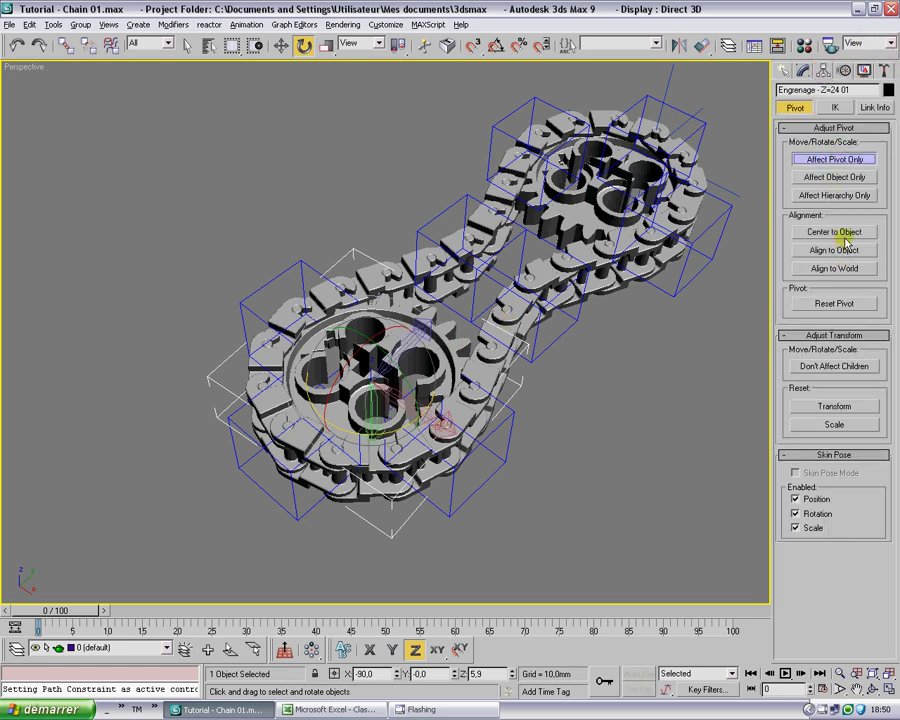
pyautogui.click(848, 270)
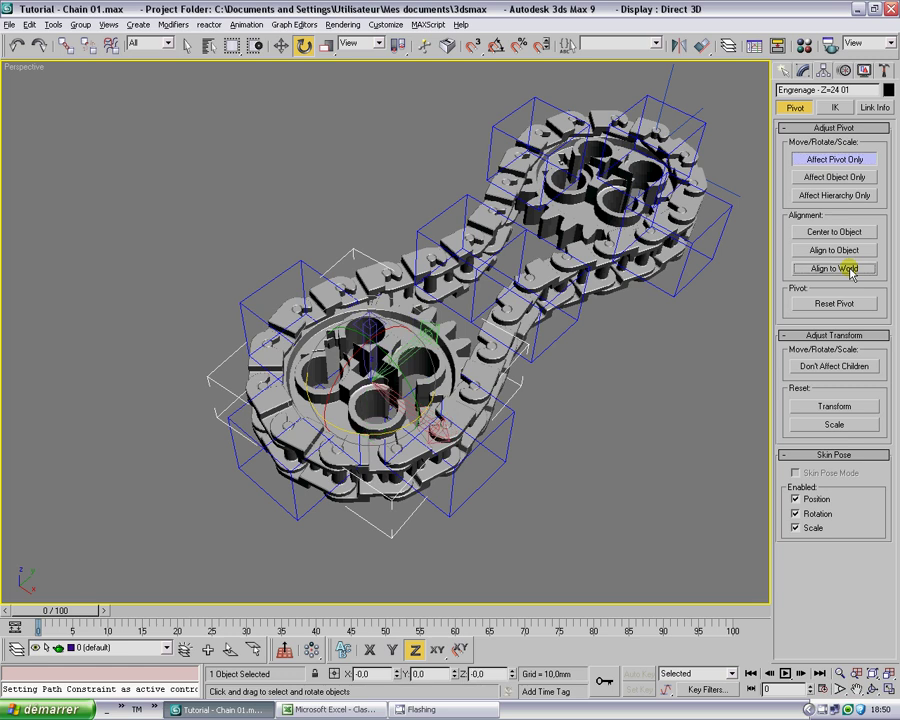
pyautogui.click(848, 160)
# Reset the transform of the lower gear with Reset XForm and convert it to an Editable Poly.
pyautogui.click(884, 70)
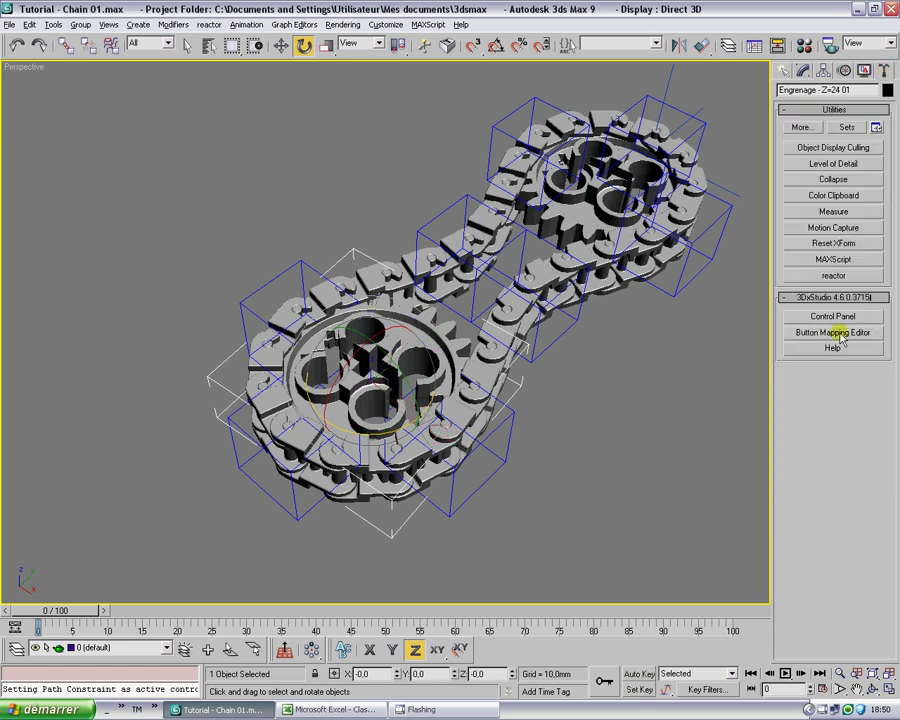
pyautogui.click(845, 243)
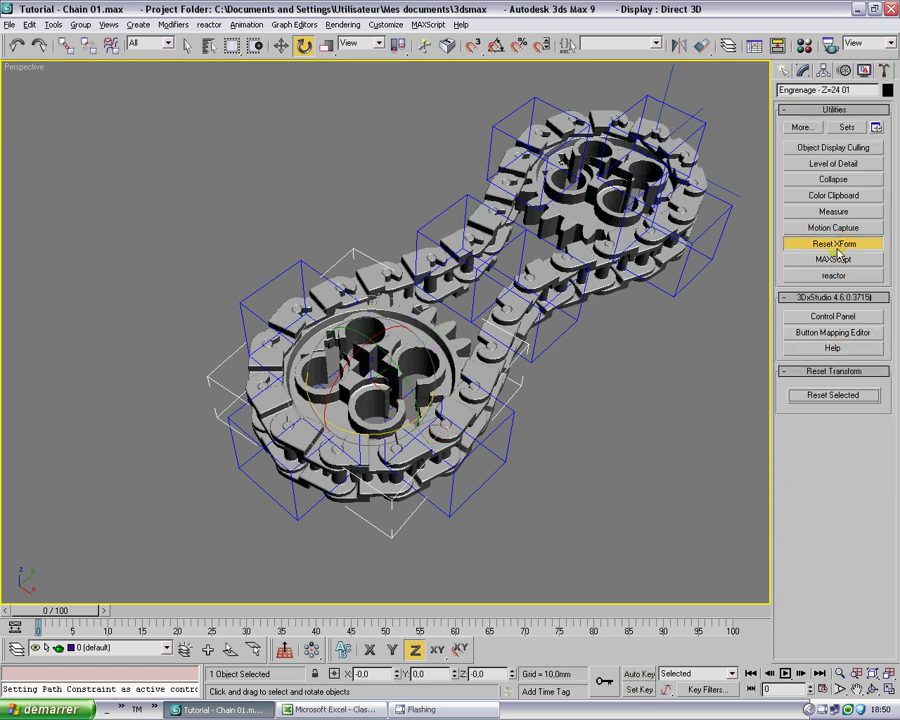
pyautogui.click(857, 394)
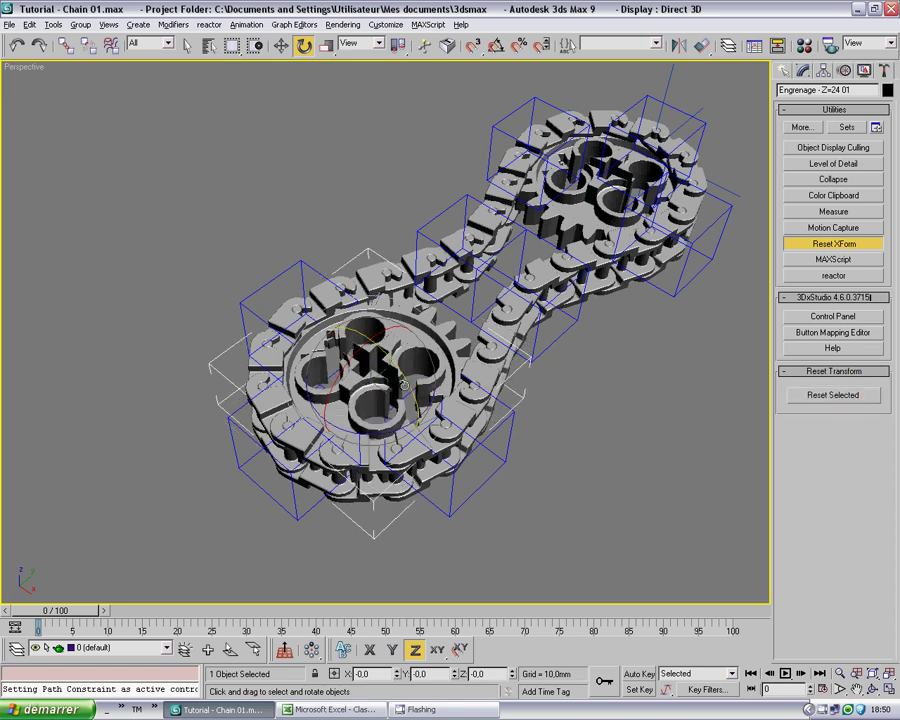
pyautogui.rightClick(381, 384)
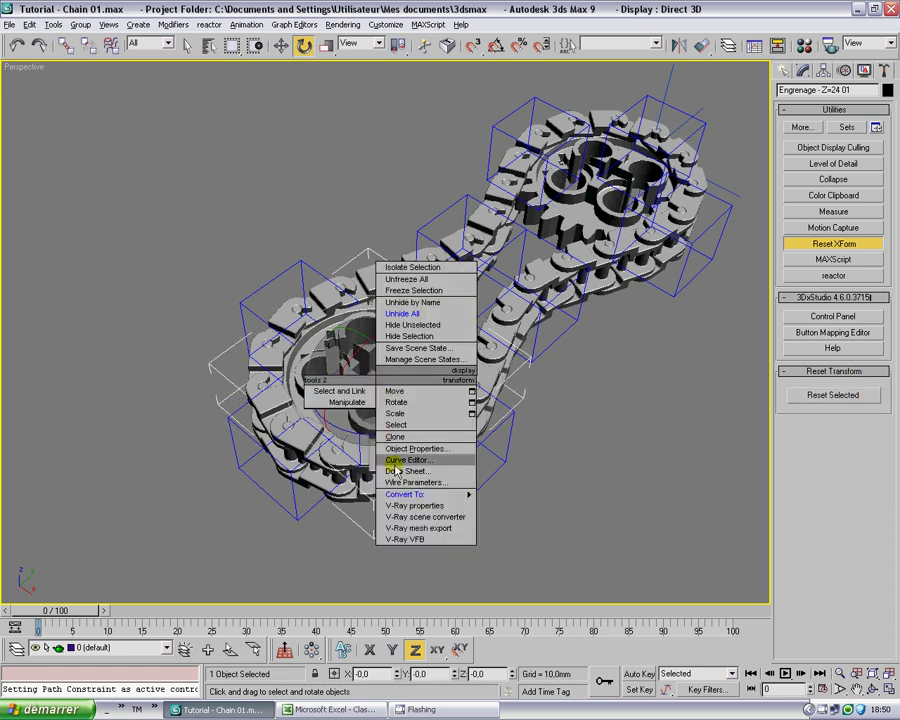
pyautogui.moveTo(466, 492)
pyautogui.click(528, 504)
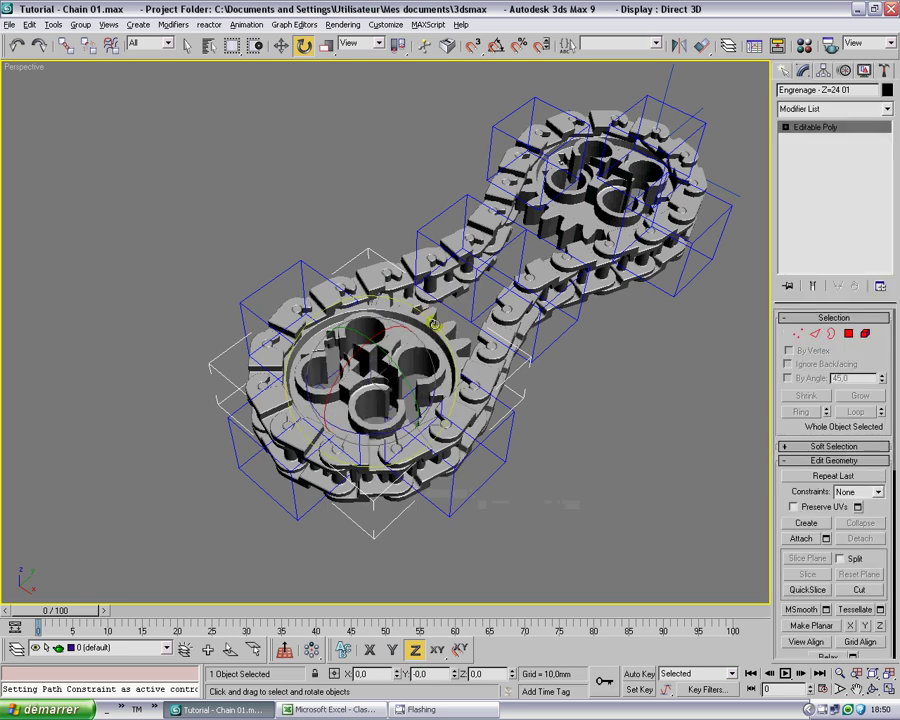
# Align only the pivot of the upper gear Engrenage - Z=24 02 to the world axes.
pyautogui.click(565, 222)
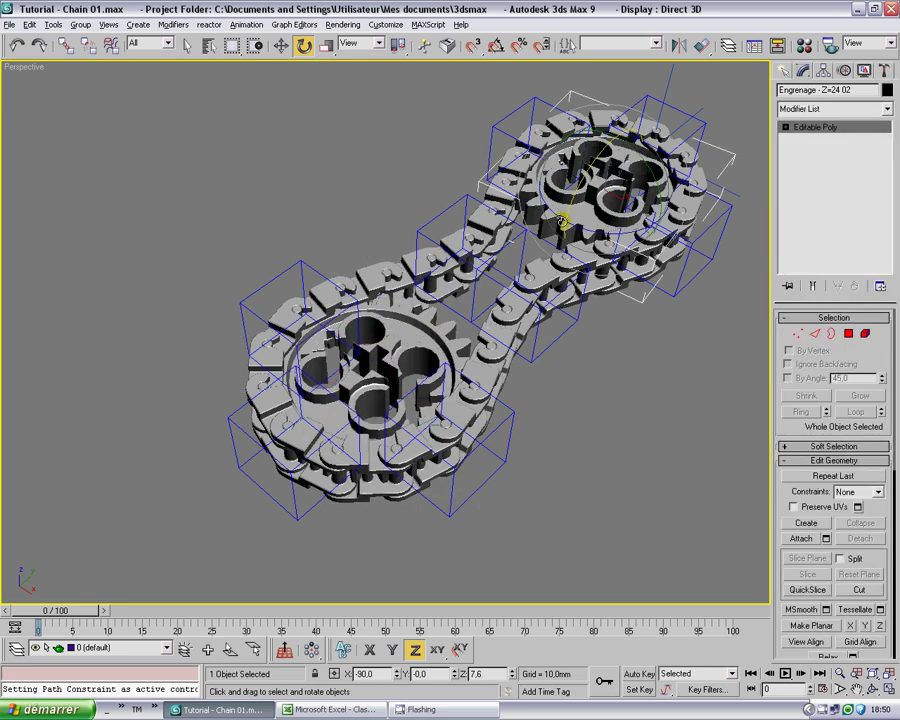
pyautogui.click(885, 70)
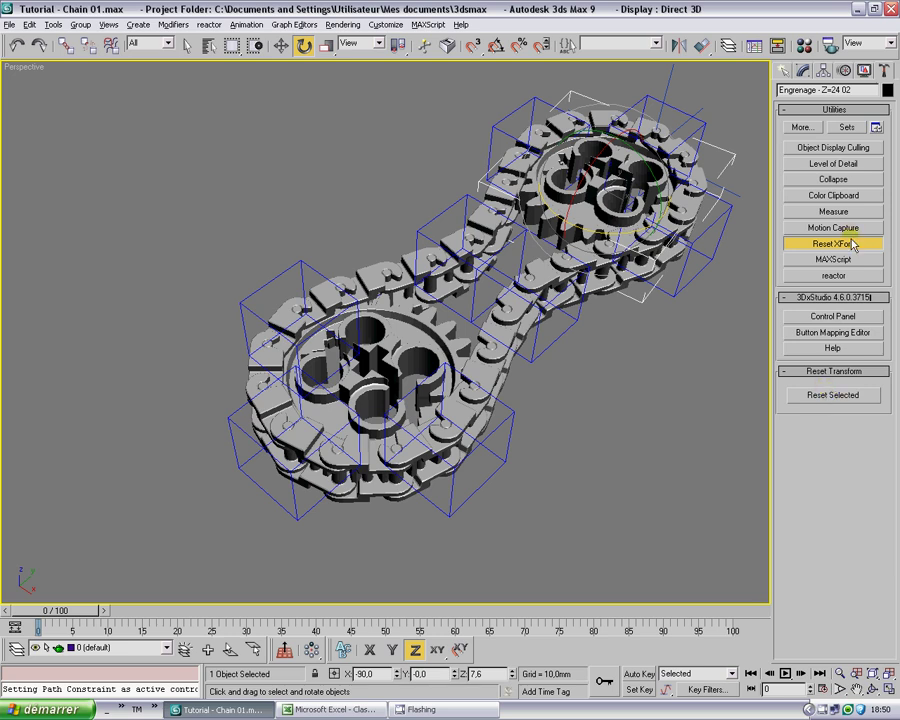
pyautogui.click(822, 71)
pyautogui.click(822, 162)
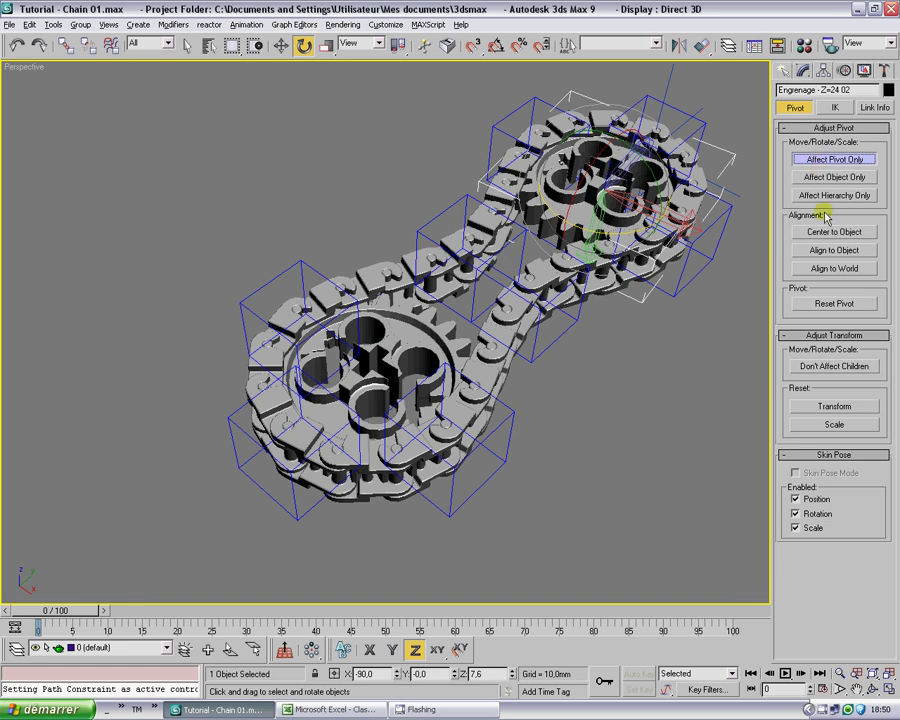
# Reset the upper gear's transform with Reset XForm, convert it to an Editable Poly and clear the selection.
pyautogui.click(885, 70)
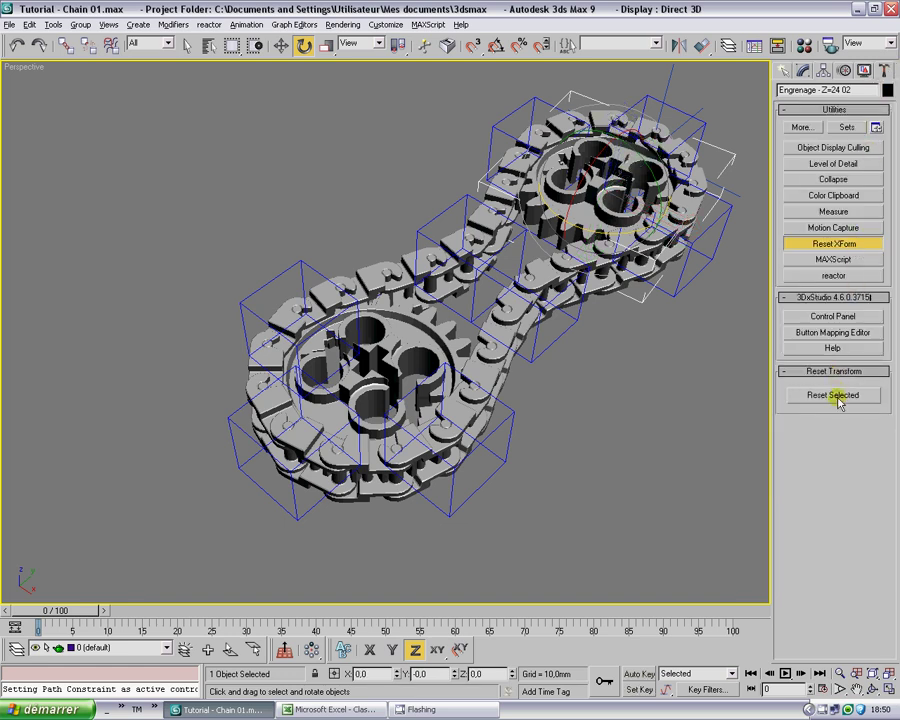
pyautogui.rightClick(583, 203)
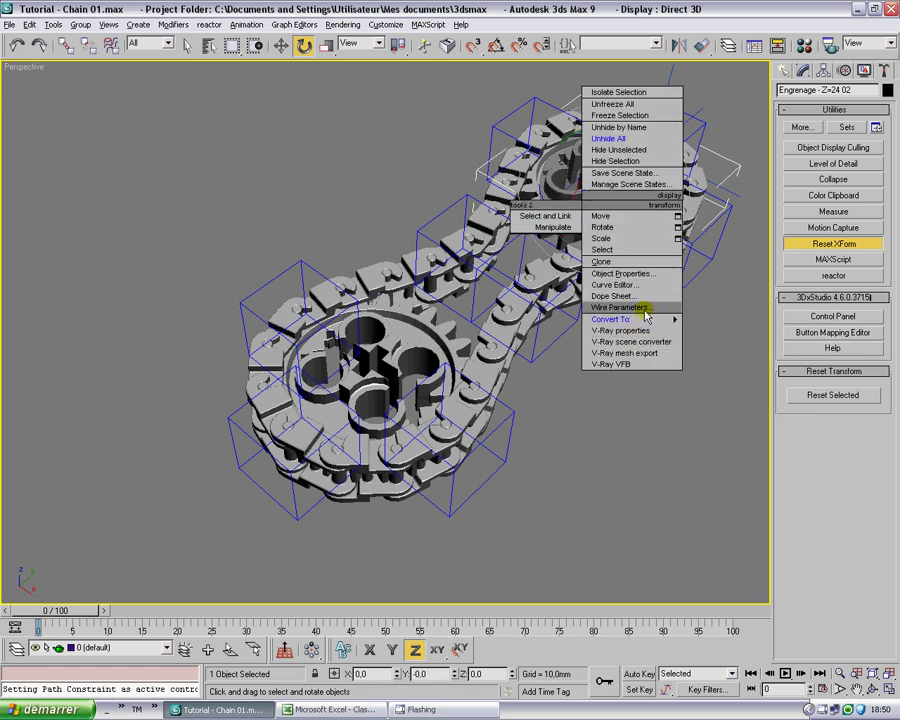
pyautogui.moveTo(655, 318)
pyautogui.click(740, 332)
pyautogui.click(643, 392)
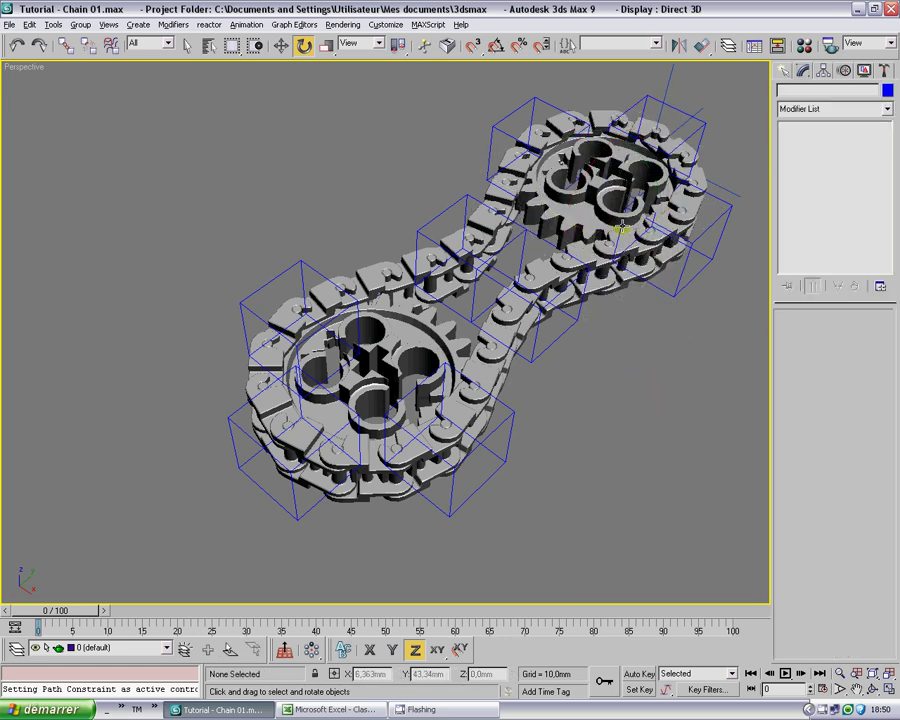
# Set the X position of the upper gear Engrenage - Z=24 02 to 0 mm.
pyautogui.click(598, 196)
pyautogui.press('w')
pyautogui.press('r')
pyautogui.press('e')
pyautogui.press('w')
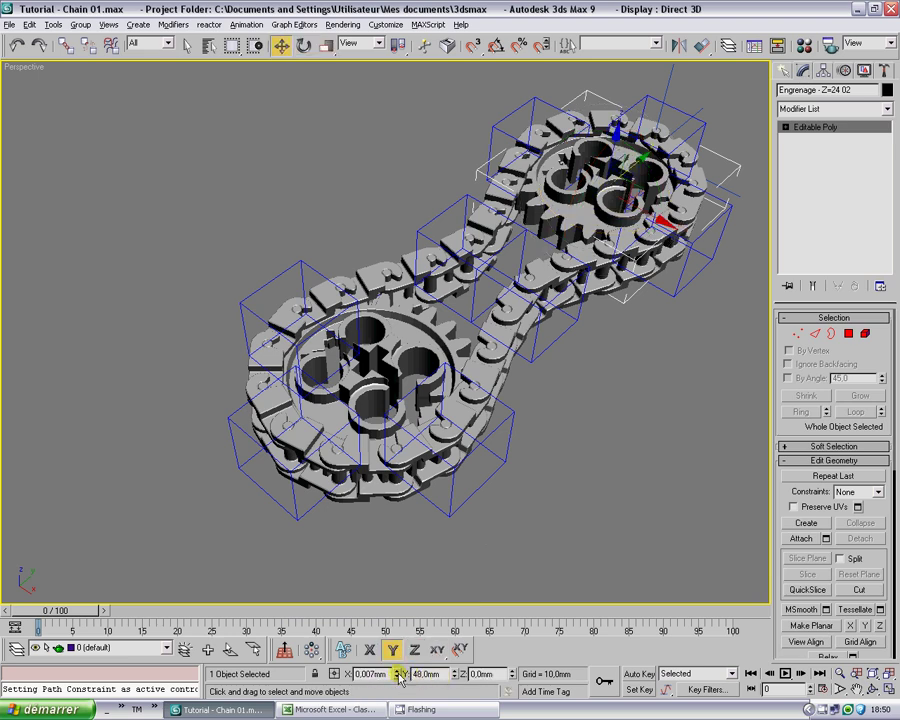
# Check the coordinates of the lower and upper gears in turn, and clear the selection.
pyautogui.click(388, 355)
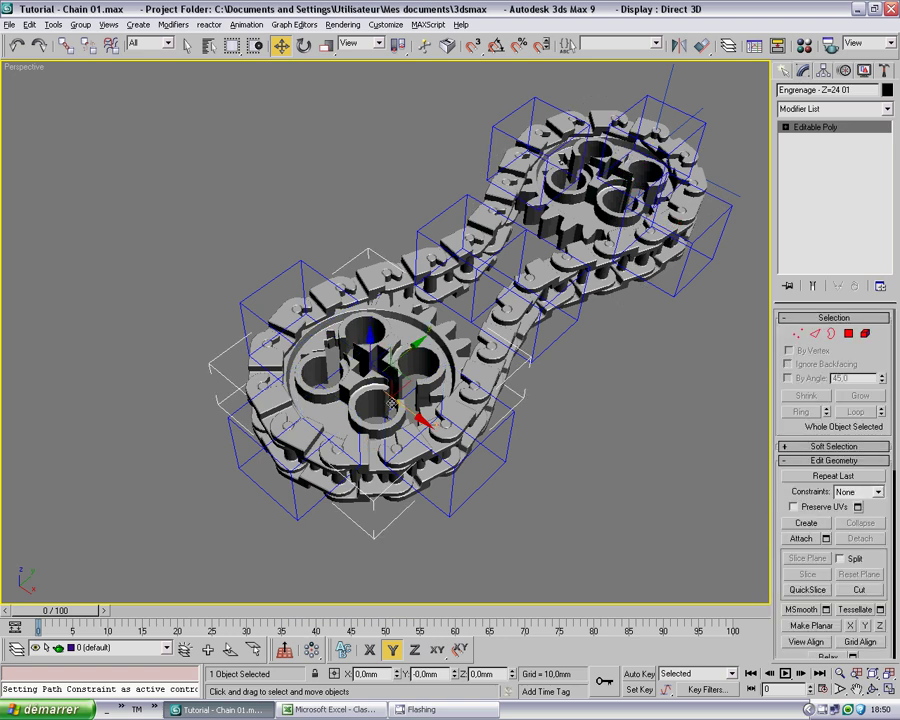
pyautogui.click(604, 258)
pyautogui.click(584, 189)
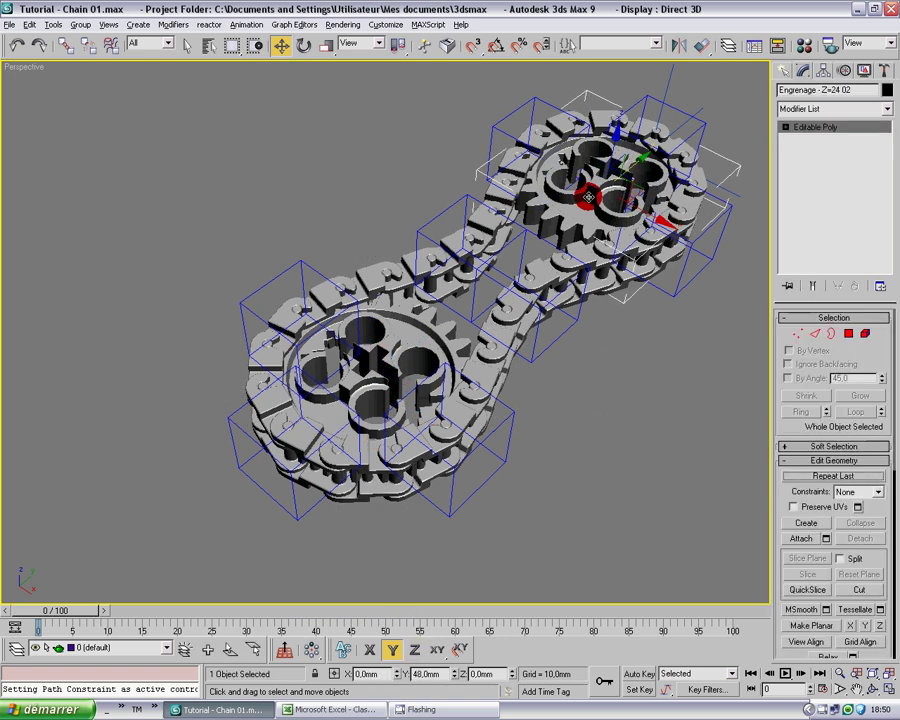
pyautogui.click(607, 272)
pyautogui.click(584, 186)
pyautogui.click(603, 245)
pyautogui.click(584, 190)
pyautogui.click(593, 417)
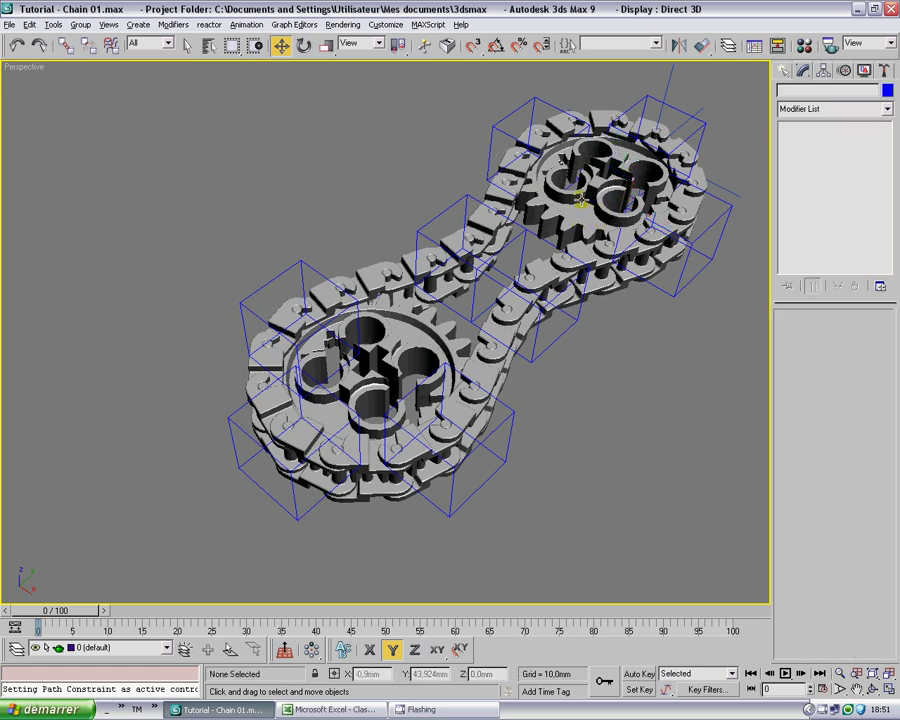
pyautogui.click(580, 200)
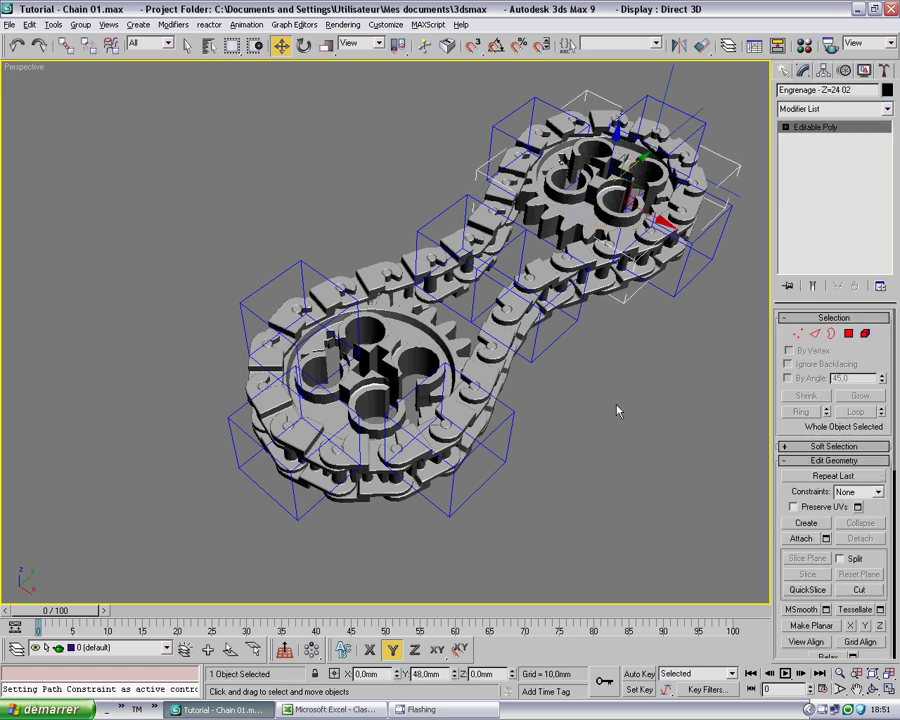
pyautogui.click(616, 405)
# Select all the chain link objects by name and save them as the selection set Chain Parts.
pyautogui.keyDown('alt'); pyautogui.moveTo(359, 316); pyautogui.dragTo(366, 372, button='middle'); pyautogui.keyUp('alt')
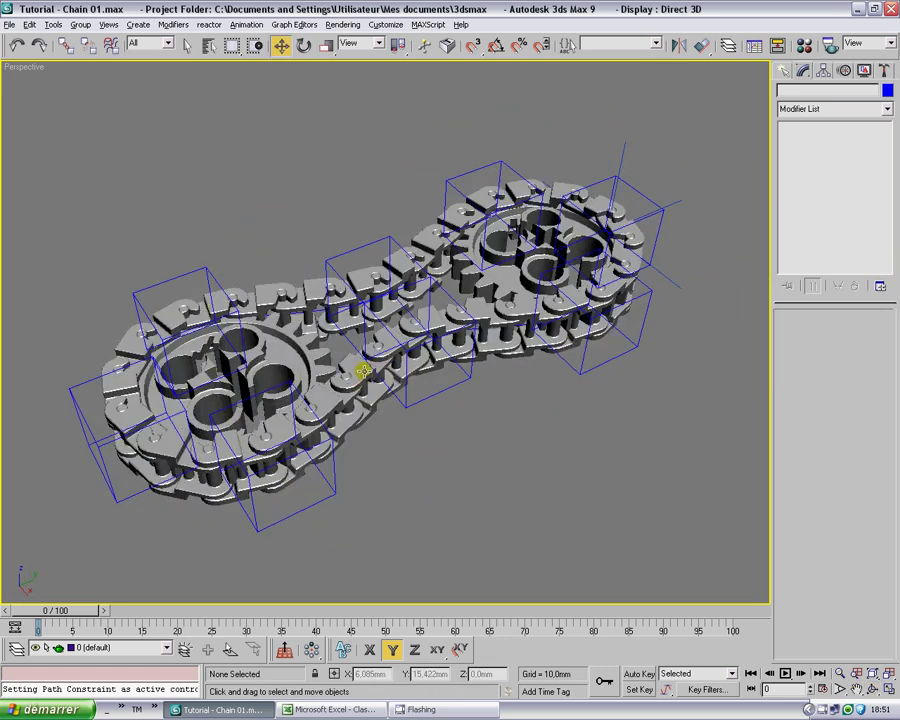
pyautogui.press('h')
pyautogui.moveTo(326, 220); pyautogui.dragTo(352, 463)
pyautogui.click(522, 526)
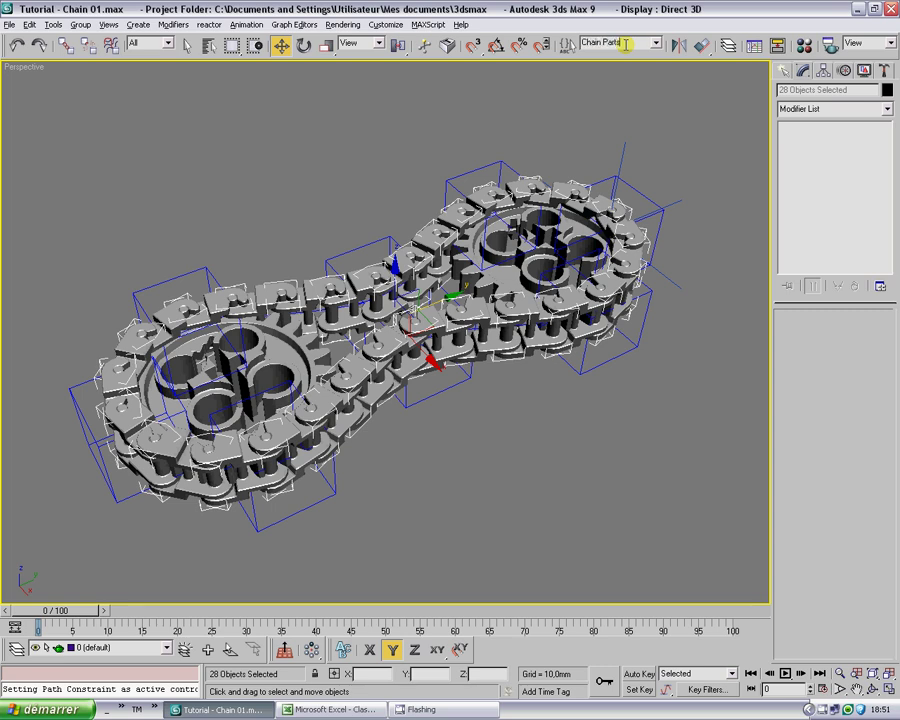
# Assign the material 02 - Default to the chain parts and set its diffuse color to dark gray, RGB 37, 37, 37.
pyautogui.press('m')
pyautogui.click(394, 183)
pyautogui.click(343, 293)
pyautogui.click(372, 418)
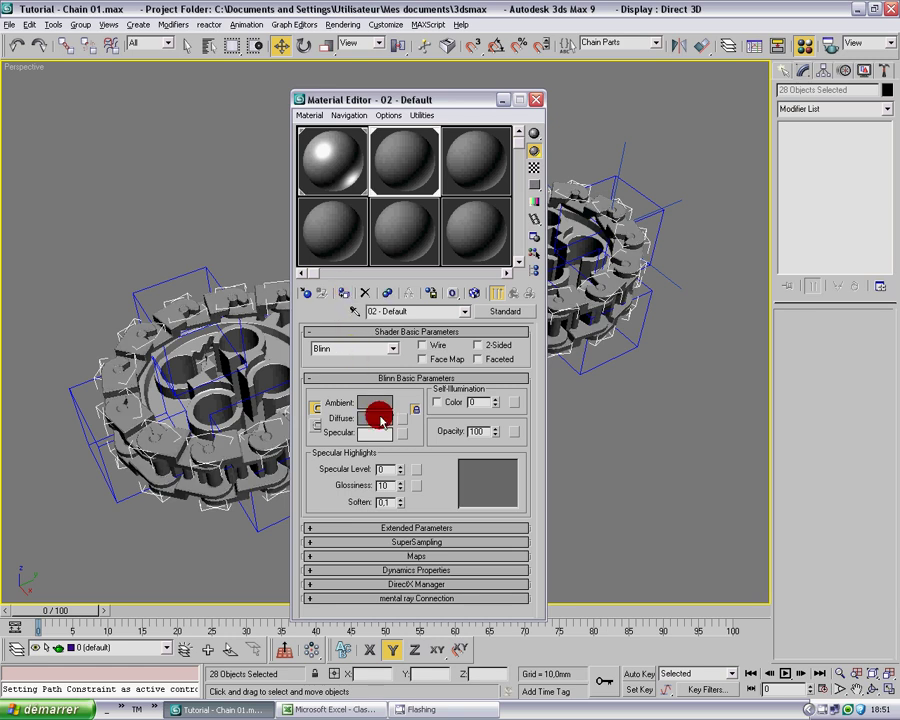
pyautogui.moveTo(413, 150); pyautogui.dragTo(414, 120)
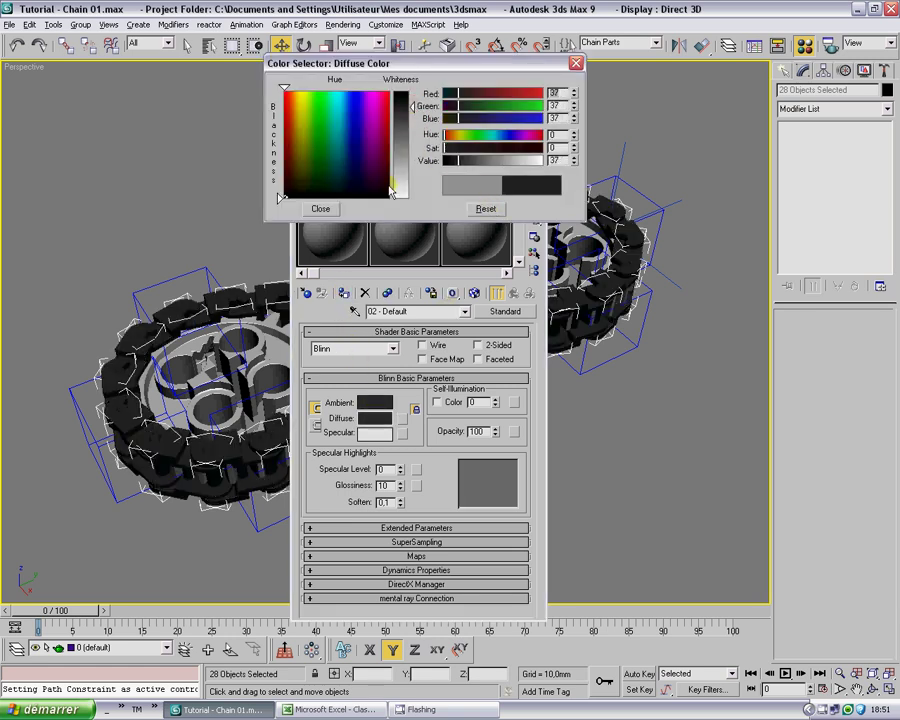
pyautogui.click(333, 209)
# Set the chain material's specular level to 86 and glossiness to 21, and clear the selection.
pyautogui.moveTo(400, 469); pyautogui.dragTo(406, 406)
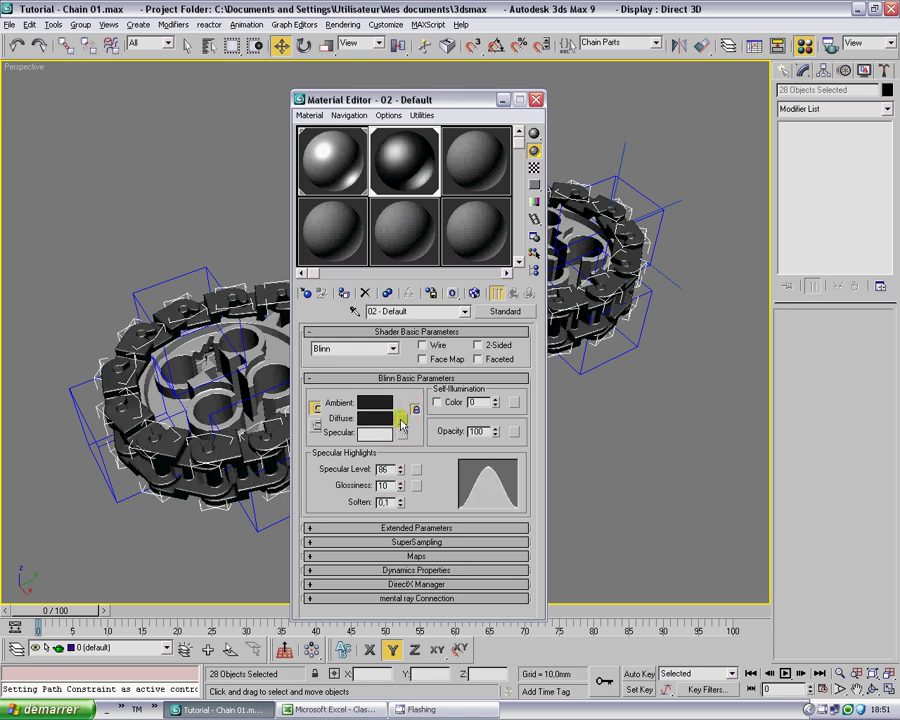
pyautogui.moveTo(401, 487); pyautogui.dragTo(414, 445)
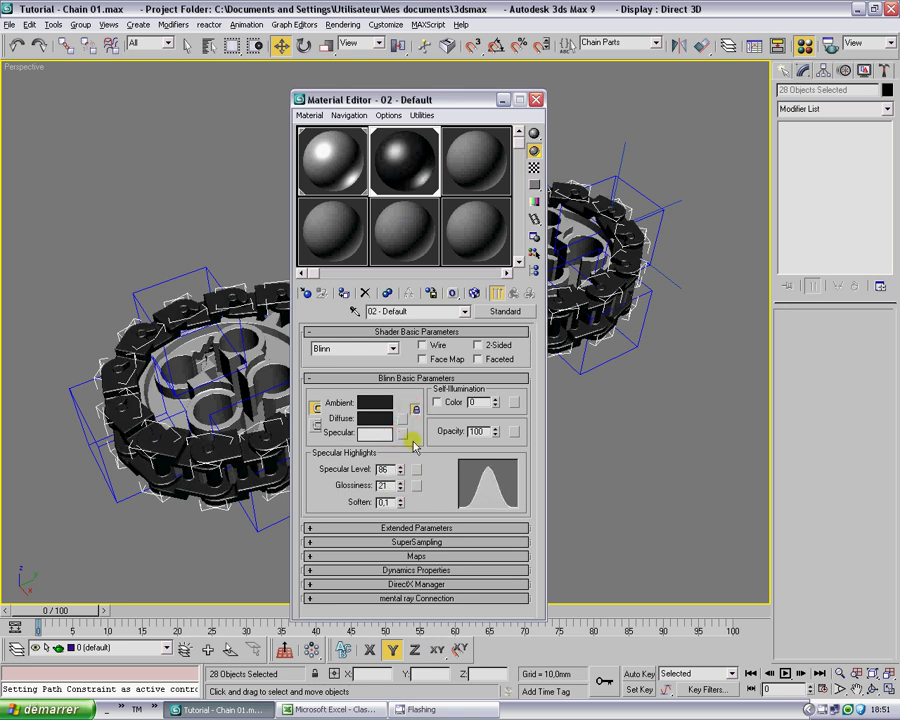
pyautogui.click(536, 99)
pyautogui.keyDown('alt'); pyautogui.moveTo(452, 262); pyautogui.dragTo(449, 322, button='middle'); pyautogui.keyUp('alt')
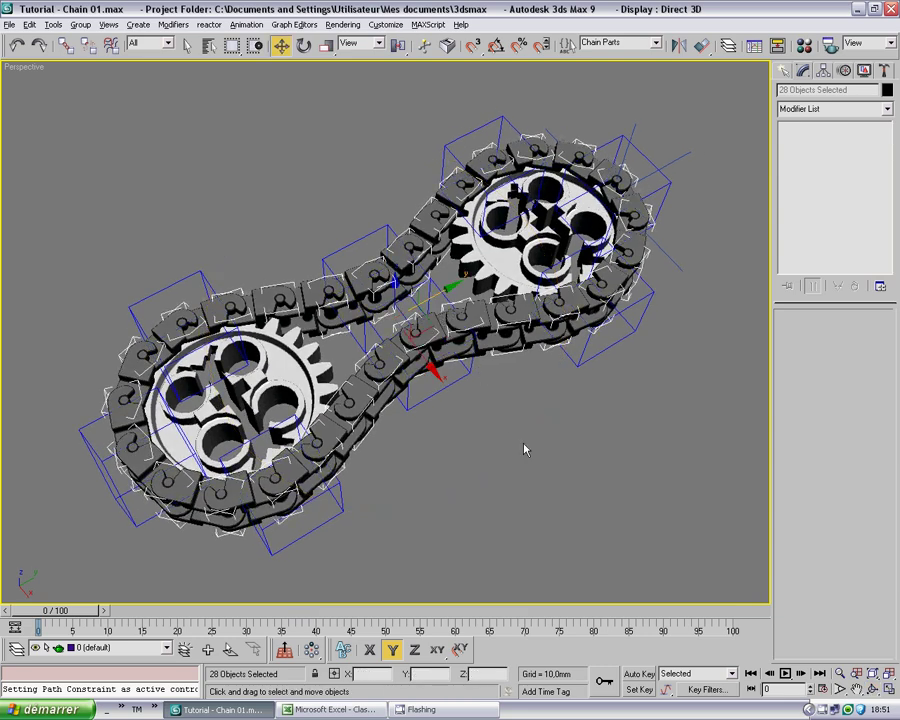
pyautogui.click(524, 450)
# Rotate the lower gear Engrenage - Z=24 01 slightly against the chain, and clear the selection.
pyautogui.hotkey('ctrl', 'p')
pyautogui.moveTo(381, 301)
pyautogui.mouseDown(button='middle')
pyautogui.moveTo(374, 343)
pyautogui.moveTo(376, 311)
pyautogui.mouseUp(button='middle')
pyautogui.click(283, 397)
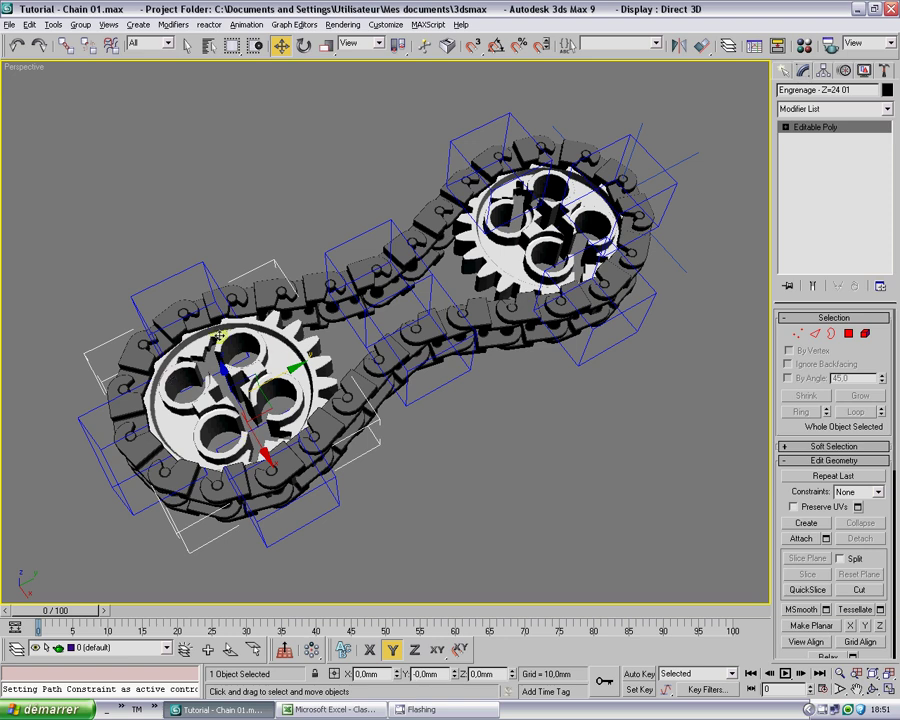
pyautogui.press('e')
pyautogui.moveTo(245, 452)
pyautogui.mouseDown()
pyautogui.moveTo(317, 431)
pyautogui.moveTo(185, 482)
pyautogui.moveTo(271, 432)
pyautogui.moveTo(251, 462)
pyautogui.moveTo(383, 378)
pyautogui.moveTo(254, 466)
pyautogui.mouseUp()
pyautogui.click(468, 452)
# Unhide all hidden objects so the bones inside the chain can be selected.
pyautogui.keyDown('alt'); pyautogui.moveTo(398, 372); pyautogui.dragTo(410, 300, button='middle'); pyautogui.keyUp('alt')
pyautogui.rightClick(436, 438)
pyautogui.click(476, 378)
pyautogui.keyDown('alt'); pyautogui.moveTo(482, 377); pyautogui.dragTo(446, 432, button='middle'); pyautogui.keyUp('alt')
# Scrub Bone01's % Along Path value to test the bones' travel, reset it to 0, and clear the selection.
pyautogui.press('e')
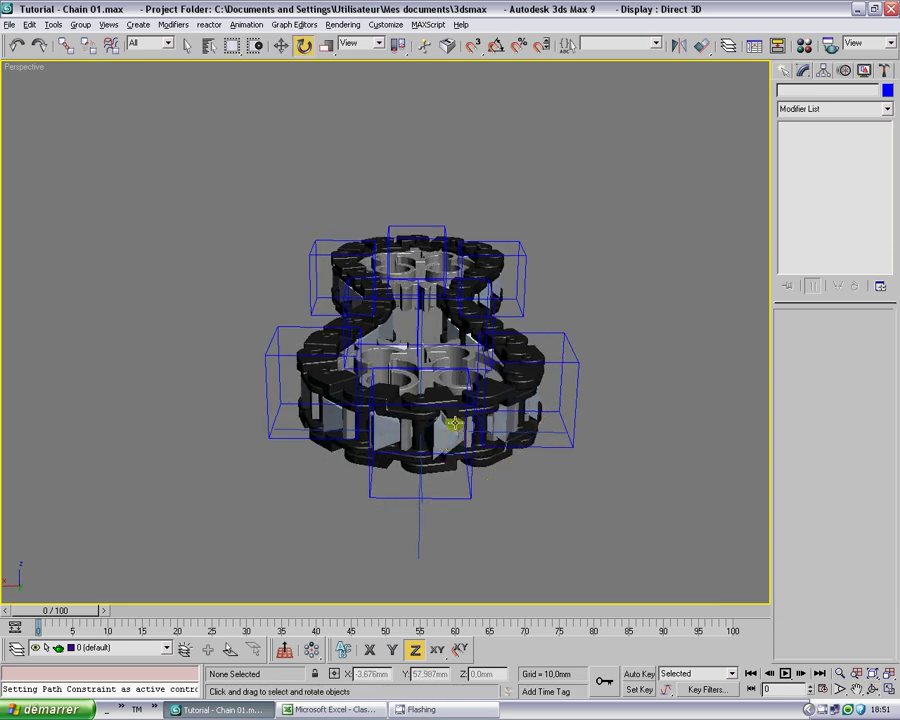
pyautogui.click(453, 424)
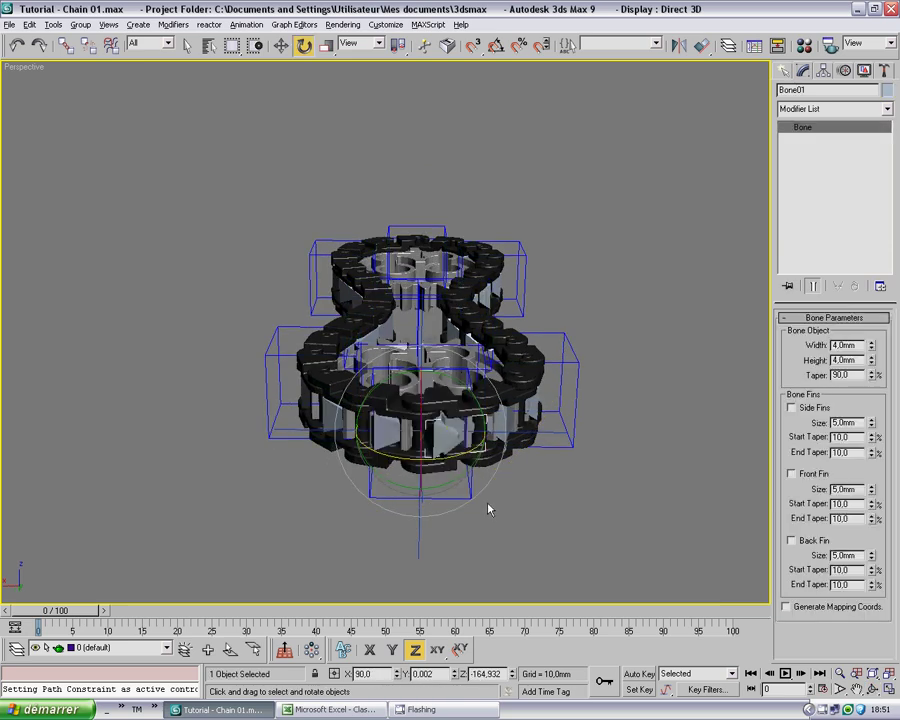
pyautogui.click(822, 71)
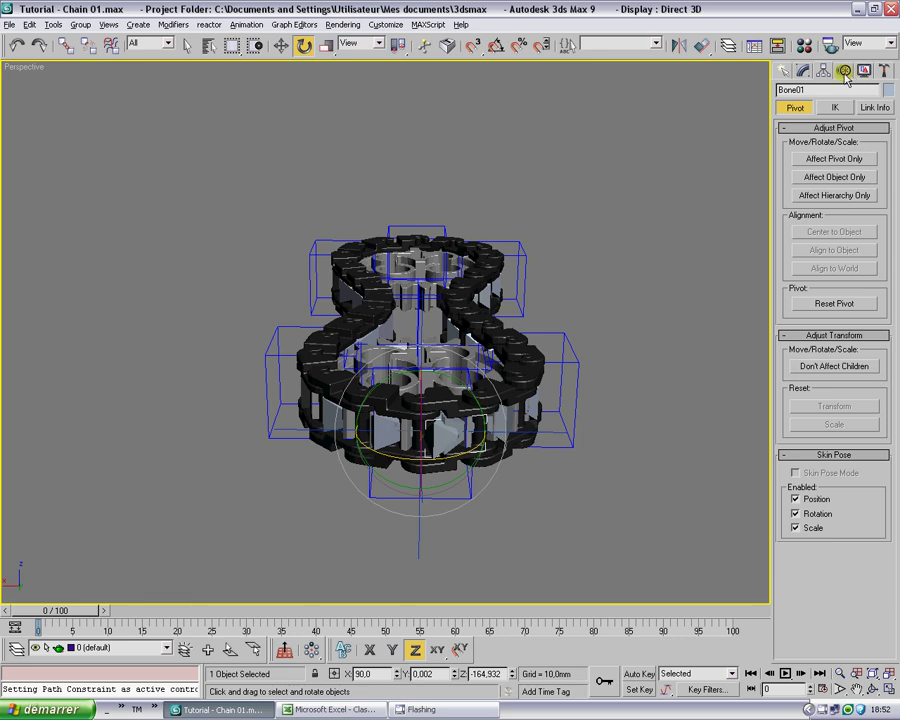
pyautogui.click(845, 71)
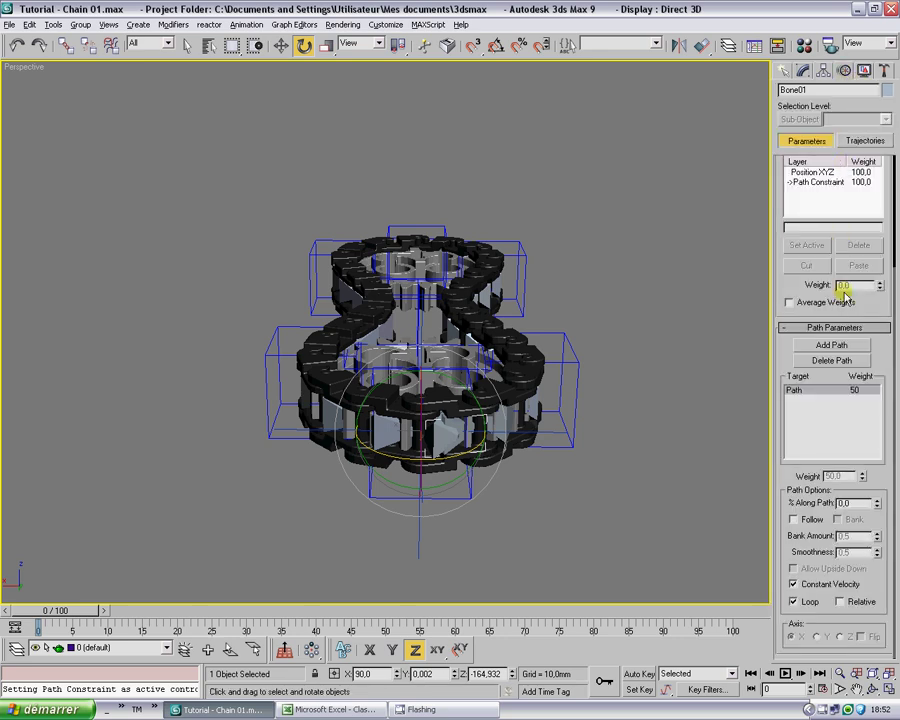
pyautogui.moveTo(789, 362); pyautogui.dragTo(811, 225)
pyautogui.click(879, 507)
pyautogui.moveTo(878, 497); pyautogui.dragTo(878, 592)
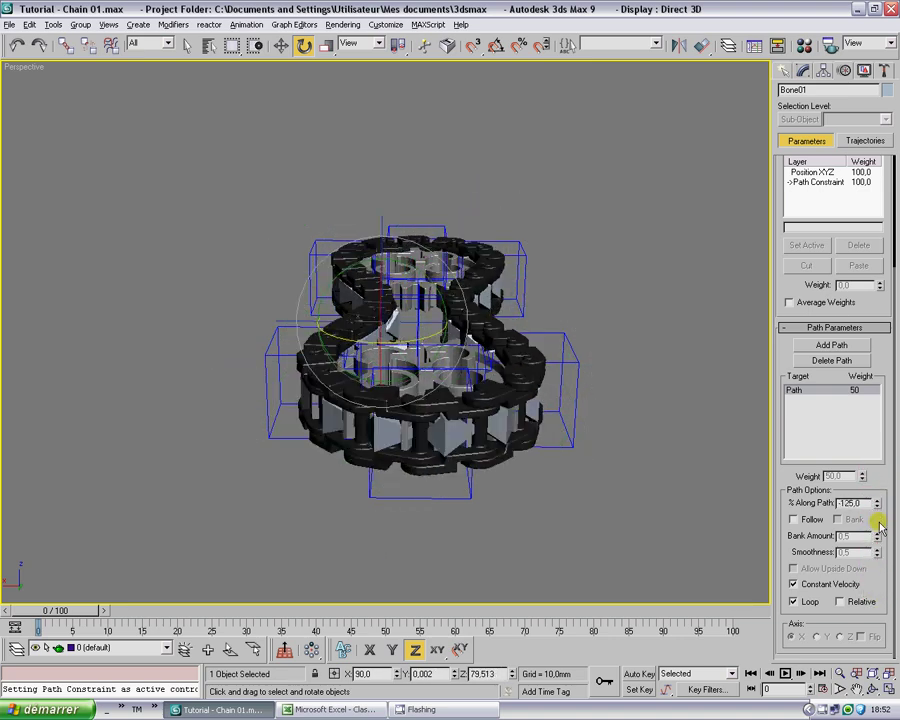
pyautogui.rightClick(877, 503)
pyautogui.keyDown('alt'); pyautogui.moveTo(376, 328); pyautogui.dragTo(393, 347, button='middle'); pyautogui.keyUp('alt')
pyautogui.moveTo(393, 348); pyautogui.dragTo(424, 368)
pyautogui.rightClick(424, 368)
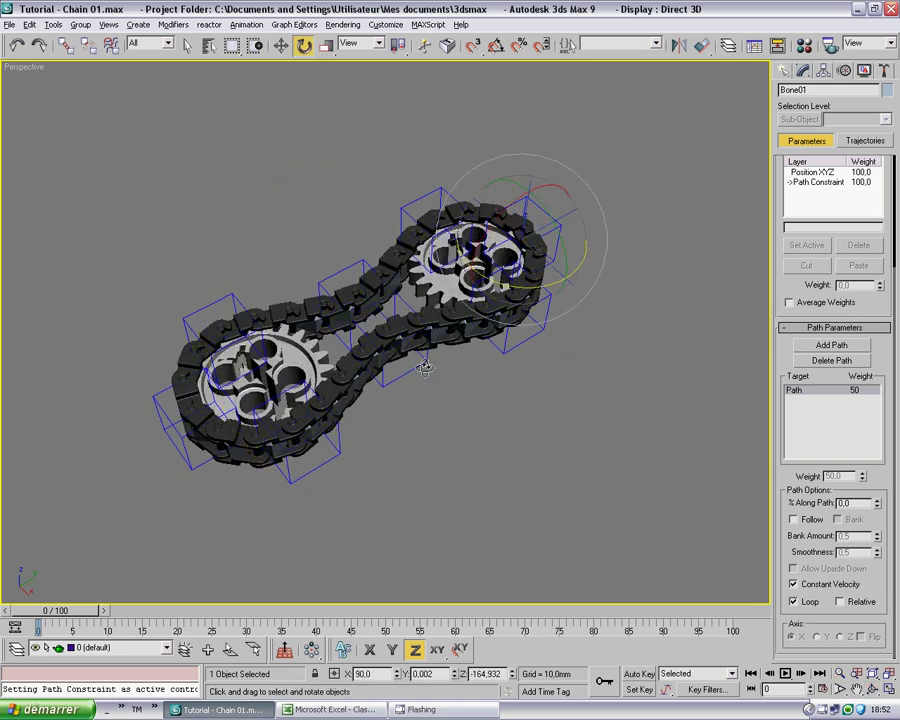
pyautogui.click(485, 401)
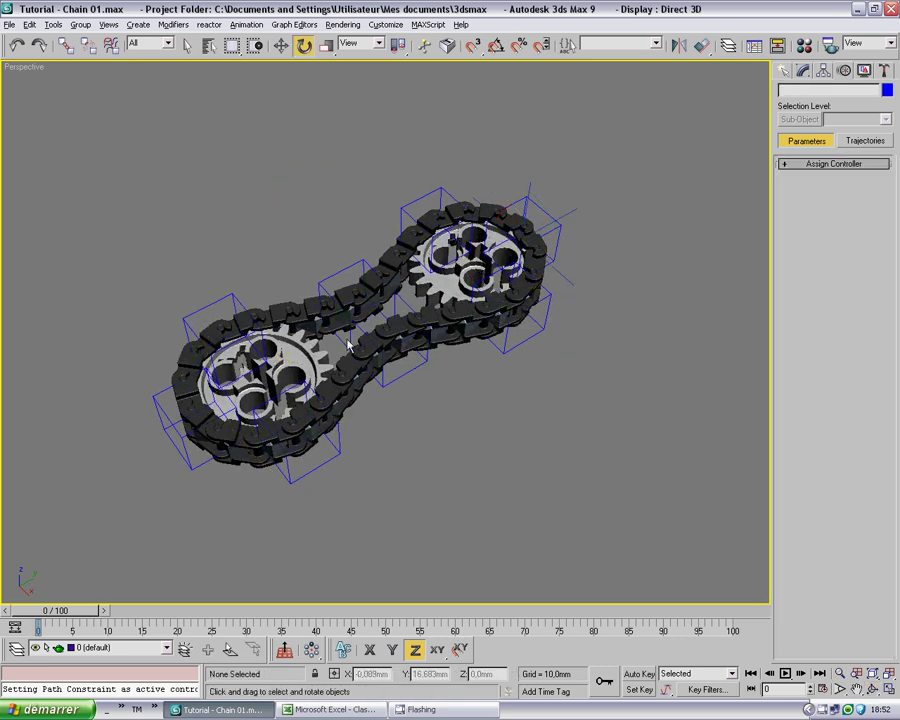
# Select the Chain Parts selection set and hide it so only the bones, helpers and gears remain.
pyautogui.click(650, 44)
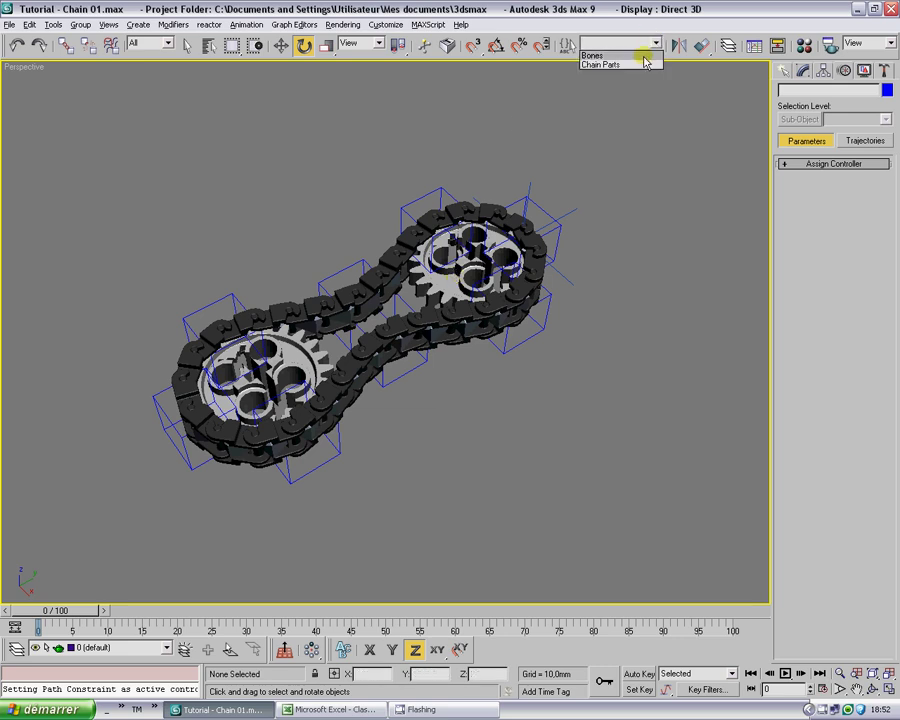
pyautogui.click(641, 64)
pyautogui.hotkey('alt', 'h')
pyautogui.hotkey('ctrl', 'r')
pyautogui.moveTo(444, 297); pyautogui.dragTo(443, 301)
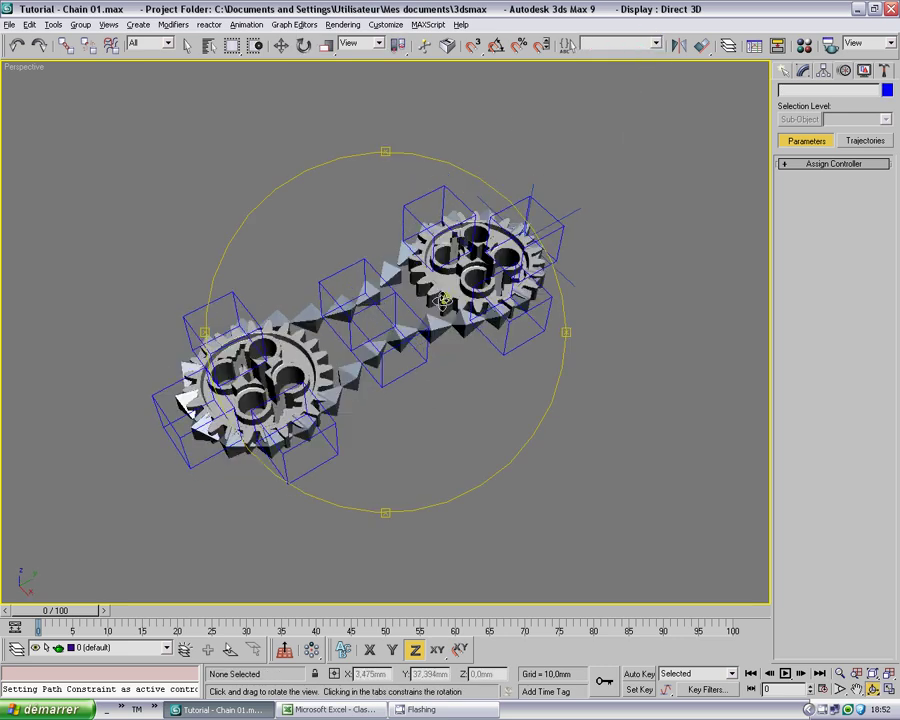
# Hide the upper gear and remove the helper at the chain's far end from view.
pyautogui.click(466, 268)
pyautogui.hotkey('alt', 'h')
pyautogui.keyDown('alt'); pyautogui.moveTo(456, 310); pyautogui.dragTo(430, 337, button='middle'); pyautogui.keyUp('alt')
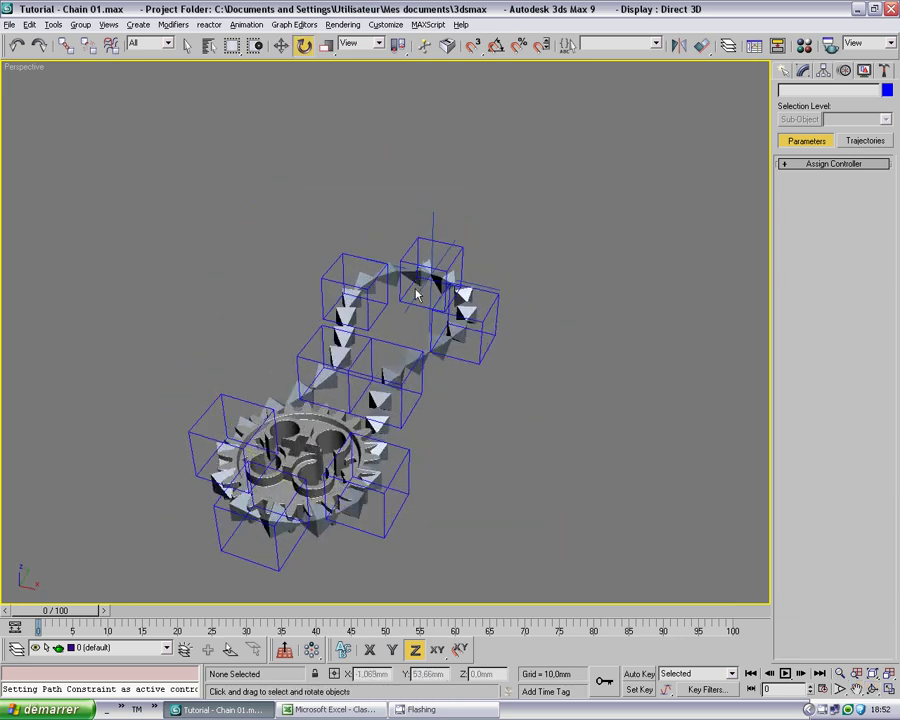
pyautogui.click(404, 304)
pyautogui.press('Delete')
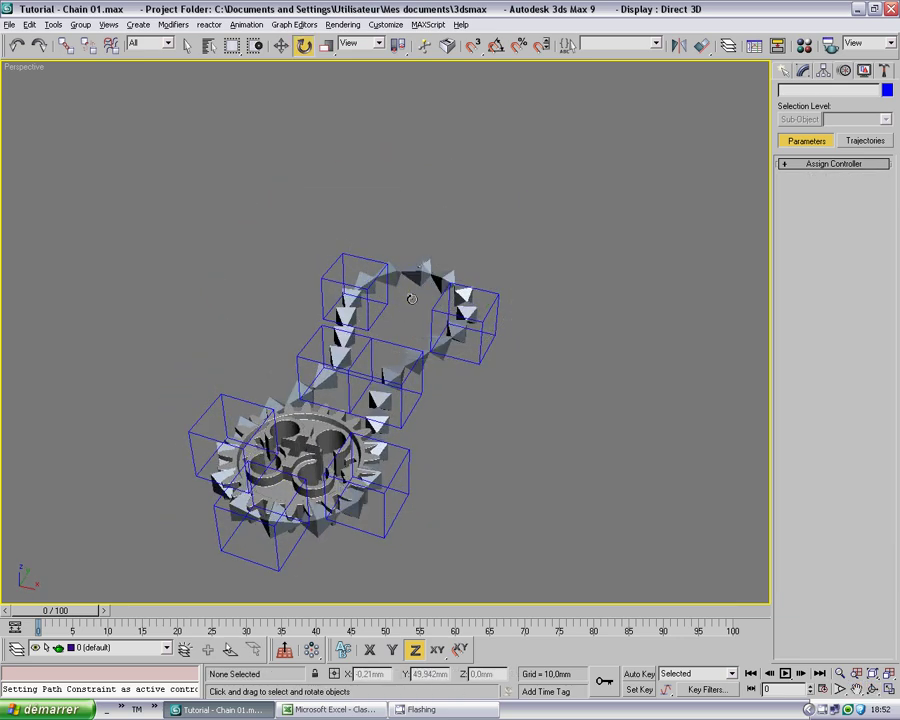
pyautogui.click(413, 281)
pyautogui.click(376, 192)
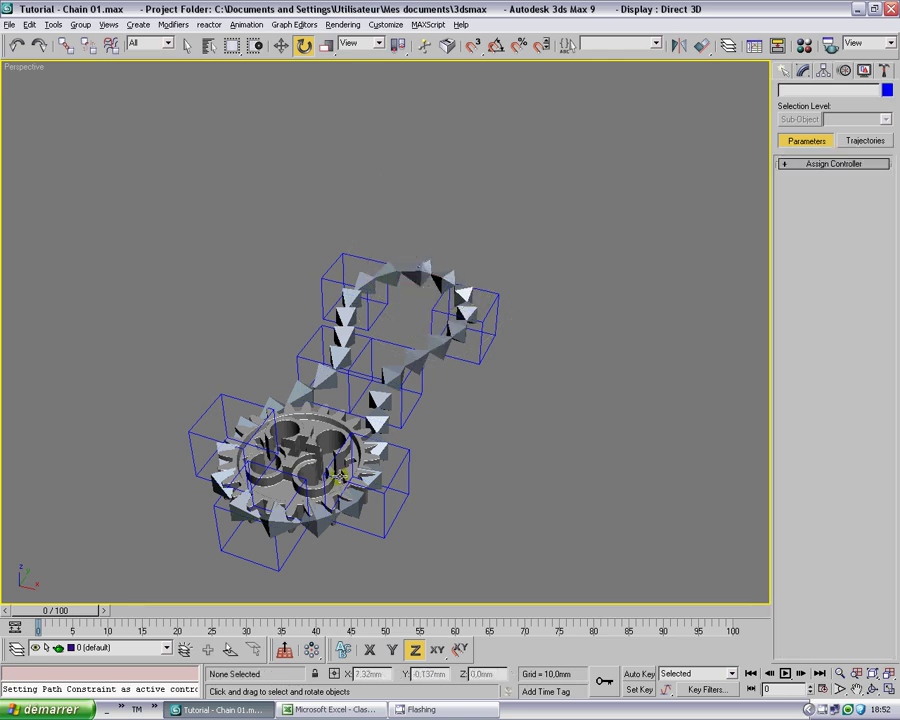
# Wire the Z Rotation of gear Engrenage - Z=24 01 to the Path Constraint Percent under Bone01's FK Sub-Control position.
pyautogui.click(323, 432)
pyautogui.rightClick(322, 432)
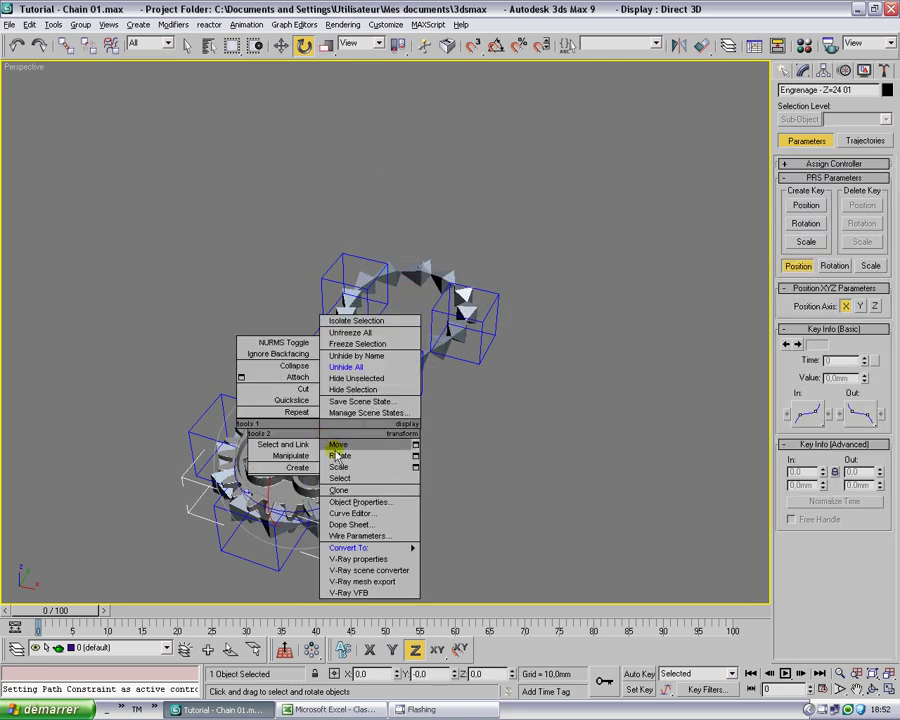
pyautogui.click(362, 537)
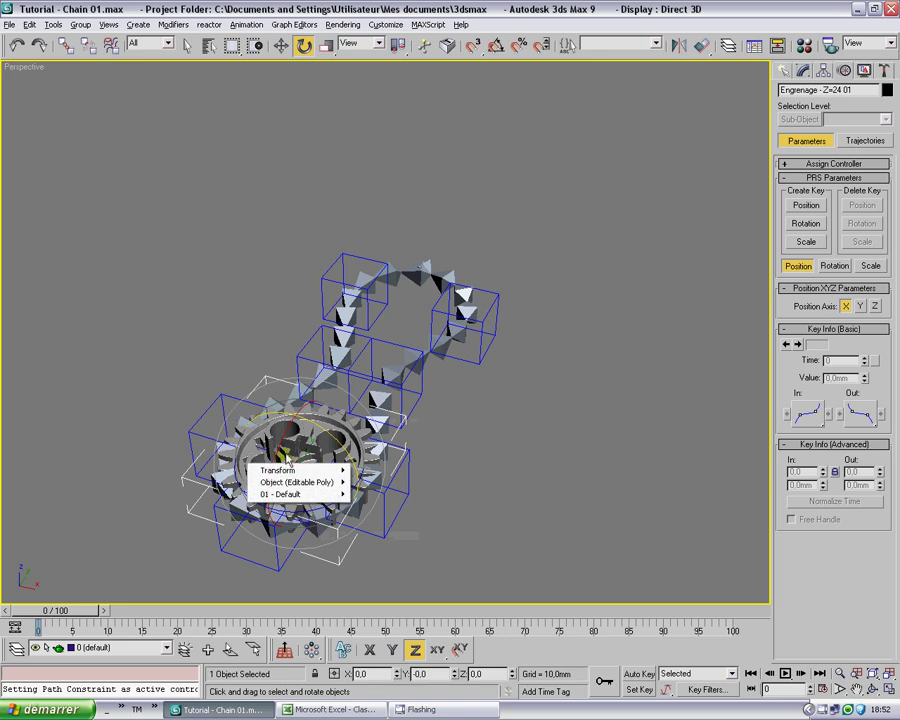
pyautogui.moveTo(301, 470)
pyautogui.moveTo(385, 487)
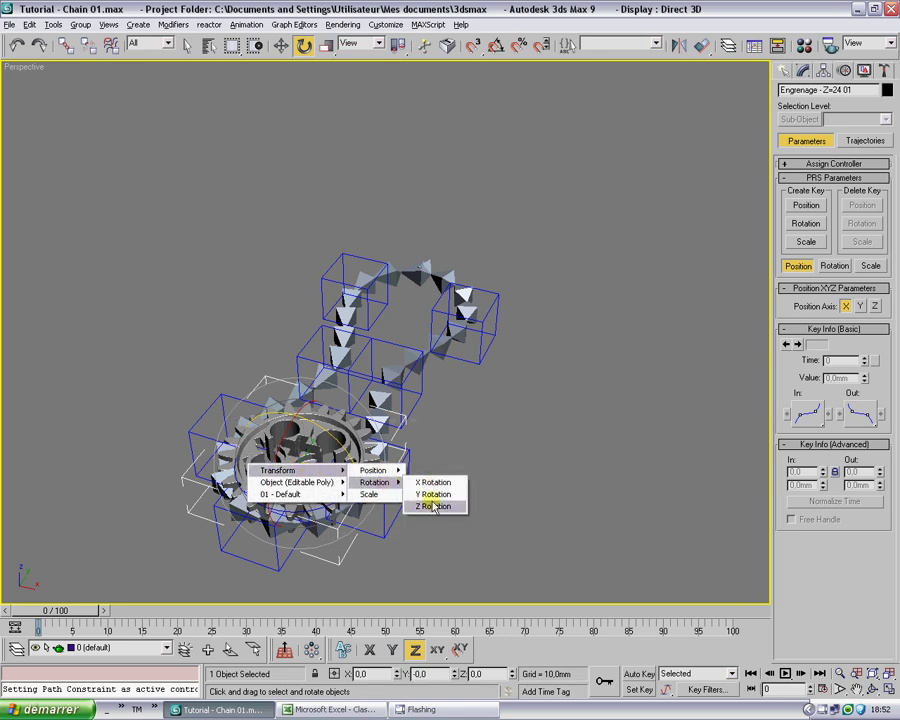
pyautogui.click(430, 505)
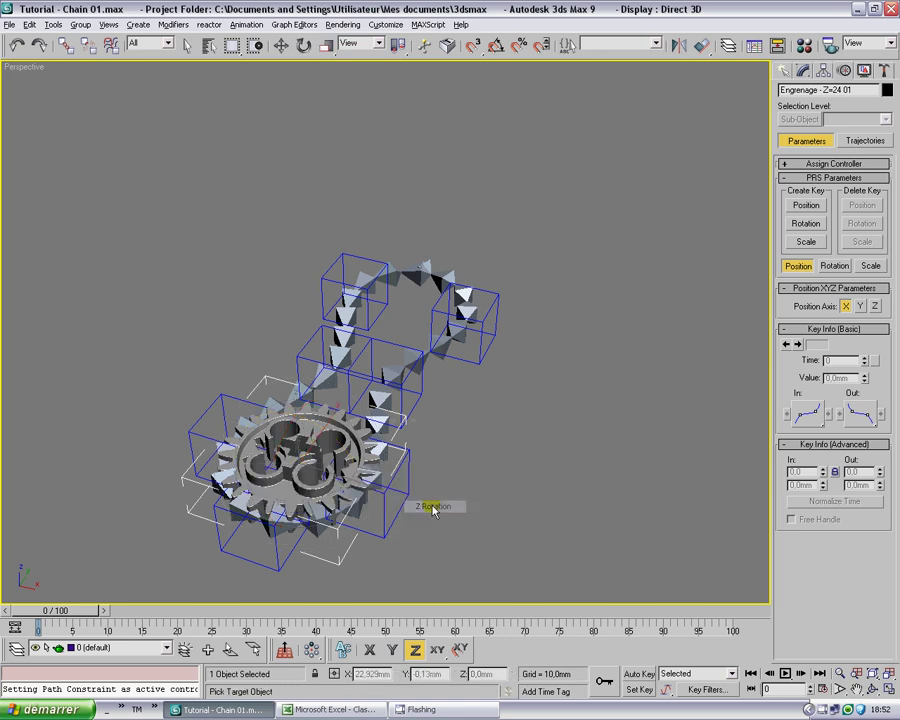
pyautogui.click(409, 269)
pyautogui.moveTo(403, 280)
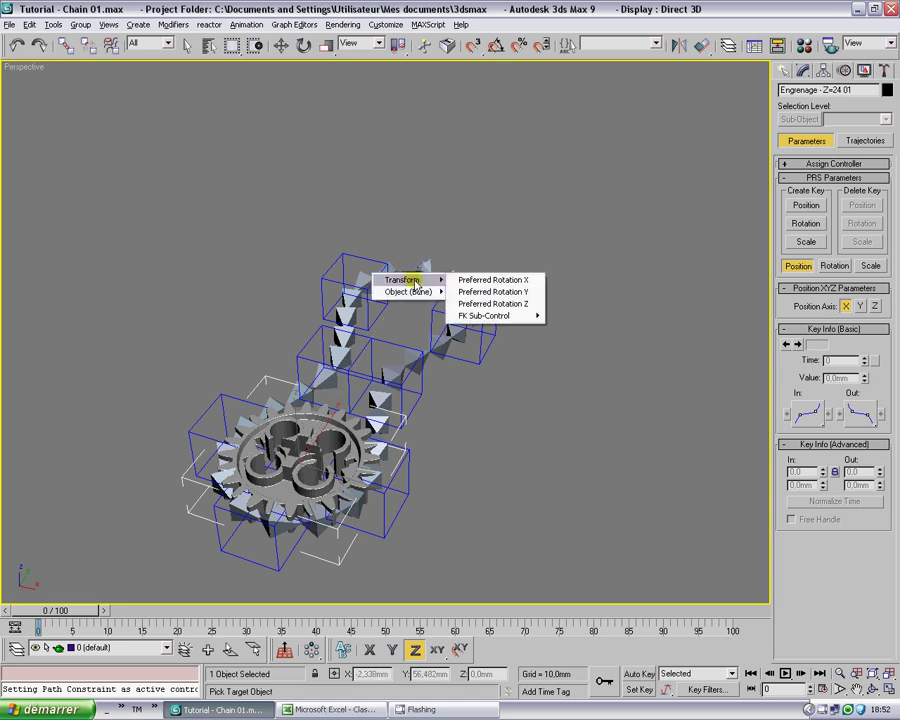
pyautogui.moveTo(487, 318)
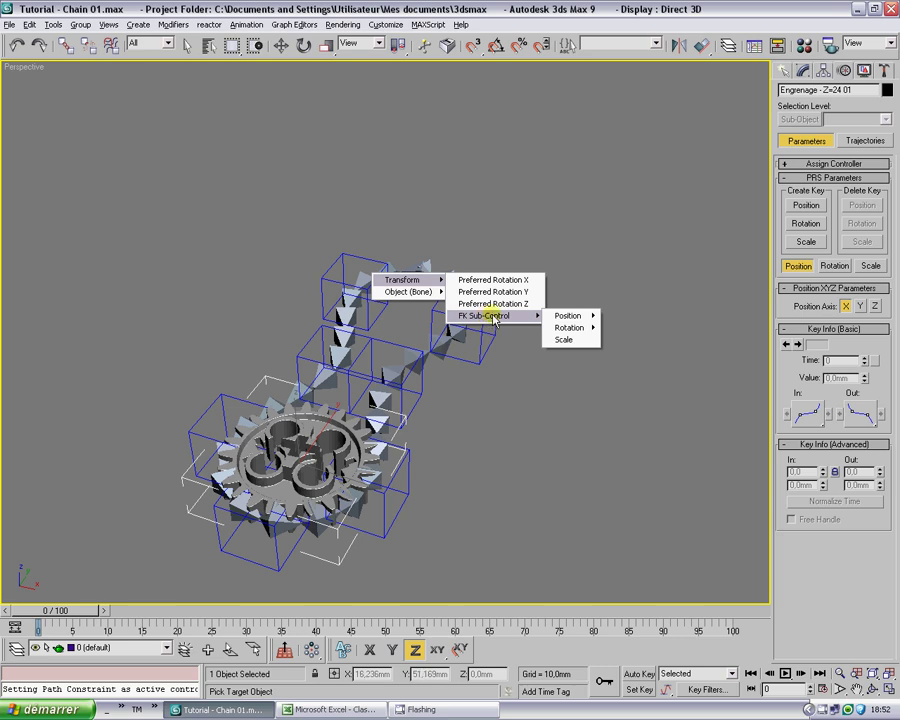
pyautogui.moveTo(568, 316)
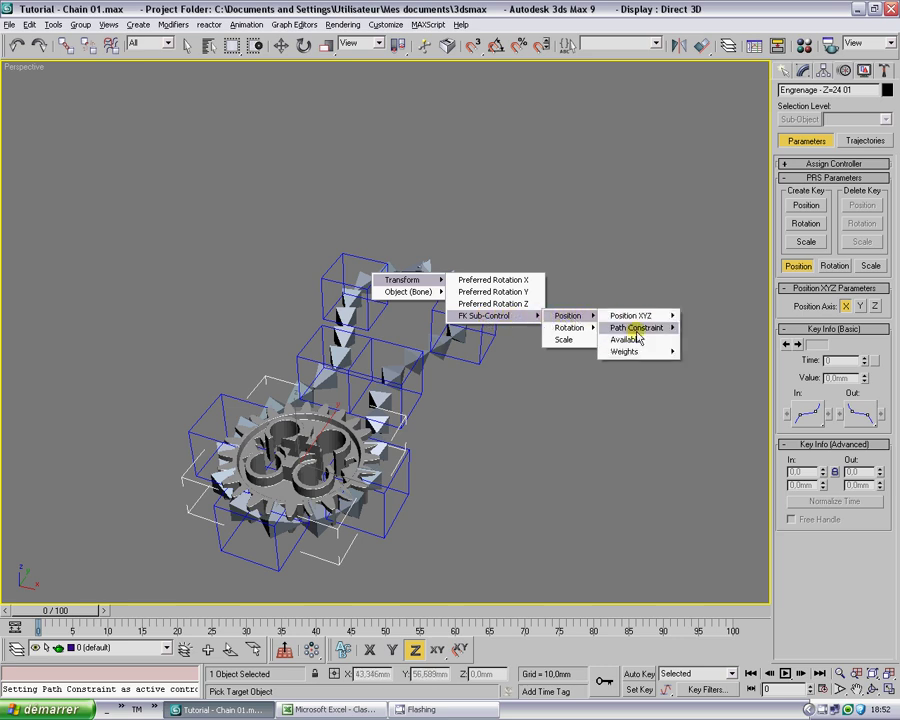
pyautogui.moveTo(645, 328)
pyautogui.click(706, 329)
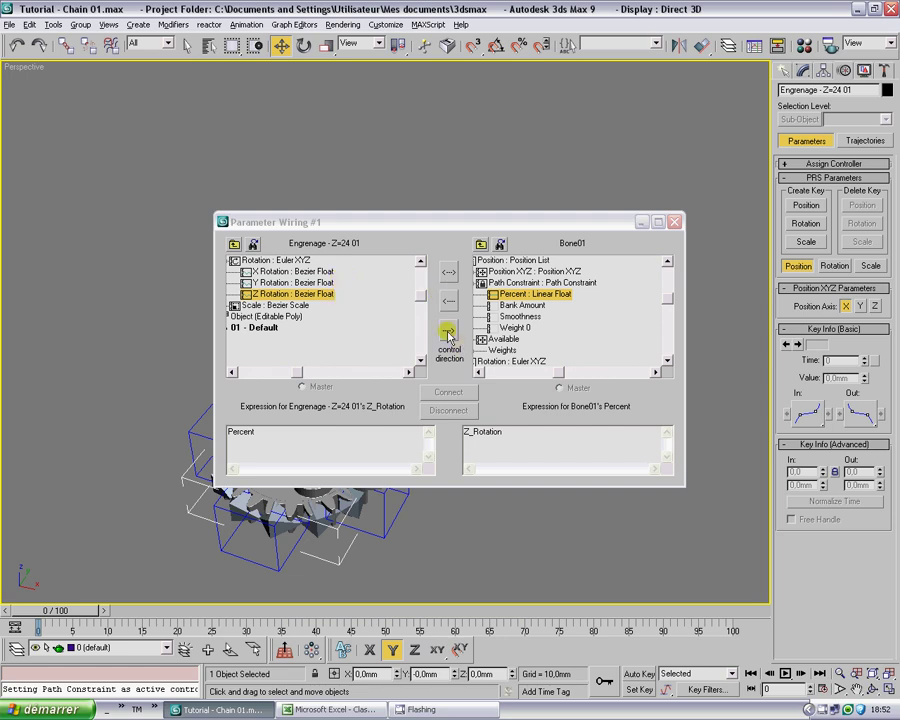
# Connect the wire one-way so the gear's Z Rotation controls Bone01's Percent, and move the wiring dialog clear of the model.
pyautogui.click(450, 348)
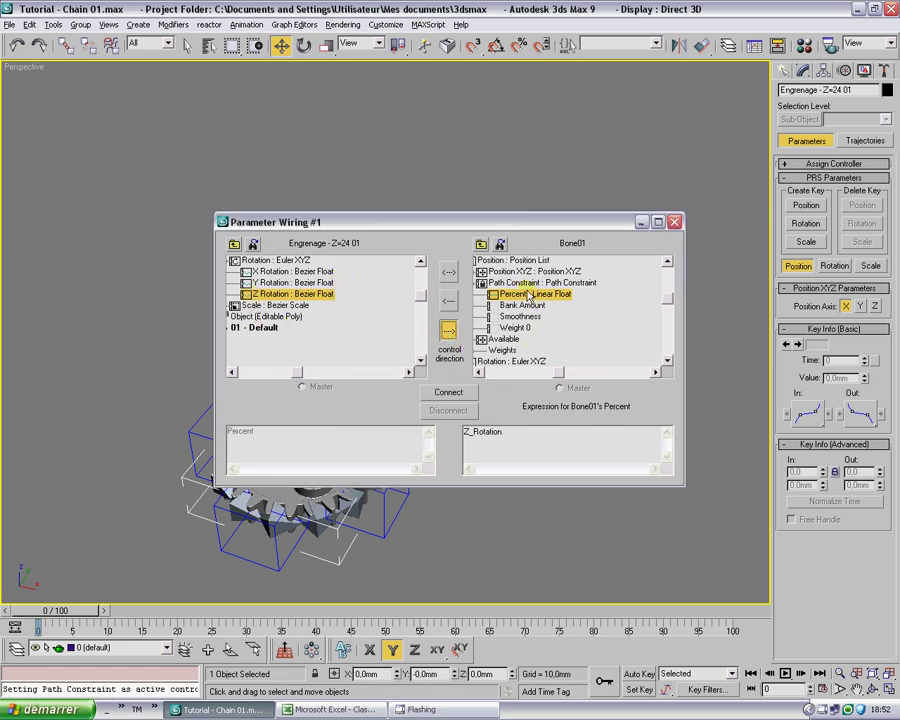
pyautogui.click(447, 392)
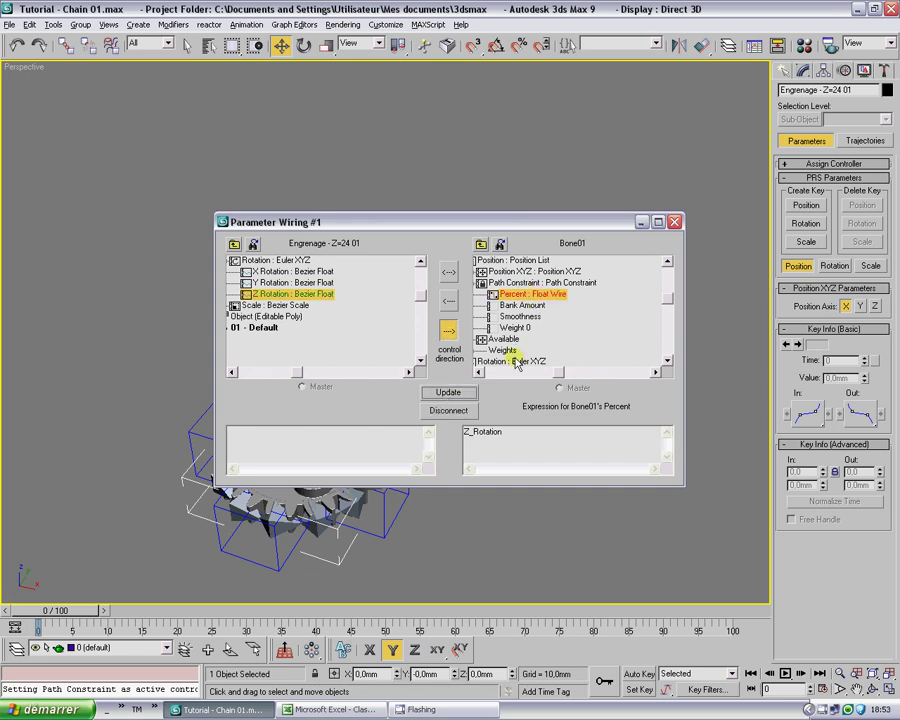
pyautogui.moveTo(560, 226); pyautogui.dragTo(265, 76)
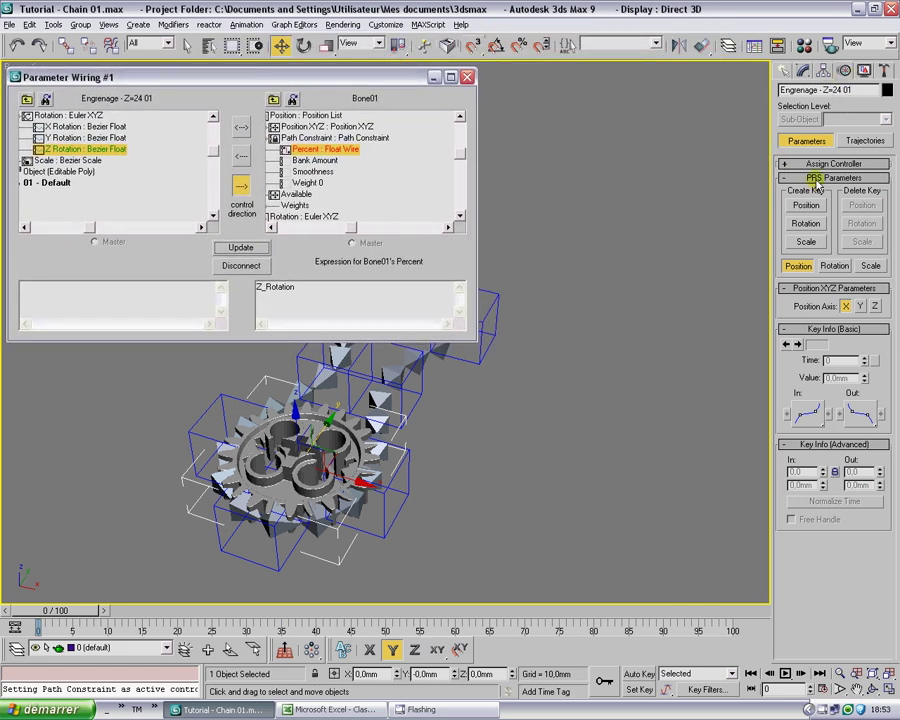
# Inspect Bone01's path parameters, try rotating the lower gear about Z to test the wire, and undo the rotation.
pyautogui.hotkey('ctrl', 'p')
pyautogui.moveTo(469, 414); pyautogui.dragTo(693, 386)
pyautogui.hotkey('ctrl', 'r')
pyautogui.moveTo(609, 387); pyautogui.dragTo(530, 388)
pyautogui.moveTo(530, 388); pyautogui.dragTo(538, 356, button='middle')
pyautogui.rightClick(615, 185)
pyautogui.click(614, 161)
pyautogui.moveTo(776, 346); pyautogui.dragTo(778, 282)
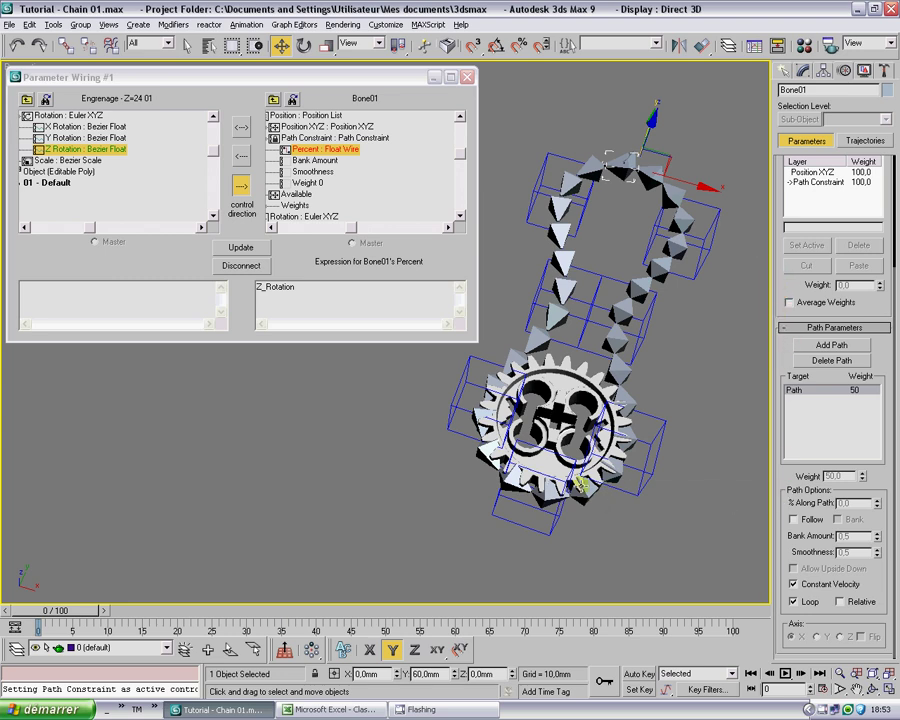
pyautogui.click(552, 435)
pyautogui.press('e')
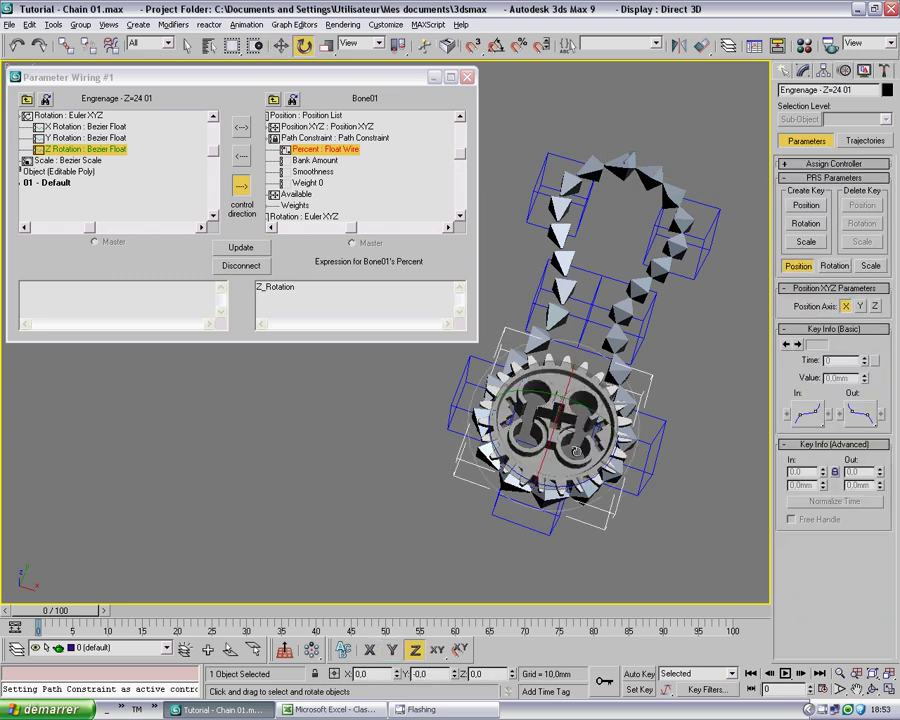
pyautogui.moveTo(583, 473); pyautogui.dragTo(481, 472)
pyautogui.hotkey('ctrl', 'z')
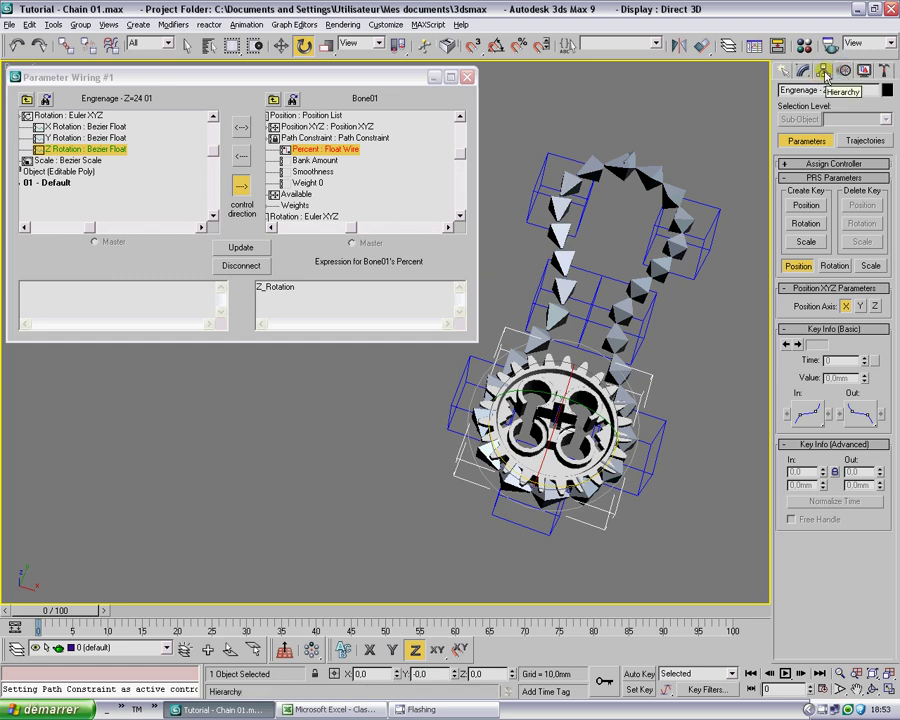
# Rotate the lower gear about -6.8 degrees around Z to drive the wired bones.
pyautogui.click(613, 164)
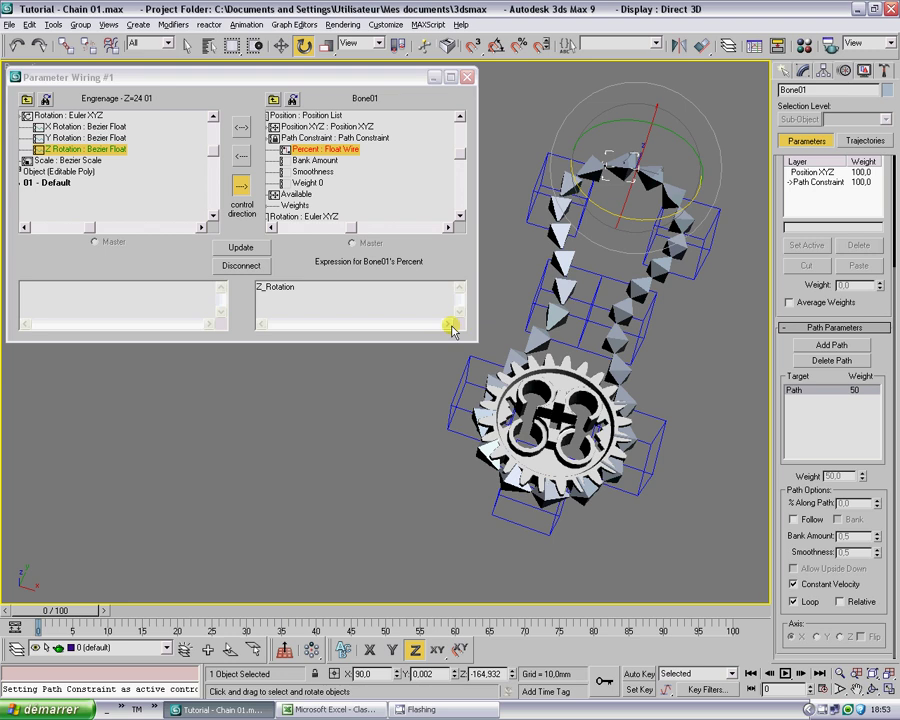
pyautogui.click(551, 404)
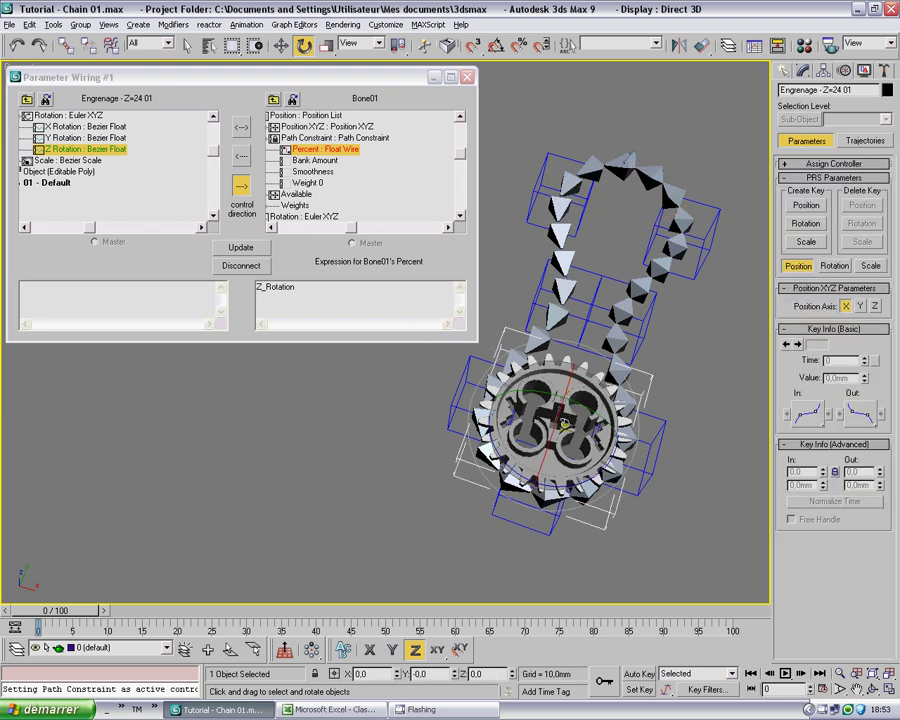
pyautogui.moveTo(566, 484); pyautogui.dragTo(599, 380)
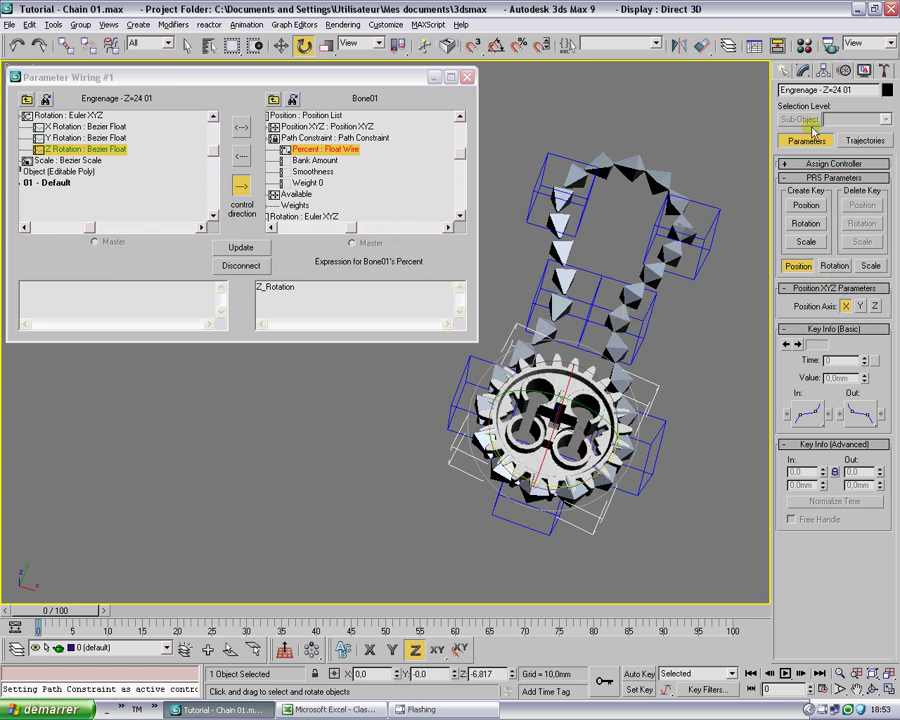
# Select Bone01, set the expression for its Percent to RadToDeg(Z_Rotation), and update the wire.
pyautogui.click(686, 222)
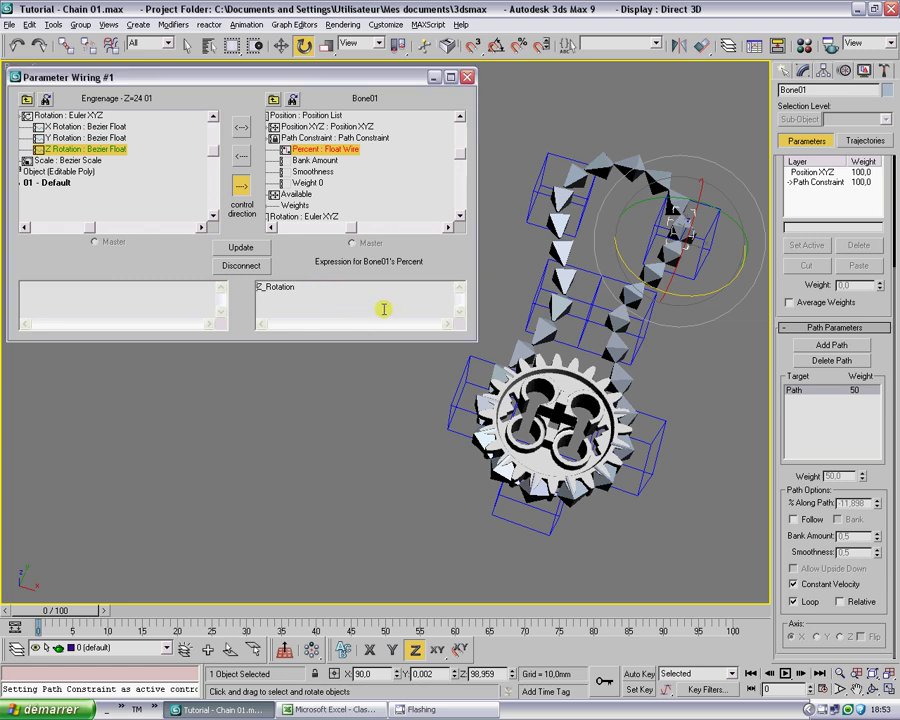
pyautogui.write('RadToDeg(')
pyautogui.click(238, 247)
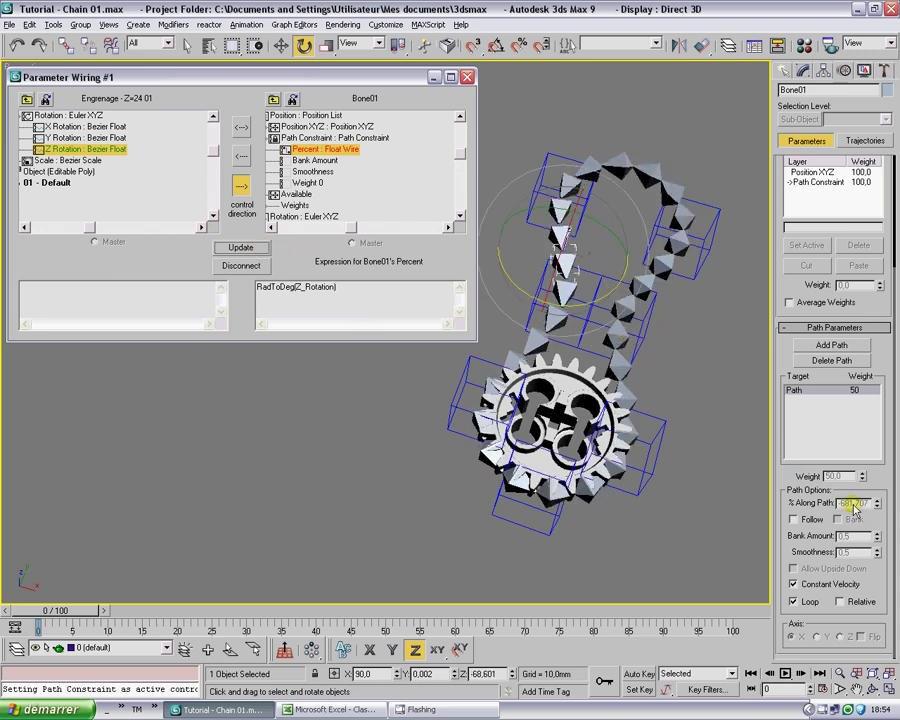
# Extend the expression for Bone01's Percent to (RadToDeg(Z_Rotation)*2*12*pi)/(360* and check the path length in the Excel worksheet.
pyautogui.click(374, 289)
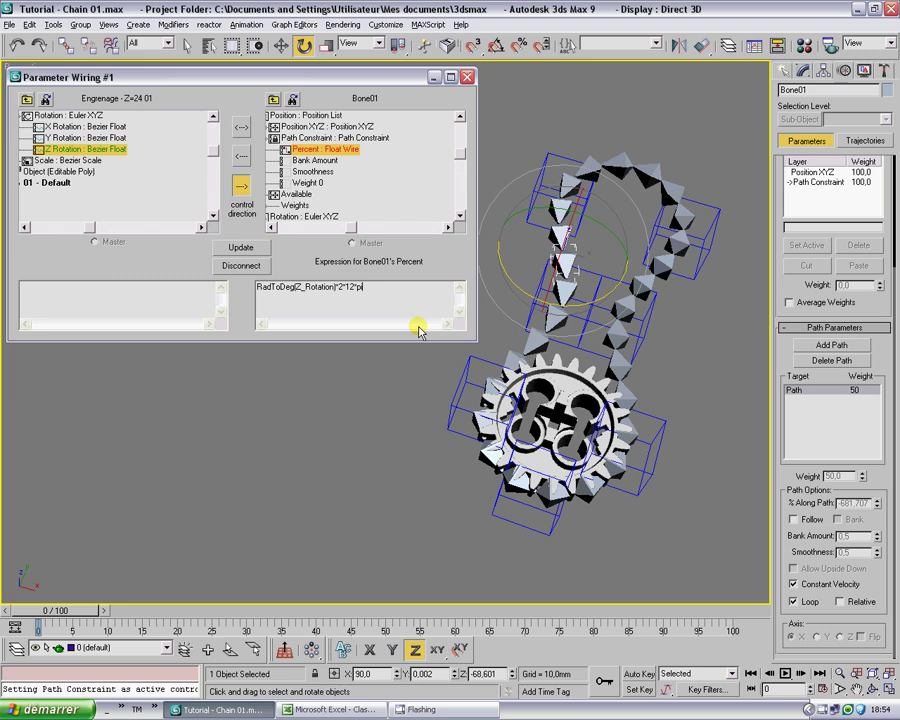
pyautogui.write('(')
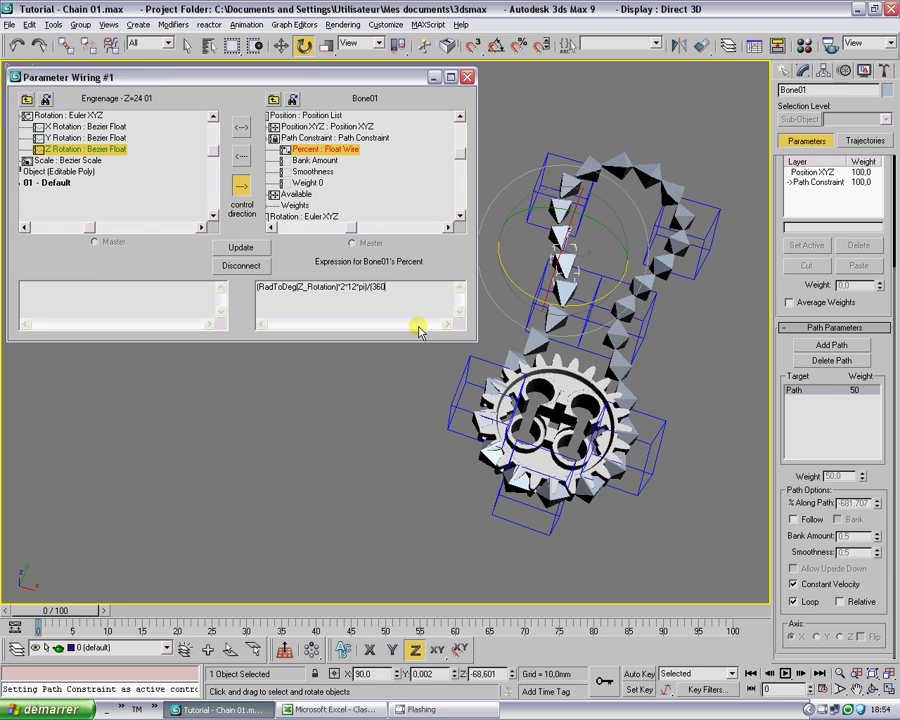
pyautogui.click(330, 709)
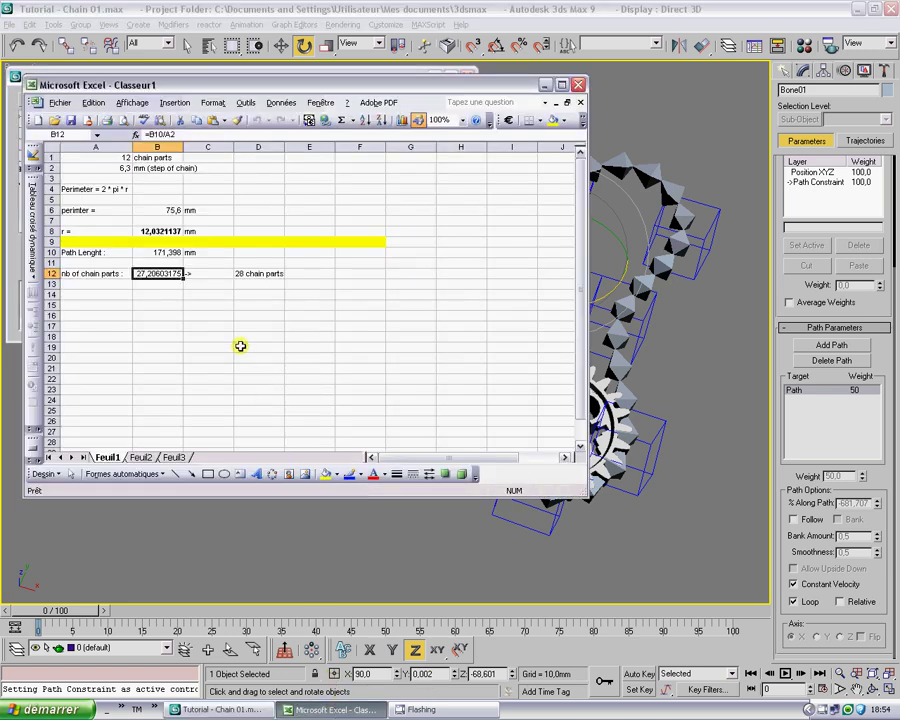
pyautogui.click(165, 251)
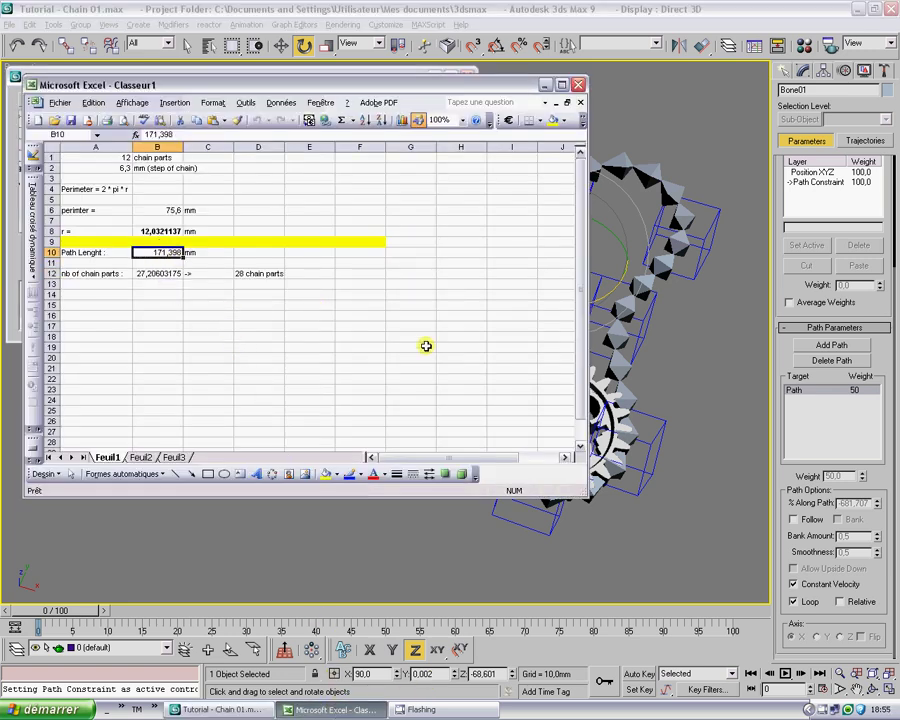
pyautogui.click(232, 706)
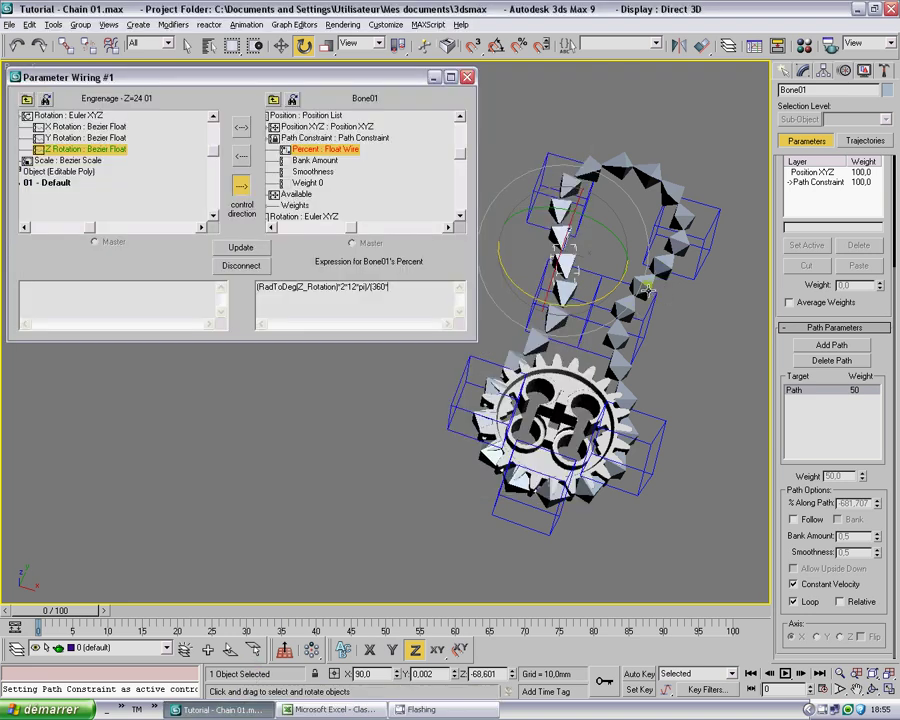
# Select the Path shape by name and measure its length.
pyautogui.click(620, 327)
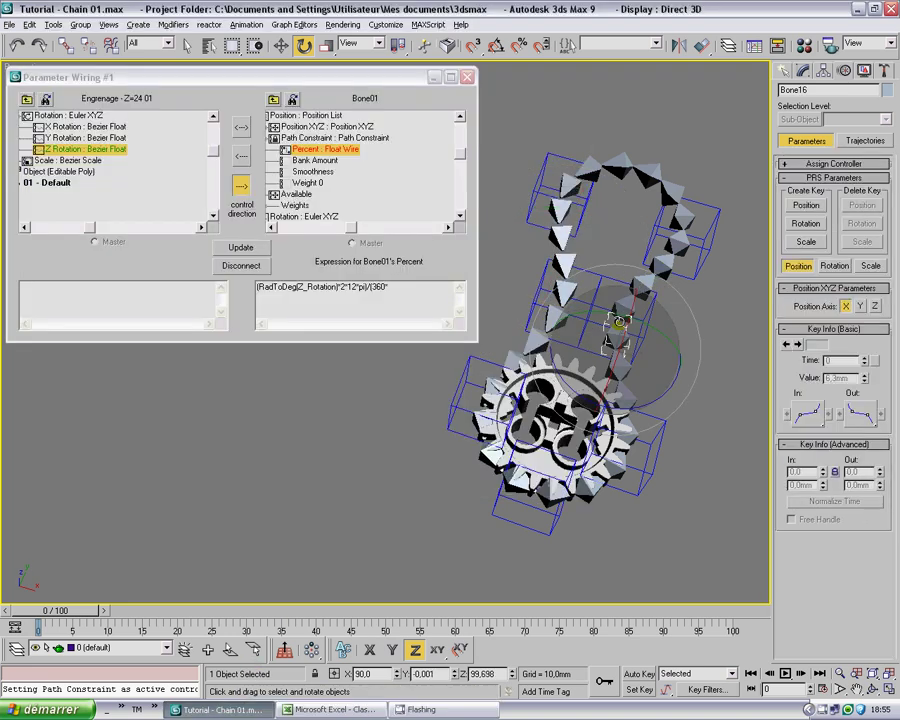
pyautogui.doubleClick(620, 325)
pyautogui.click(728, 336)
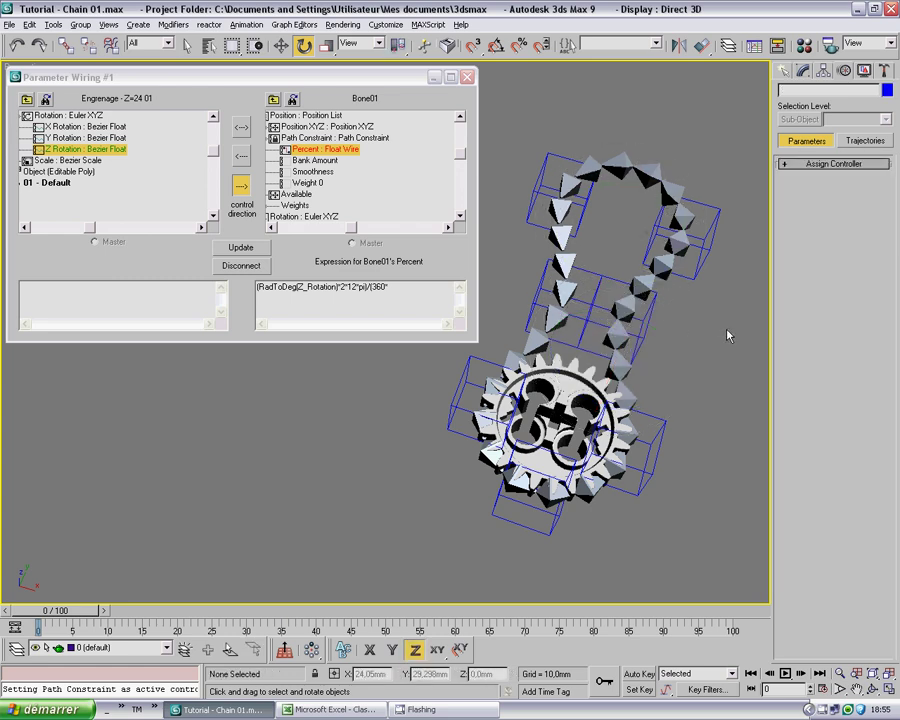
pyautogui.press('h')
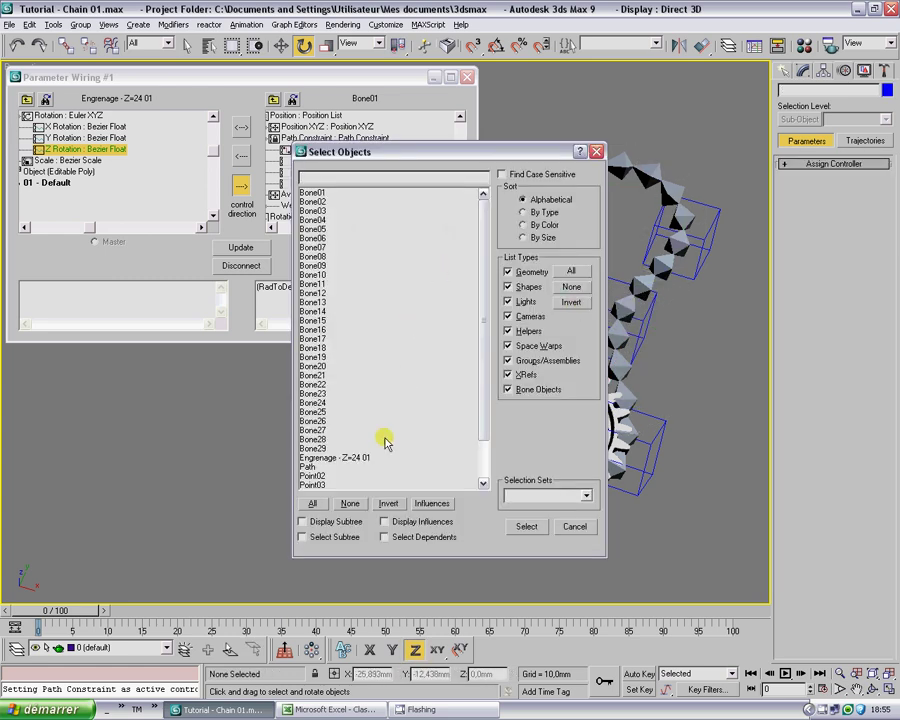
pyautogui.doubleClick(318, 466)
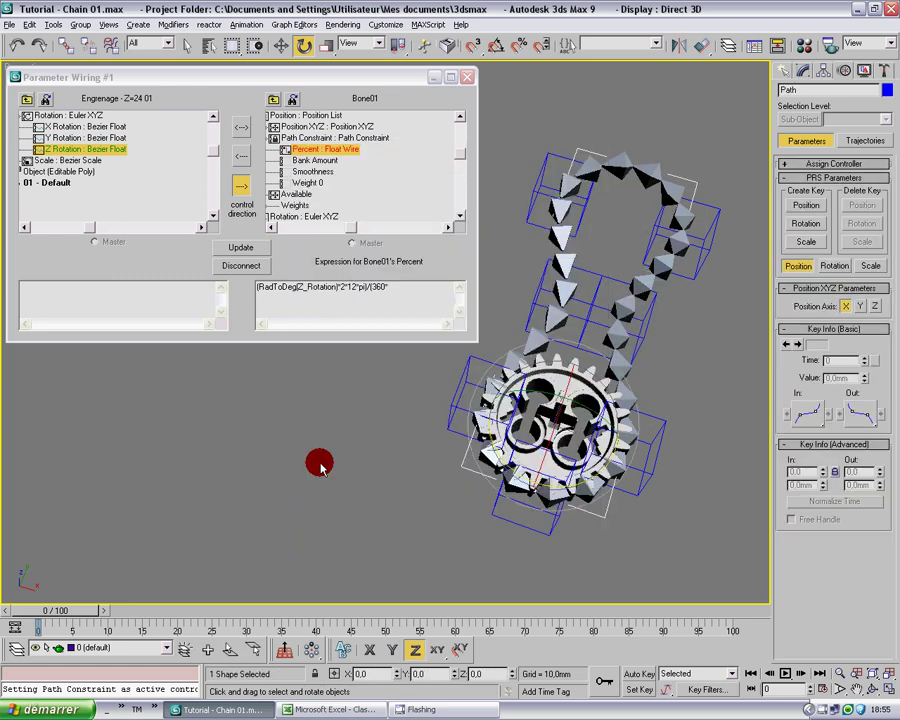
pyautogui.click(883, 72)
pyautogui.click(846, 212)
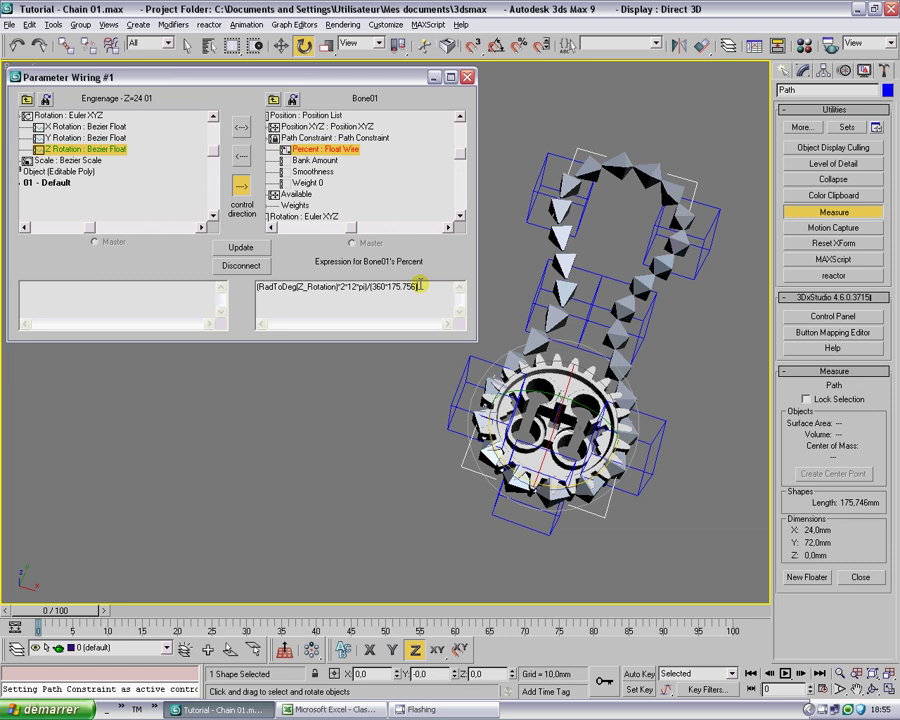
# Complete the Percent expression as (RadToDeg(Z_Rotation)*2*12*pi)/(360*175.756), update the wire, and minimize the wiring dialog.
pyautogui.click(240, 248)
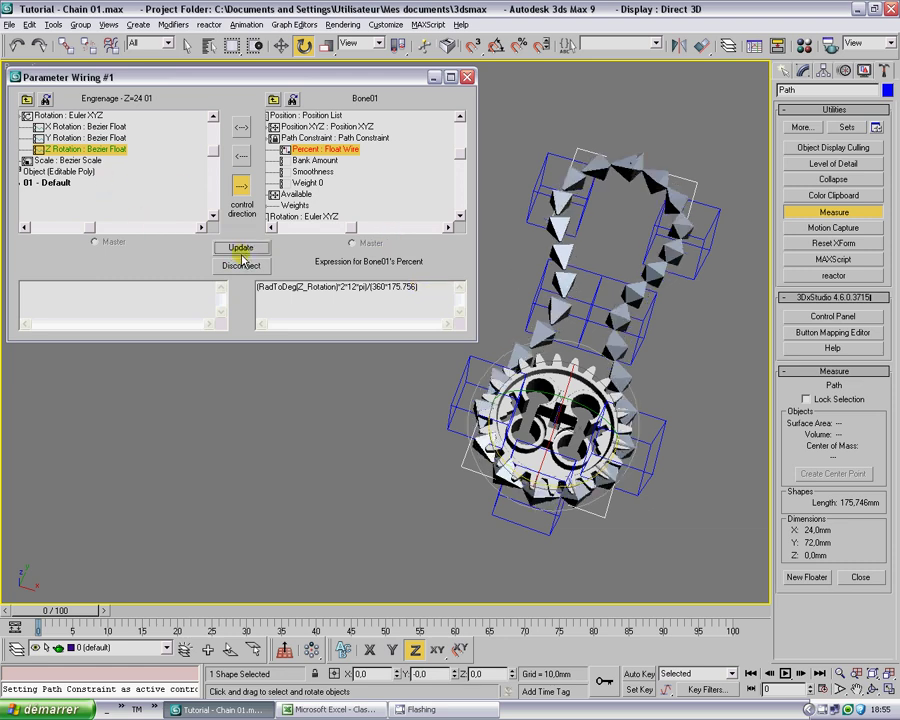
pyautogui.moveTo(545, 497); pyautogui.dragTo(618, 460)
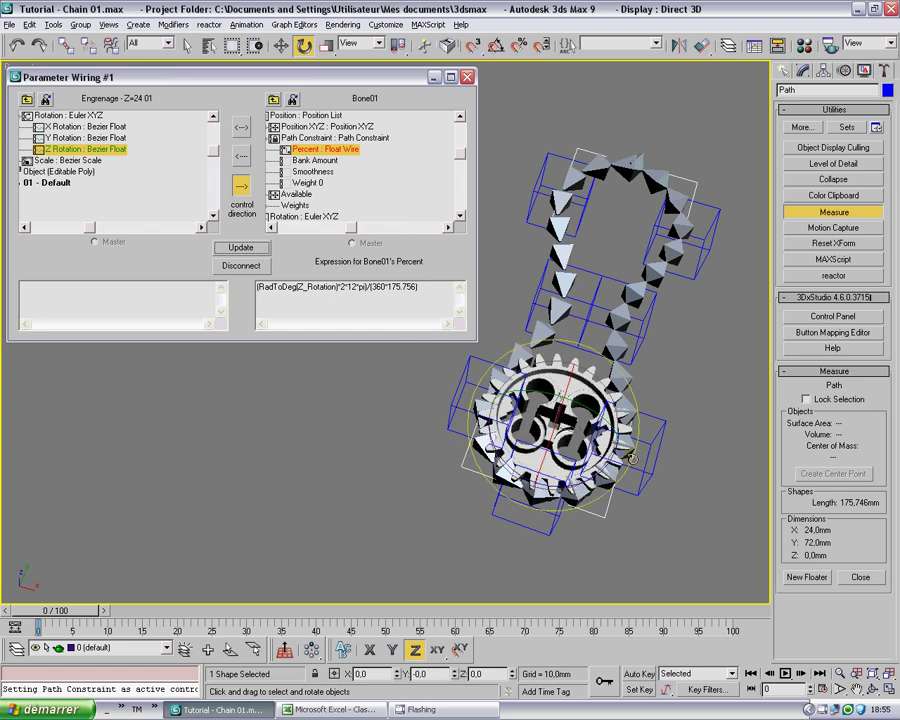
pyautogui.click(816, 216)
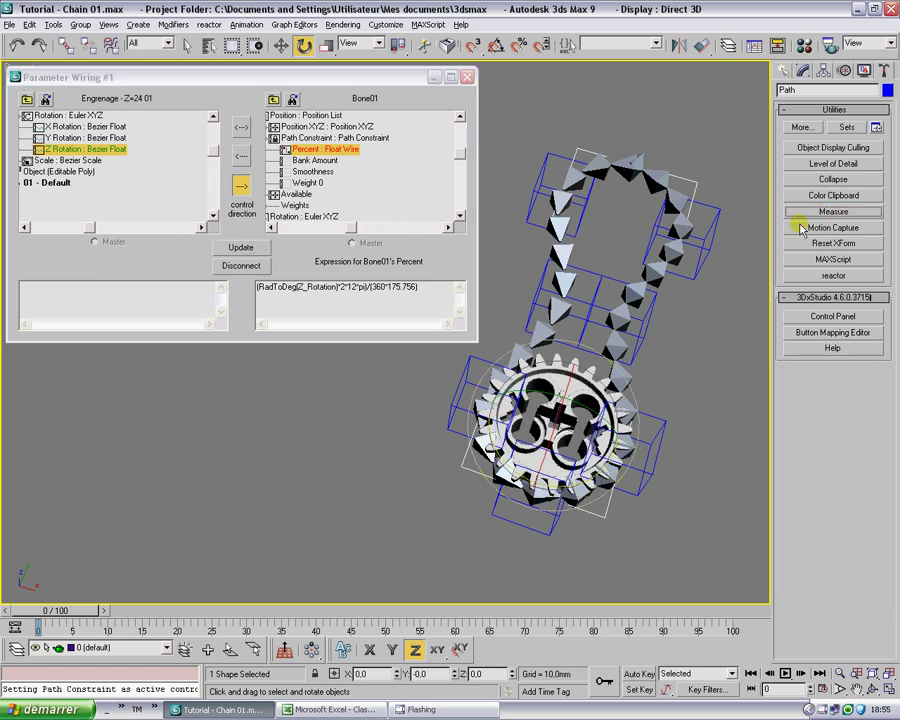
pyautogui.click(433, 78)
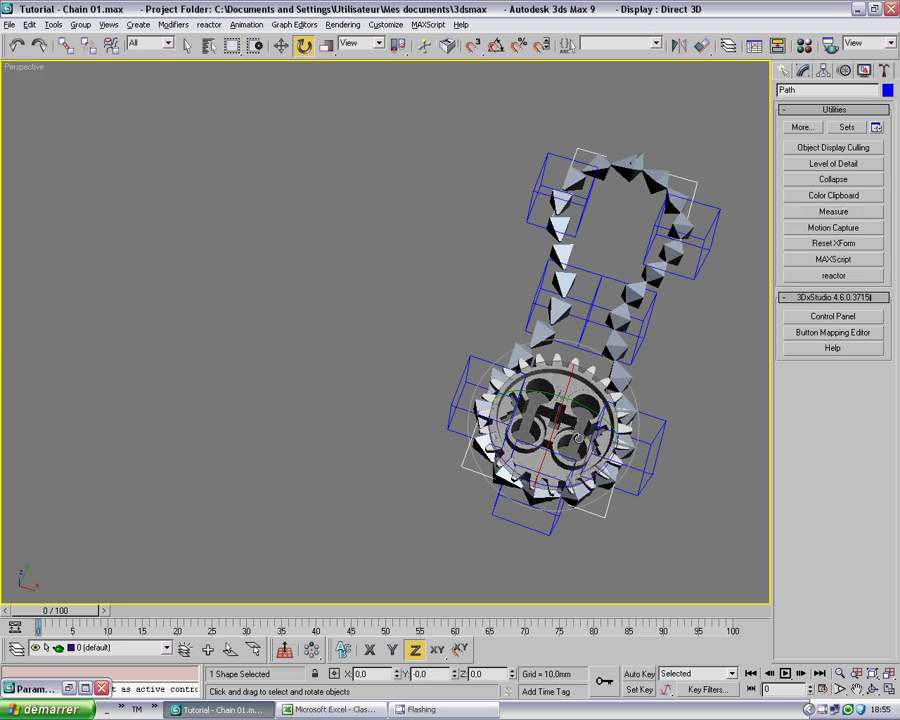
# Select the lower gear, test the wire by rotating it about Z, and reset its Z rotation to 0.
pyautogui.hotkey('ctrl', 'r')
pyautogui.moveTo(424, 342); pyautogui.dragTo(440, 390)
pyautogui.rightClick(529, 455)
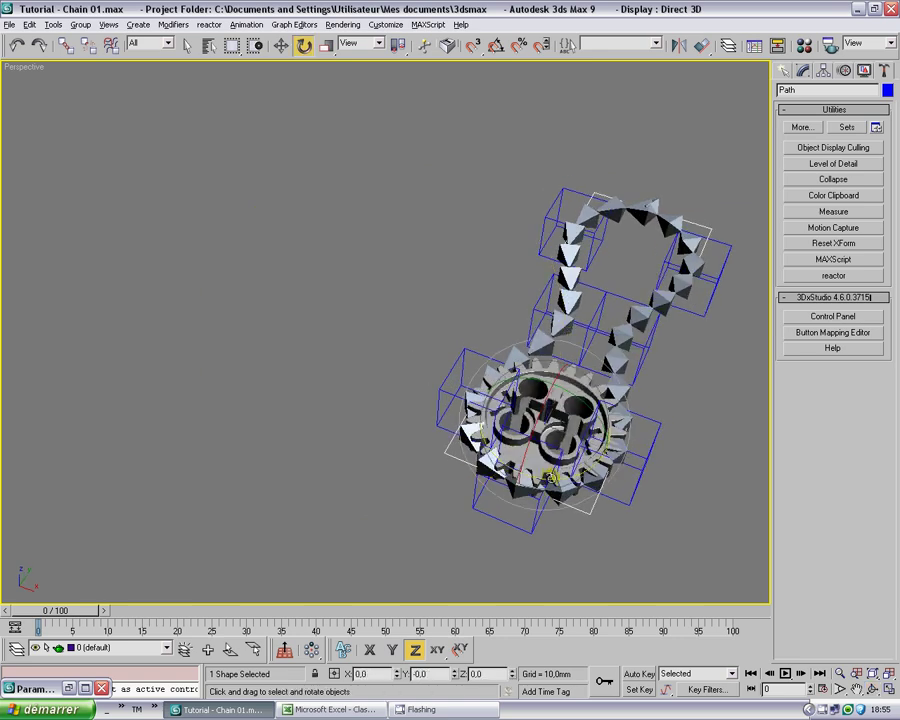
pyautogui.moveTo(543, 479); pyautogui.dragTo(425, 471)
pyautogui.rightClick(540, 478)
pyautogui.click(591, 569)
pyautogui.click(551, 424)
pyautogui.rightClick(512, 674)
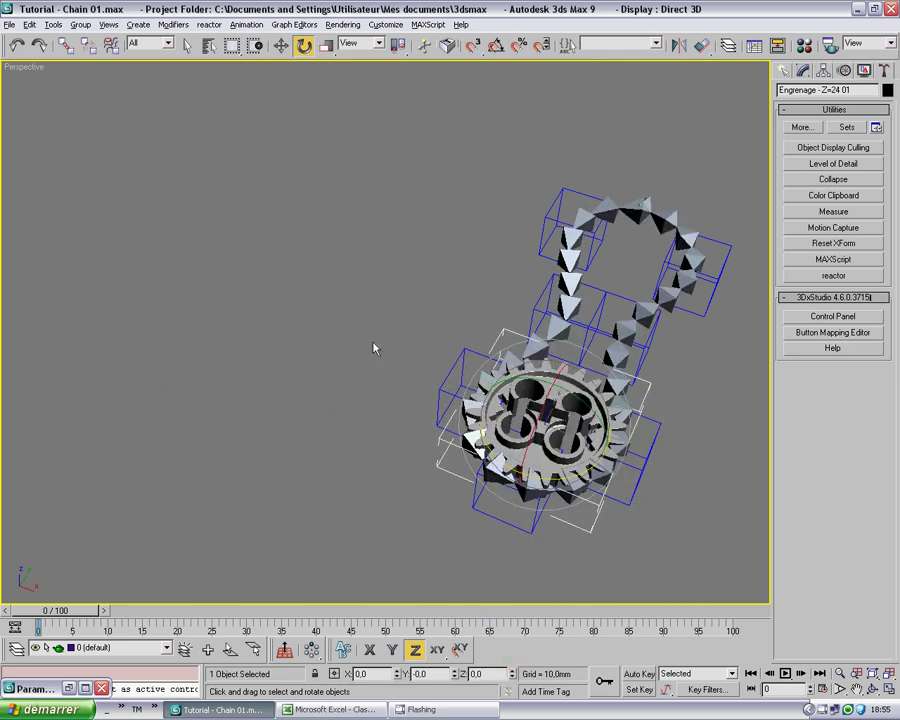
# Clear the selection and unhide all objects in the scene.
pyautogui.click(305, 385)
pyautogui.rightClick(299, 315)
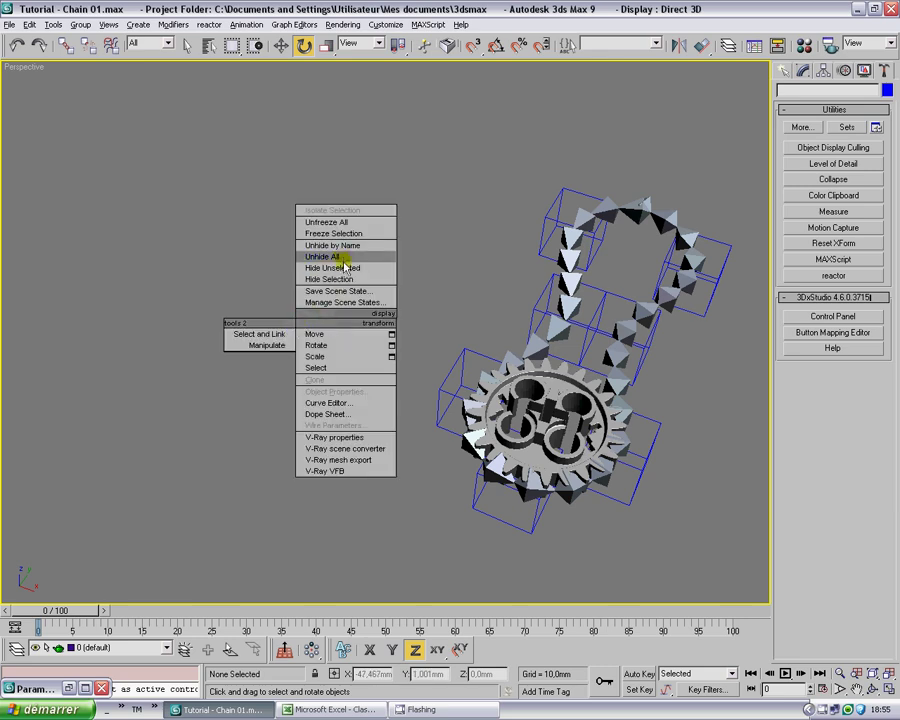
pyautogui.click(342, 258)
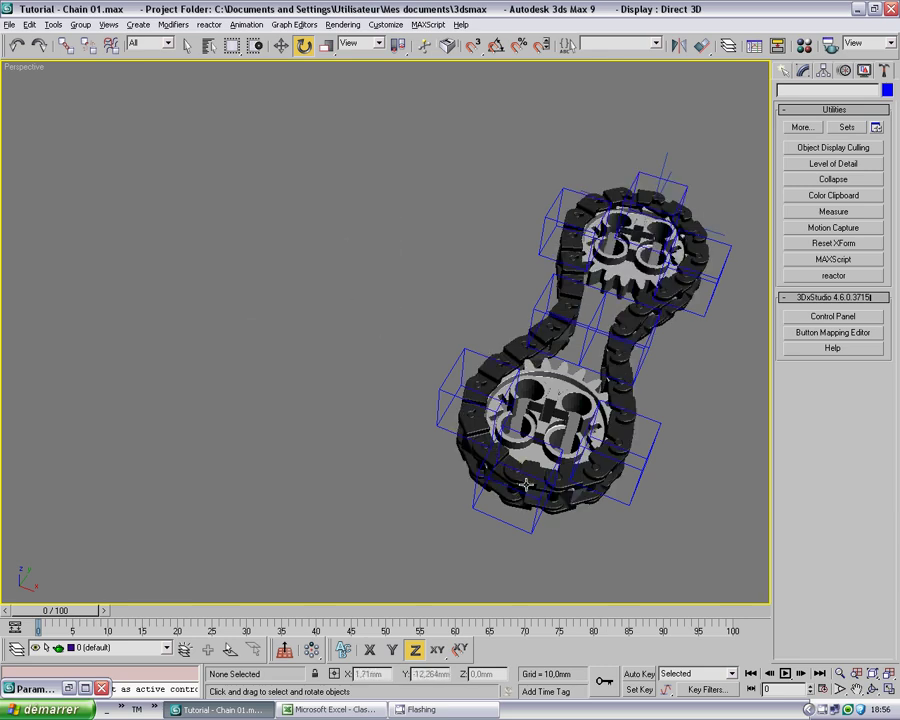
# Set keys for the lower gear at frames 0 and 100, with a Z rotation of about -61.2 degrees at frame 100.
pyautogui.click(538, 375)
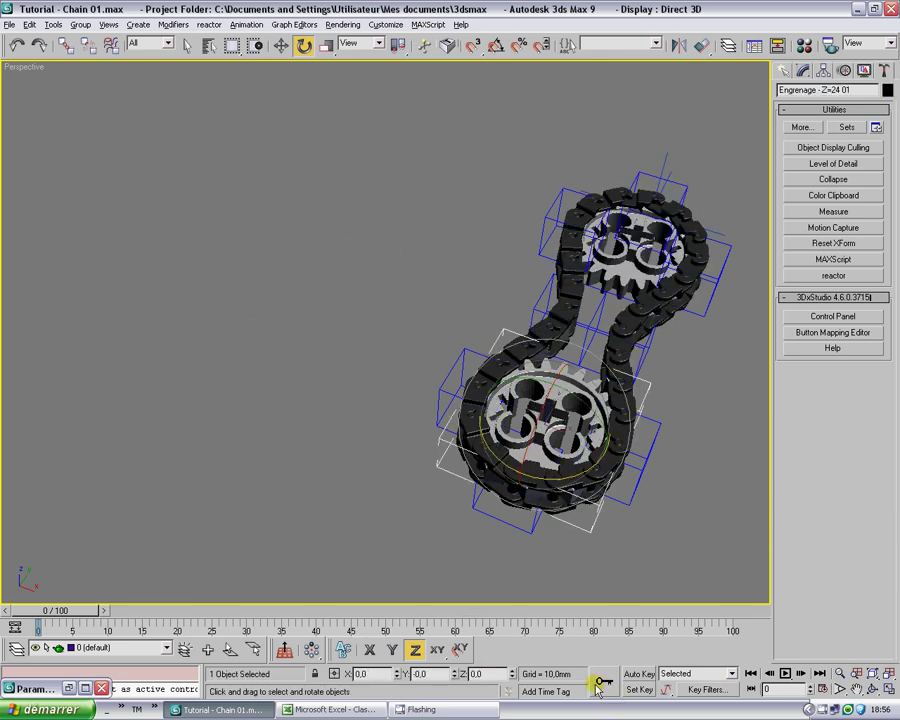
pyautogui.click(638, 690)
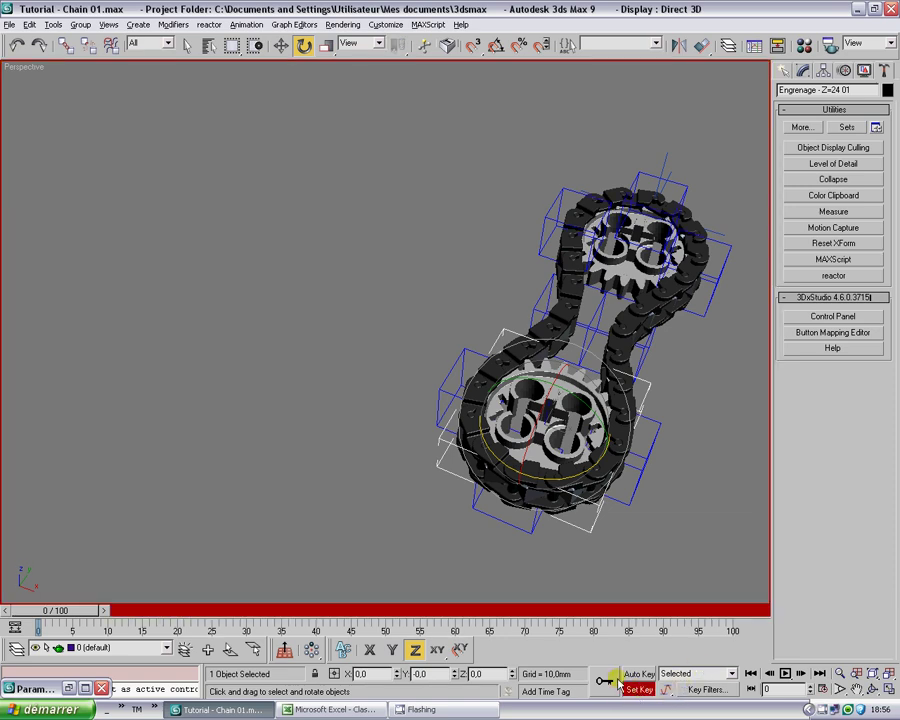
pyautogui.click(818, 673)
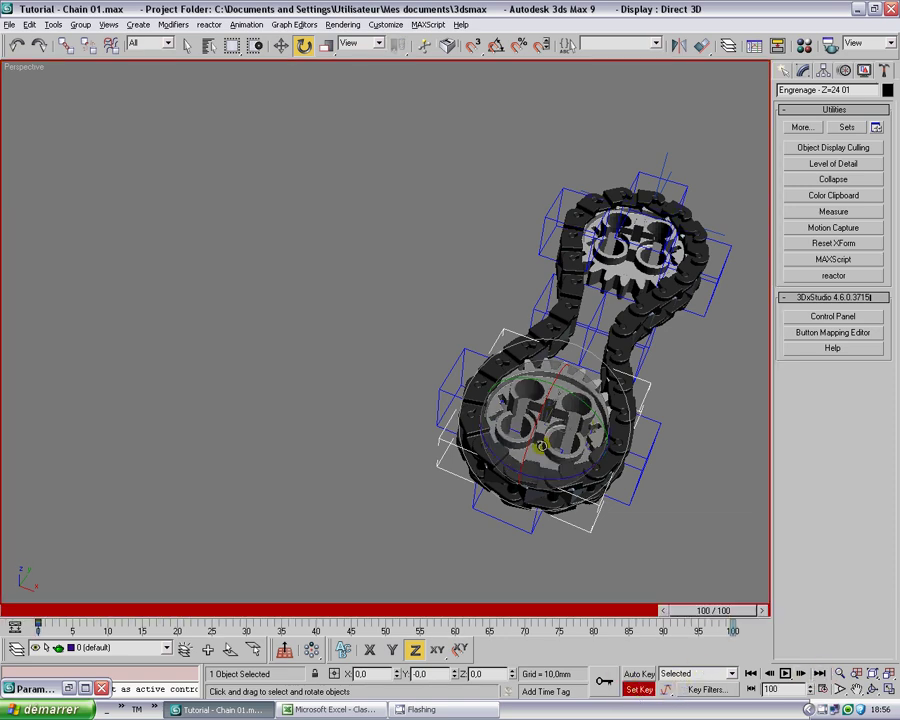
pyautogui.moveTo(548, 483); pyautogui.dragTo(470, 480)
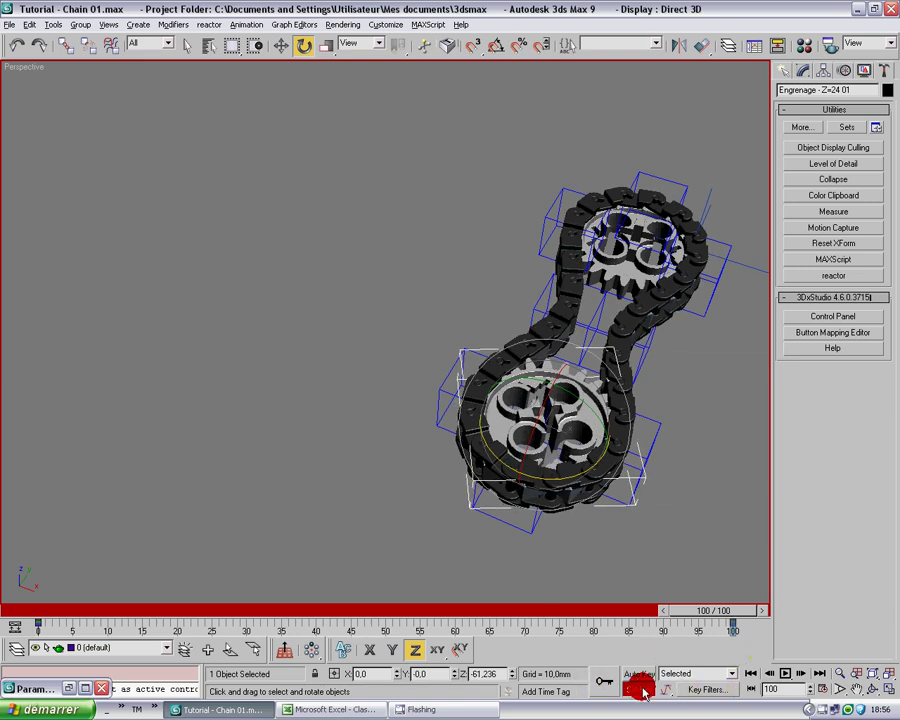
pyautogui.click(640, 690)
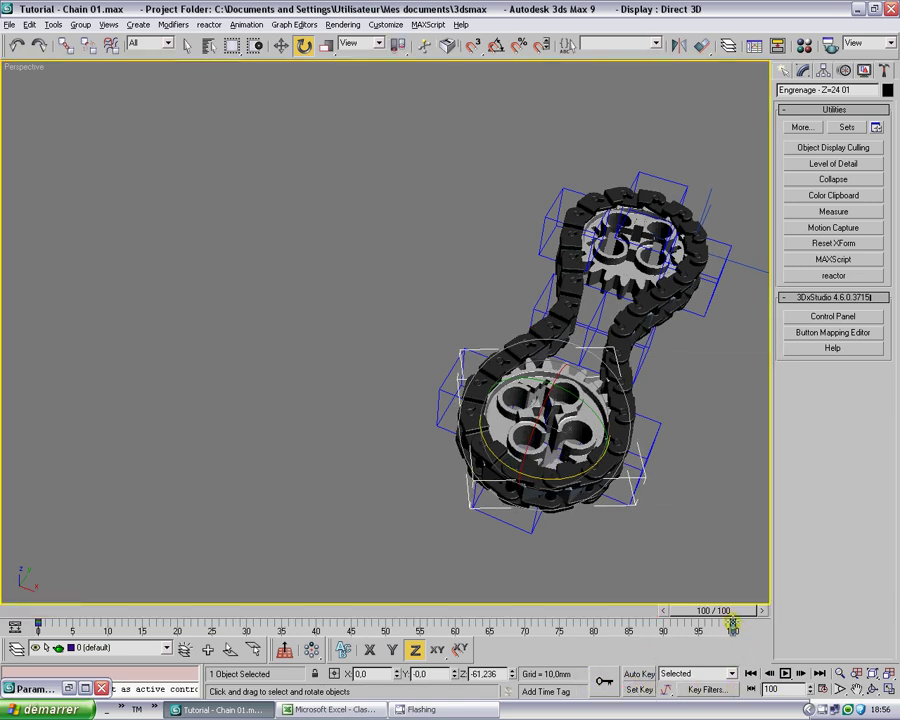
# Set the lower gear's Z Rotation key at frame 100 to 360.
pyautogui.rightClick(733, 625)
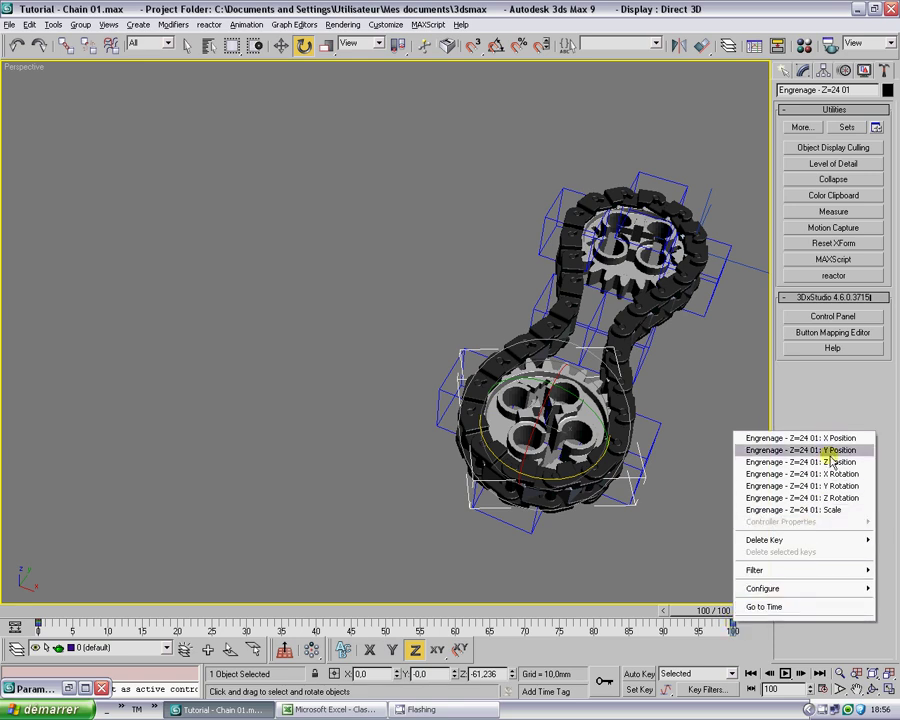
pyautogui.click(831, 498)
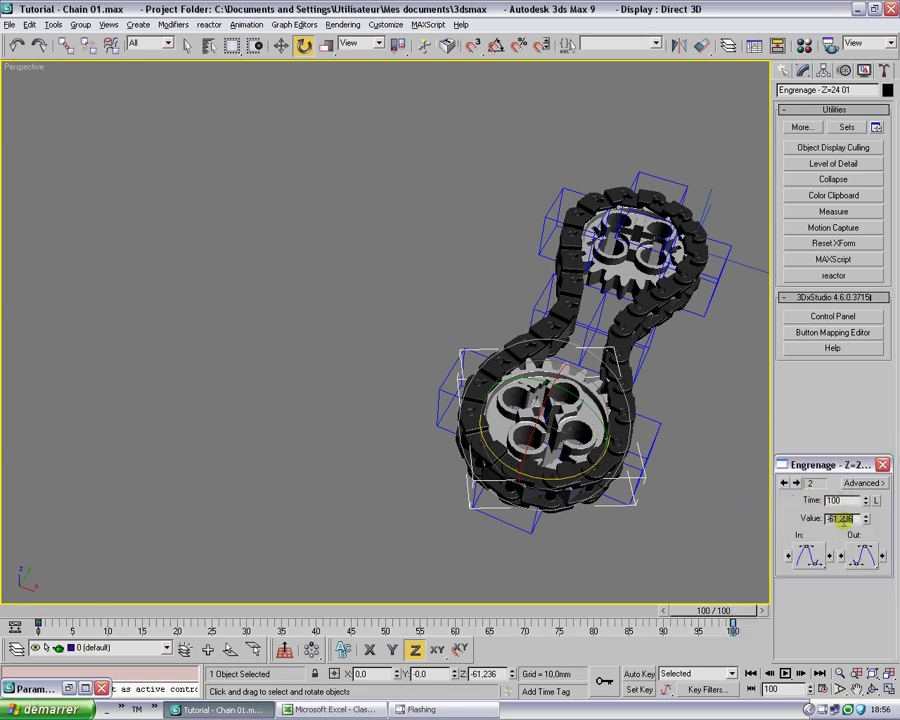
pyautogui.press('Return')
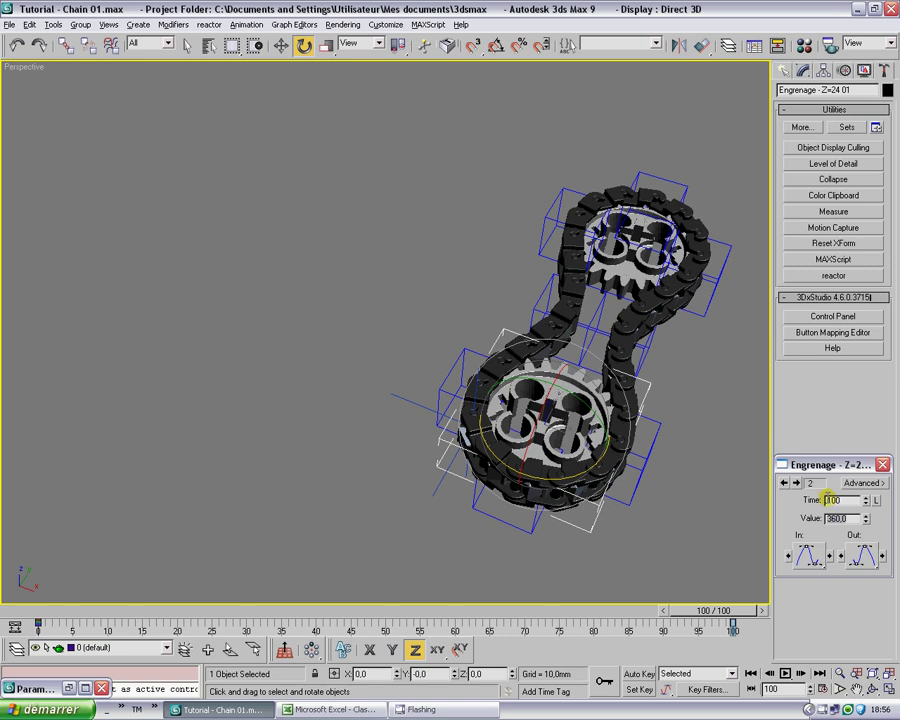
pyautogui.click(882, 463)
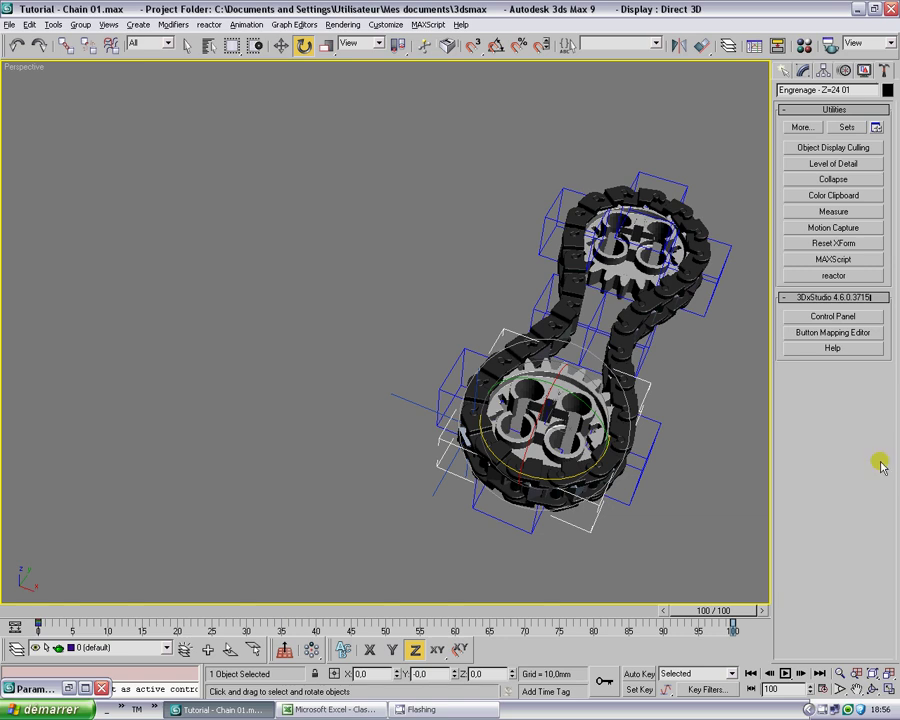
# Play the animation from frame 0, examine the moving chain from several angles, then stop and return to frame 0.
pyautogui.click(752, 673)
pyautogui.click(786, 674)
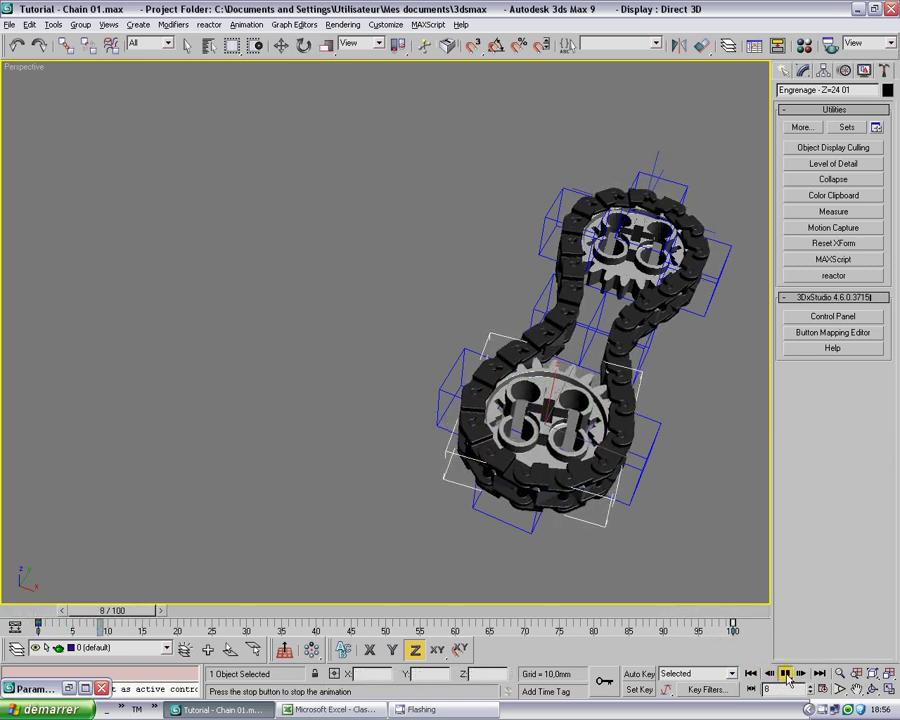
pyautogui.keyDown('alt'); pyautogui.moveTo(372, 392); pyautogui.dragTo(362, 326, button='middle'); pyautogui.keyUp('alt')
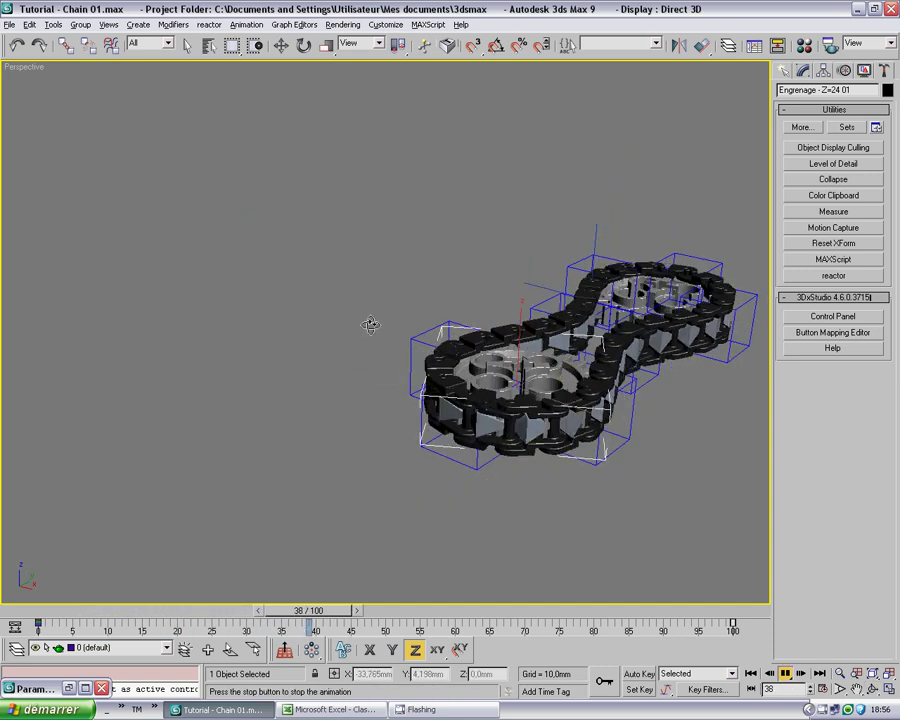
pyautogui.click(655, 43)
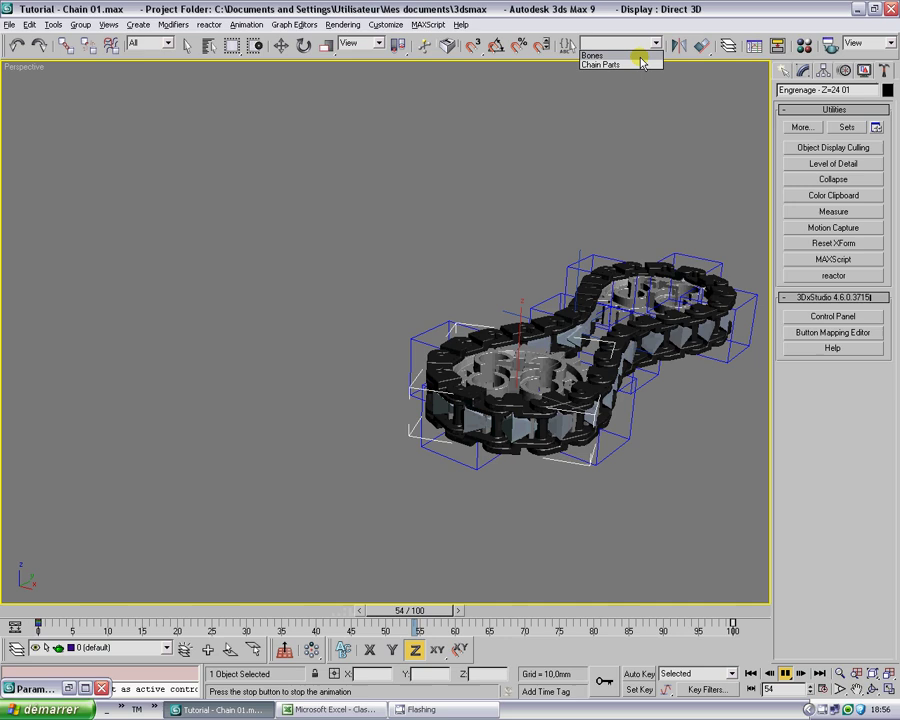
pyautogui.click(619, 189)
pyautogui.keyDown('alt'); pyautogui.moveTo(613, 328); pyautogui.dragTo(366, 334, button='middle'); pyautogui.keyUp('alt')
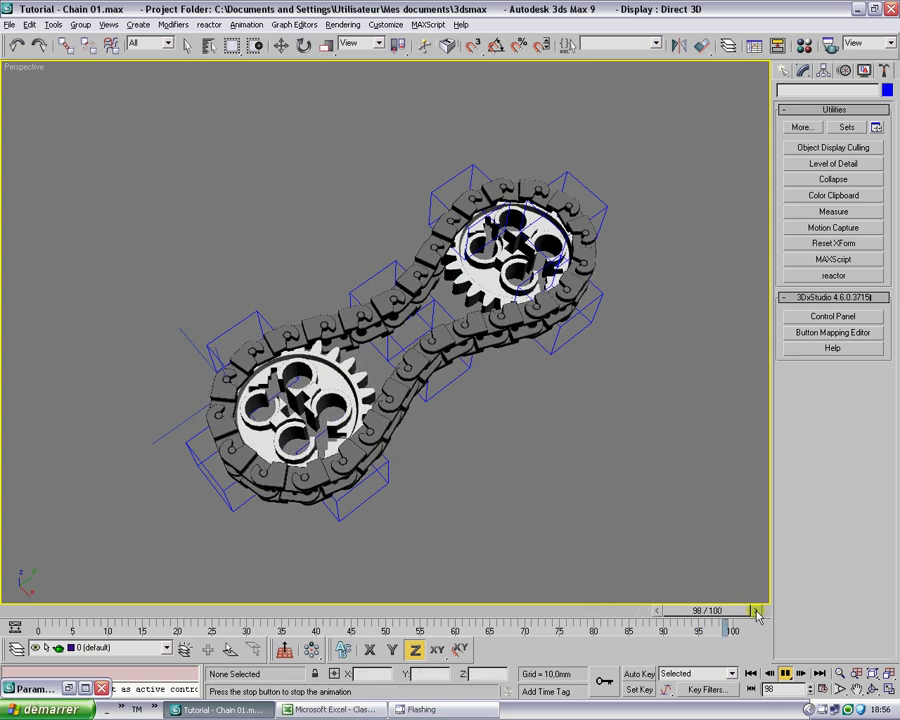
pyautogui.click(786, 674)
pyautogui.click(751, 673)
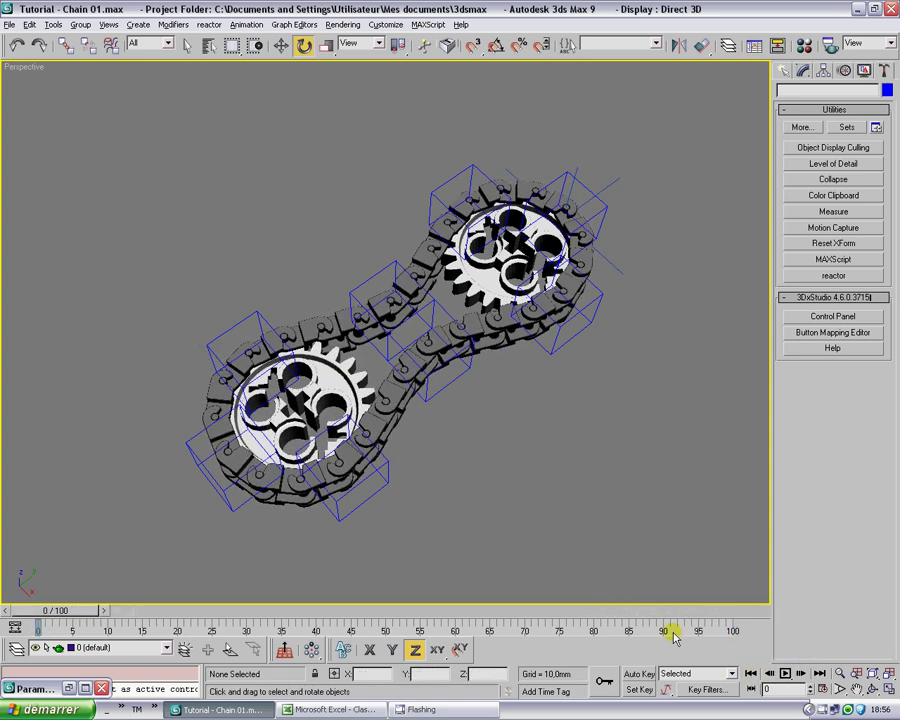
# Give the lower gear's Z Rotation keys at frames 0 and 100 linear tangents in the mini curve editor, then close it.
pyautogui.click(13, 623)
pyautogui.click(323, 343)
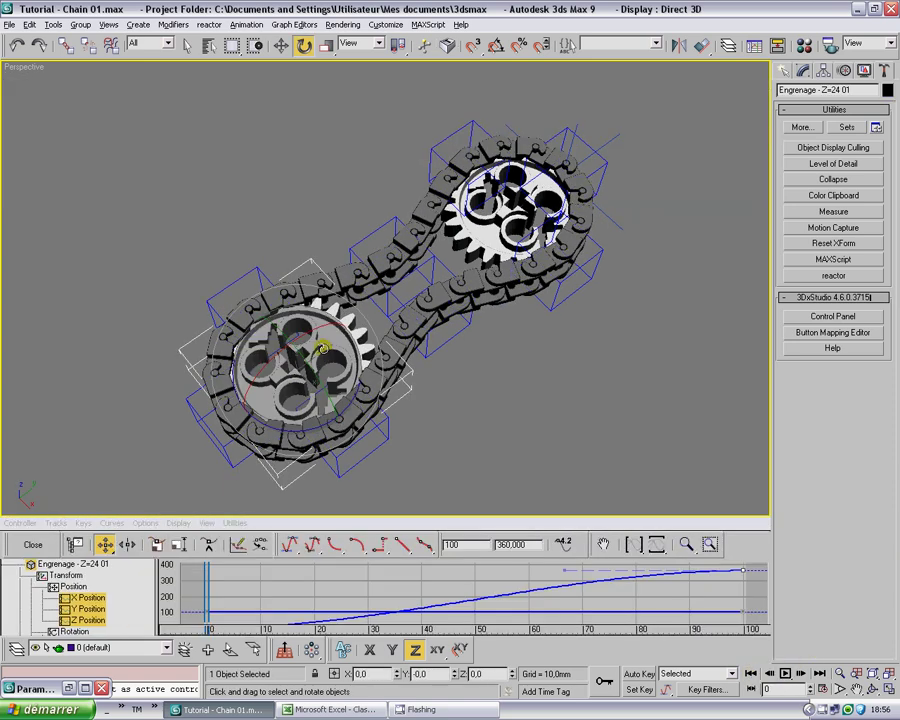
pyautogui.click(747, 576)
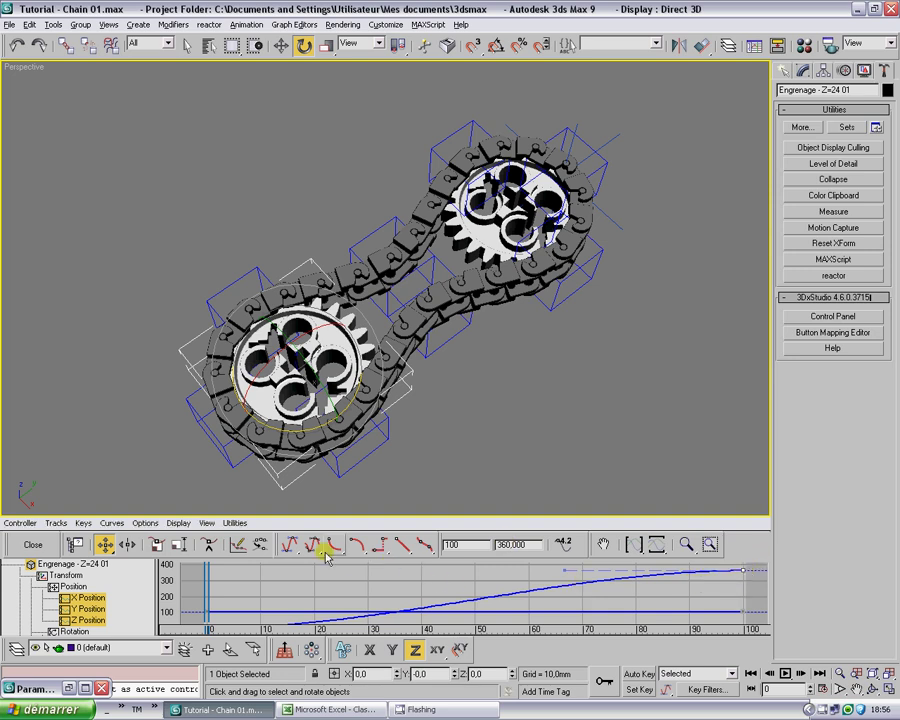
pyautogui.click(402, 546)
pyautogui.moveTo(282, 604); pyautogui.dragTo(309, 588, button='middle')
pyautogui.click(219, 598)
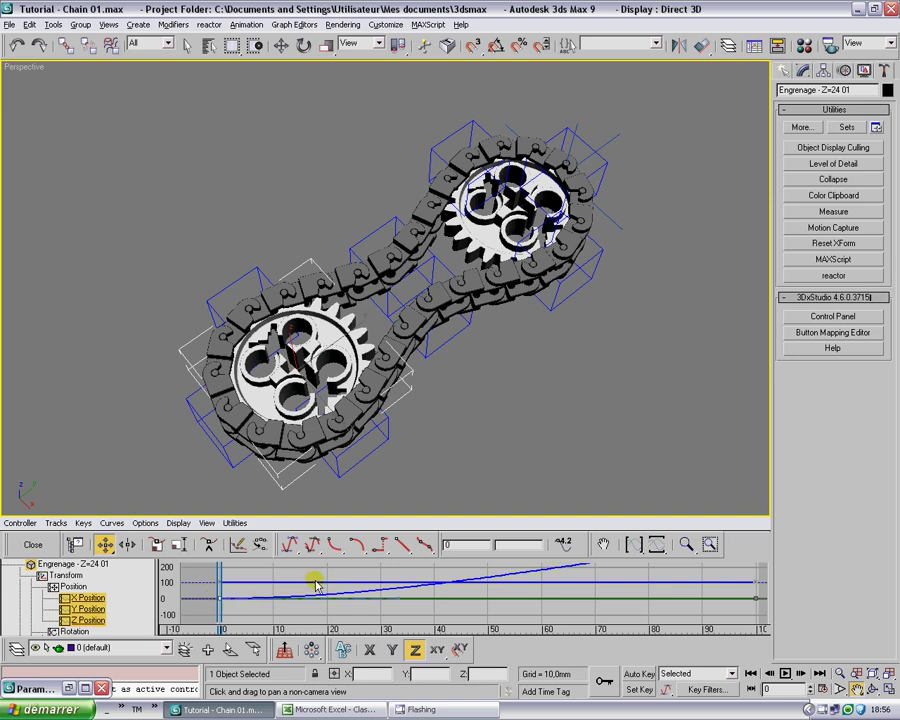
pyautogui.click(402, 546)
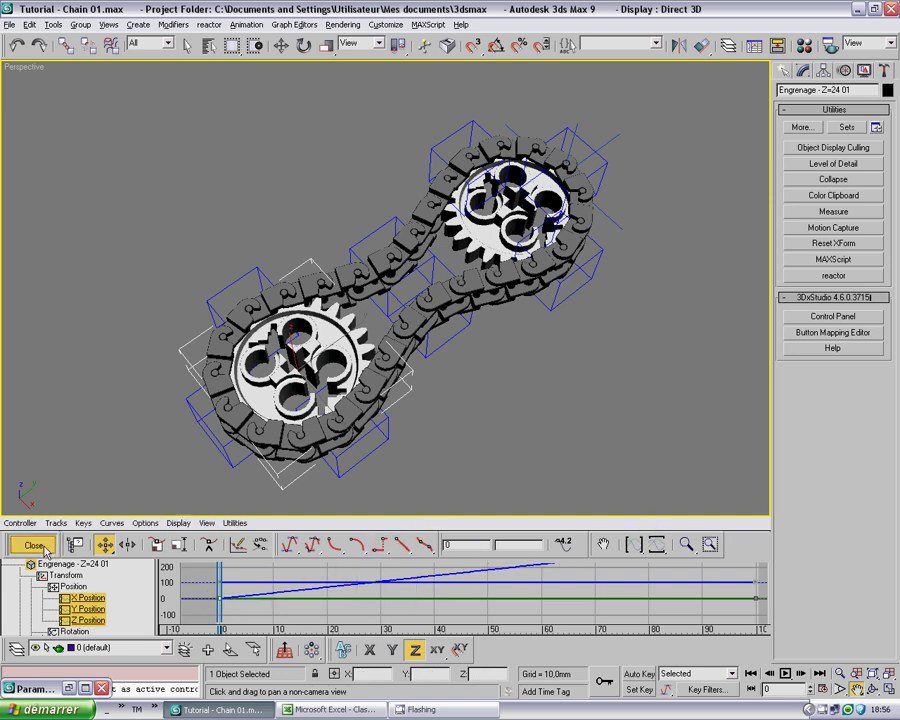
pyautogui.click(33, 544)
# Play the animation to check the lower gear's rotation speed, then return to frame 0.
pyautogui.click(787, 673)
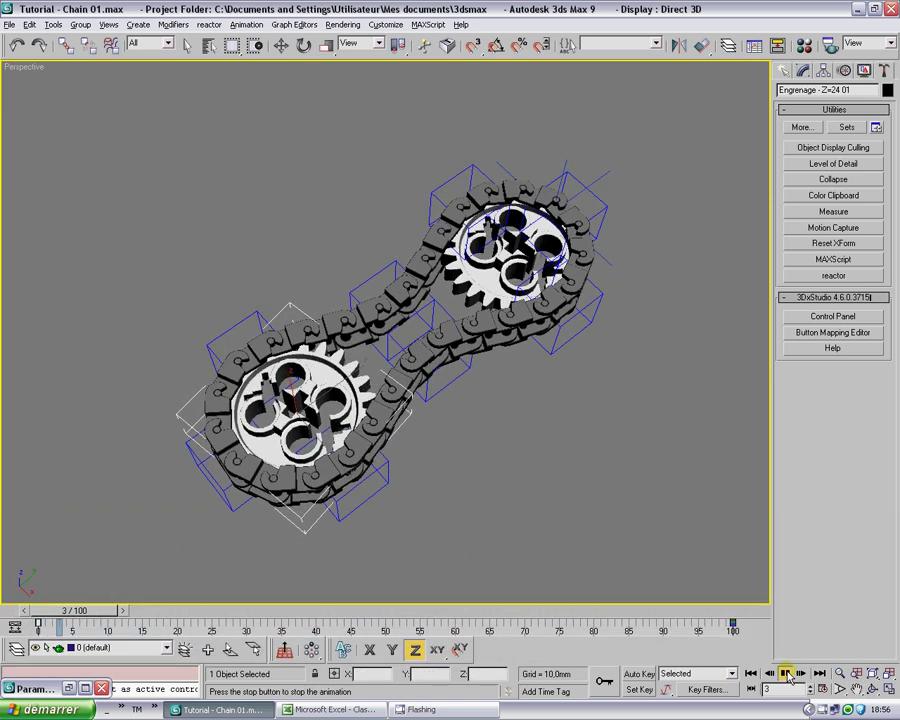
pyautogui.rightClick(787, 674)
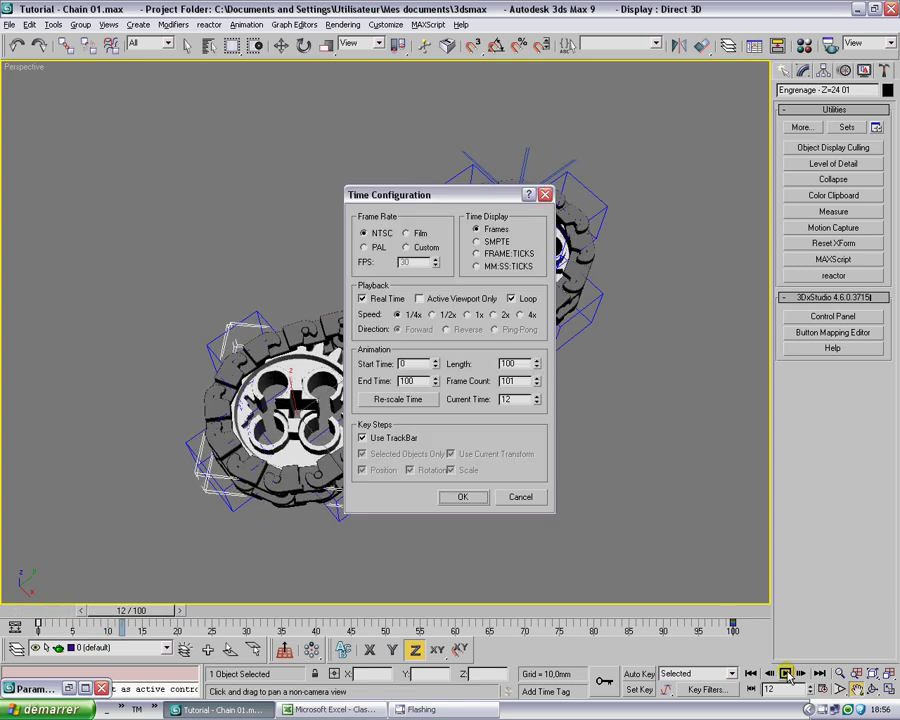
pyautogui.click(464, 496)
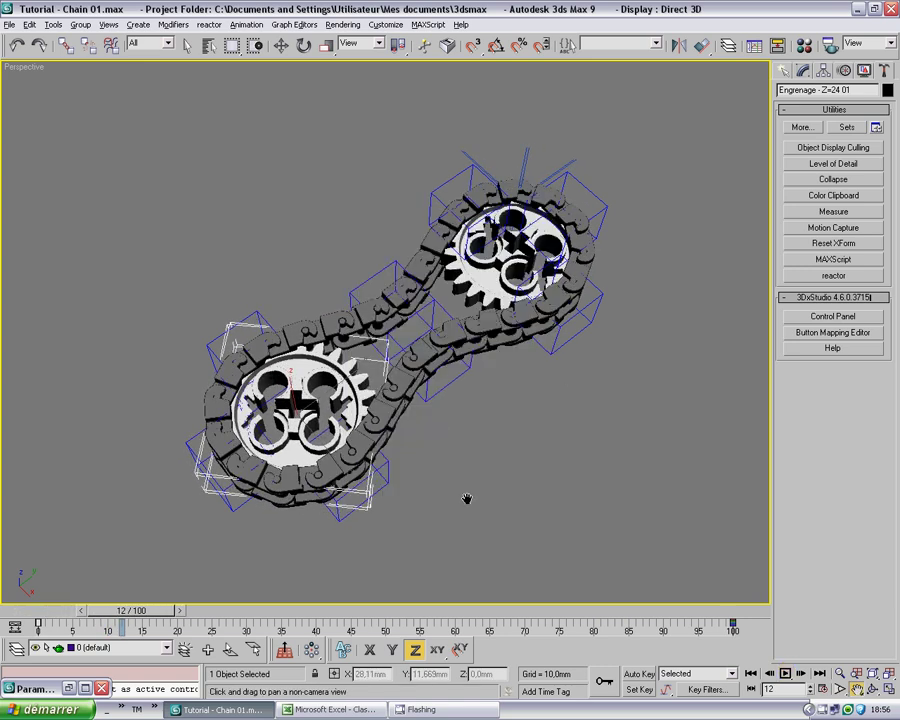
pyautogui.click(787, 673)
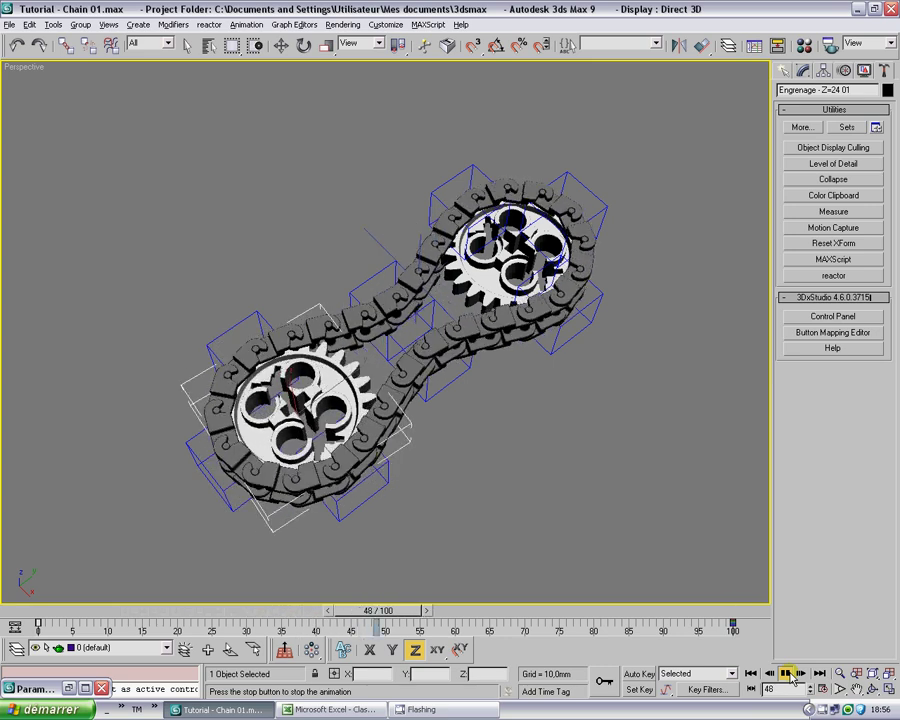
pyautogui.click(751, 673)
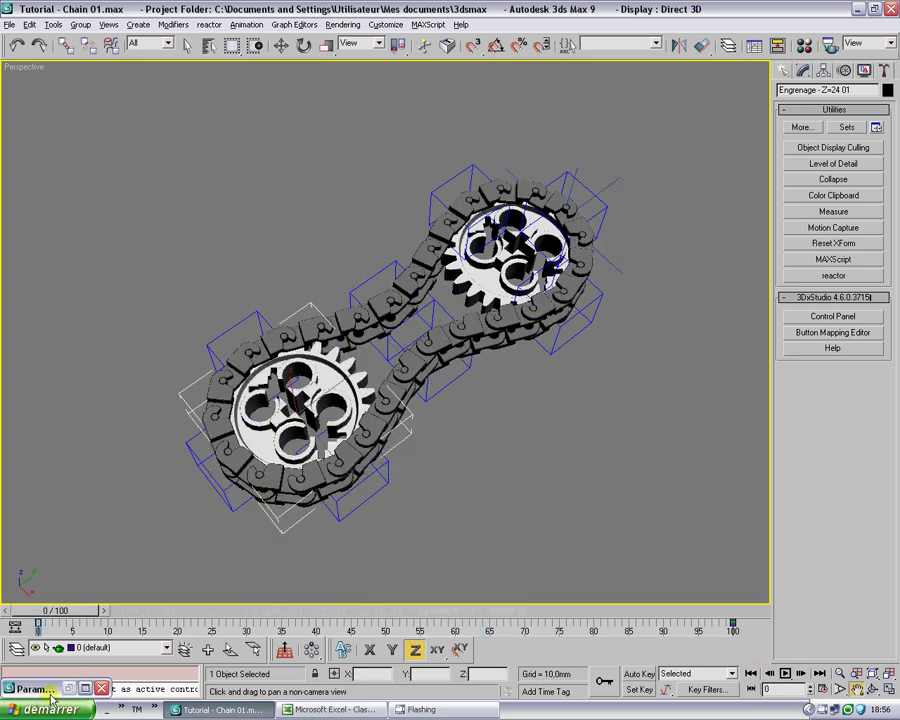
# Close the old wiring window and wire the lower gear's Z Rotation to control the upper gear's Z Rotation one-way, using the expression Z_Rotation.
pyautogui.click(101, 688)
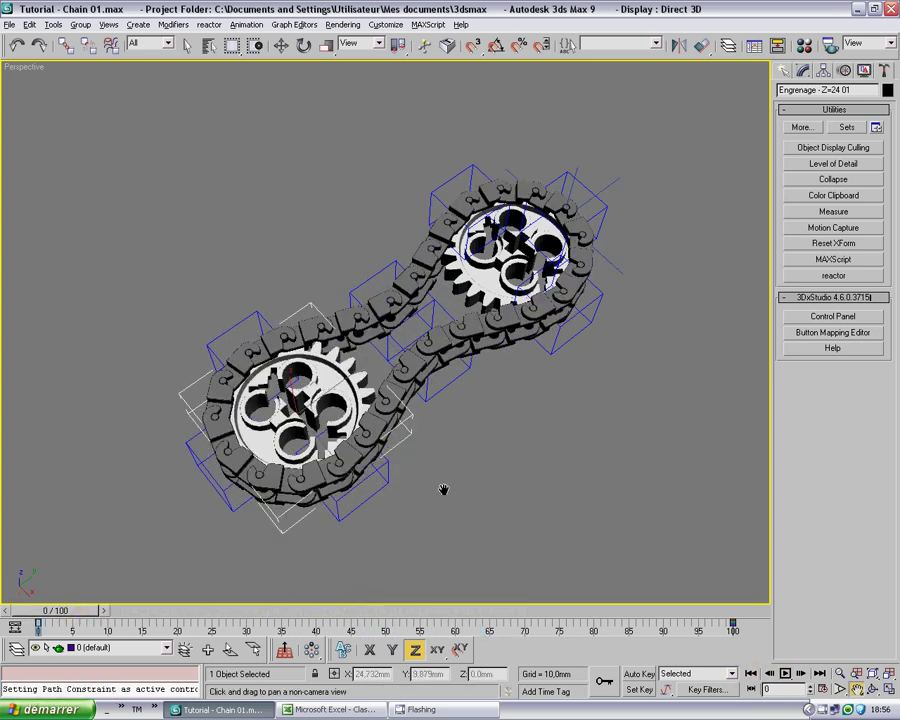
pyautogui.press('e')
pyautogui.rightClick(317, 384)
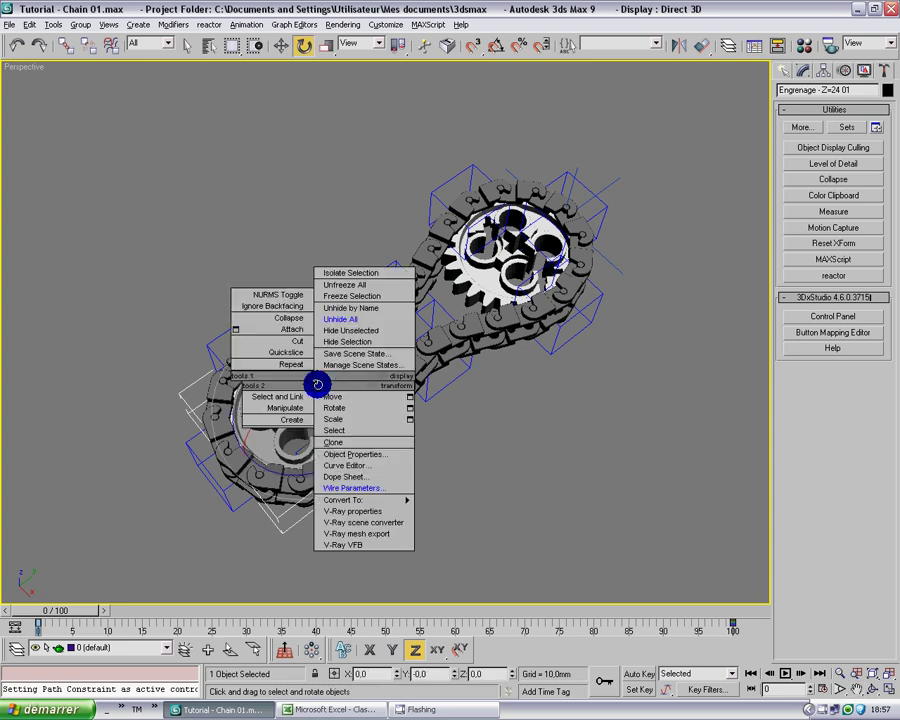
pyautogui.click(348, 488)
pyautogui.moveTo(300, 420)
pyautogui.moveTo(370, 433)
pyautogui.click(430, 454)
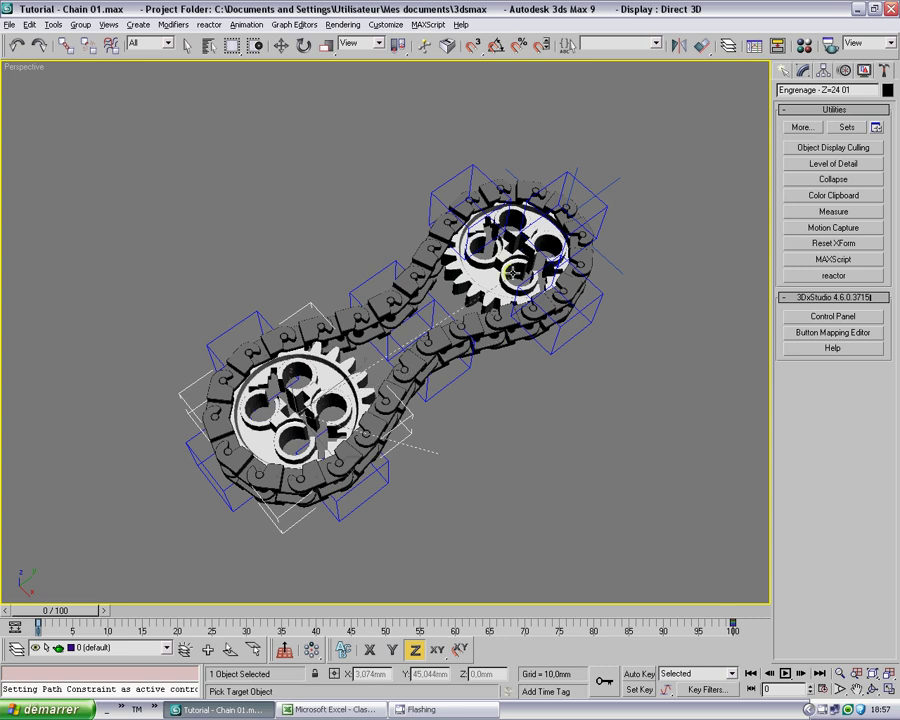
pyautogui.click(498, 262)
pyautogui.moveTo(500, 271)
pyautogui.moveTo(575, 283)
pyautogui.click(636, 307)
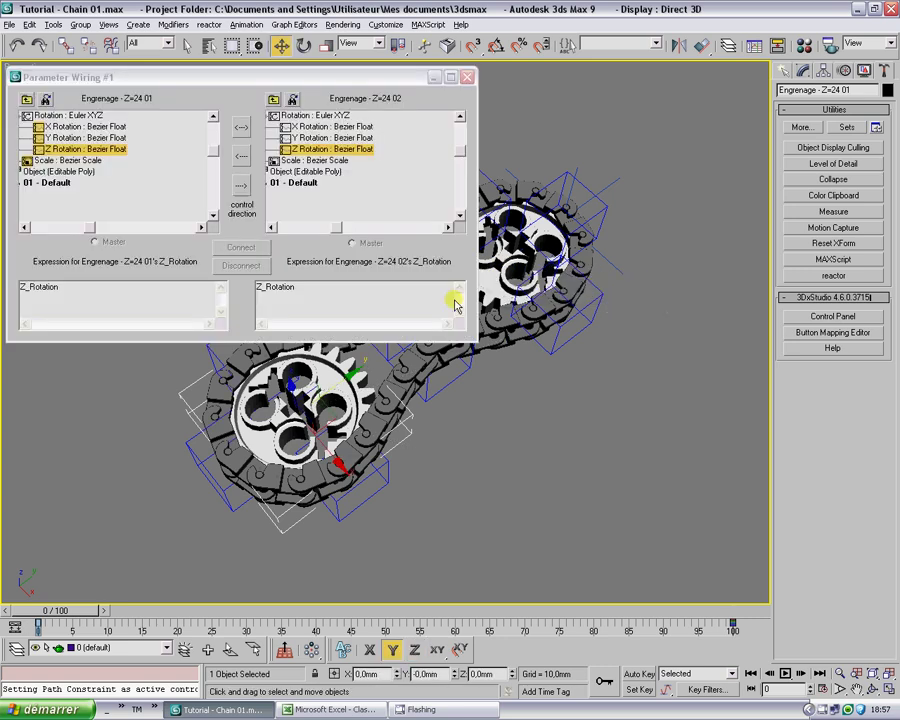
pyautogui.click(241, 185)
pyautogui.click(241, 247)
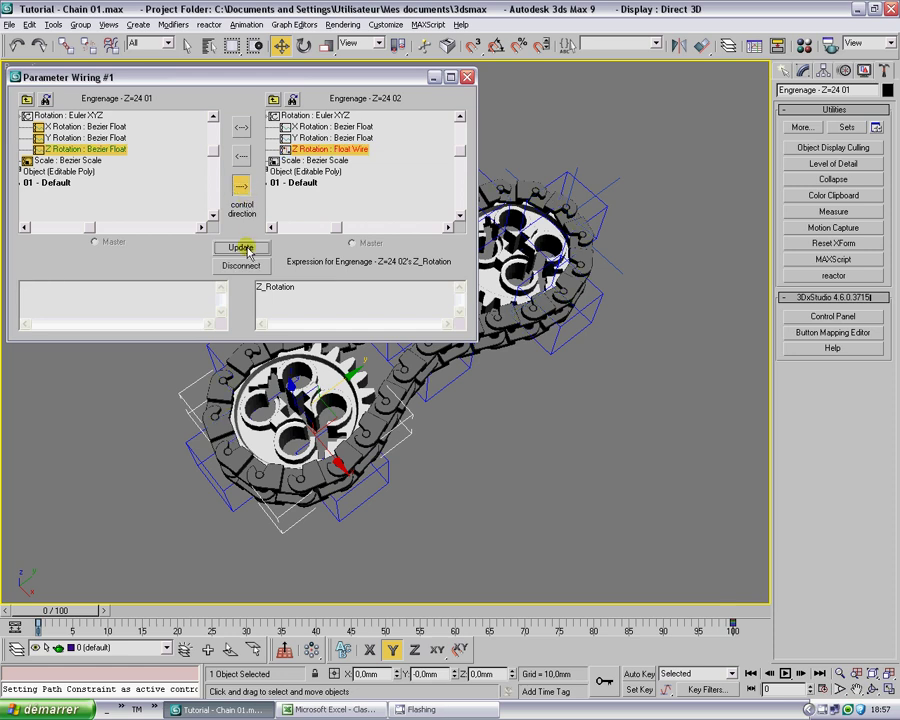
pyautogui.click(467, 78)
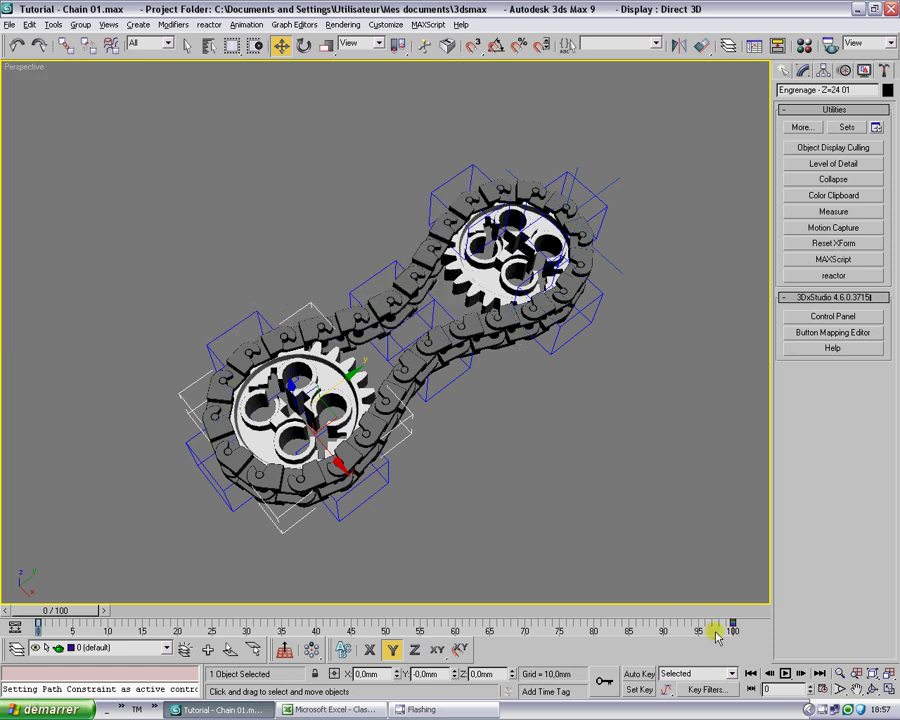
# Play the animation to examine both gears turning with the chain, then stop and return to frame 0.
pyautogui.click(787, 674)
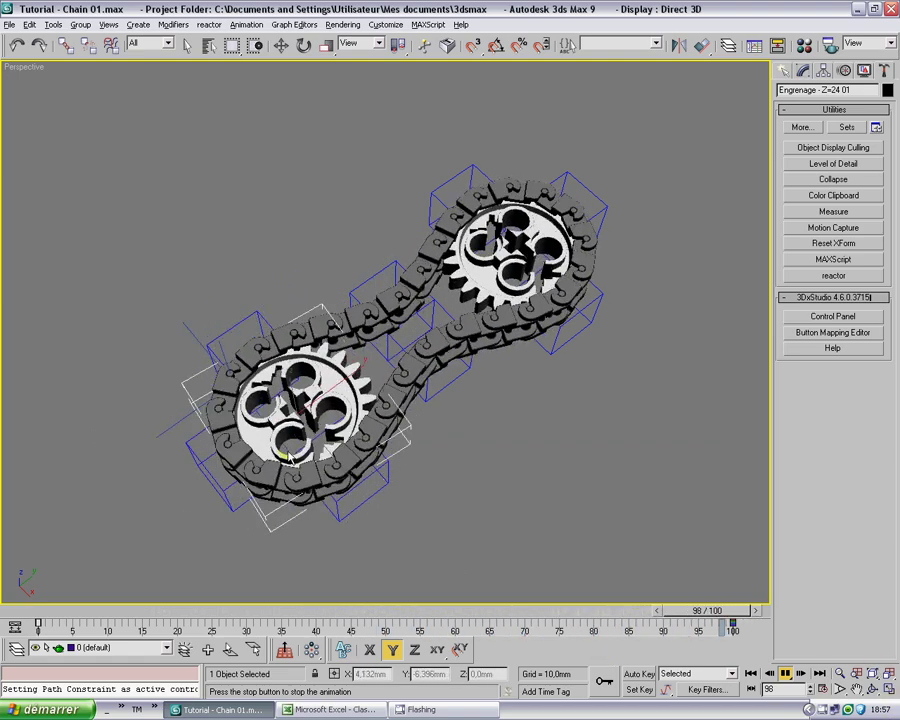
pyautogui.click(785, 673)
pyautogui.click(750, 674)
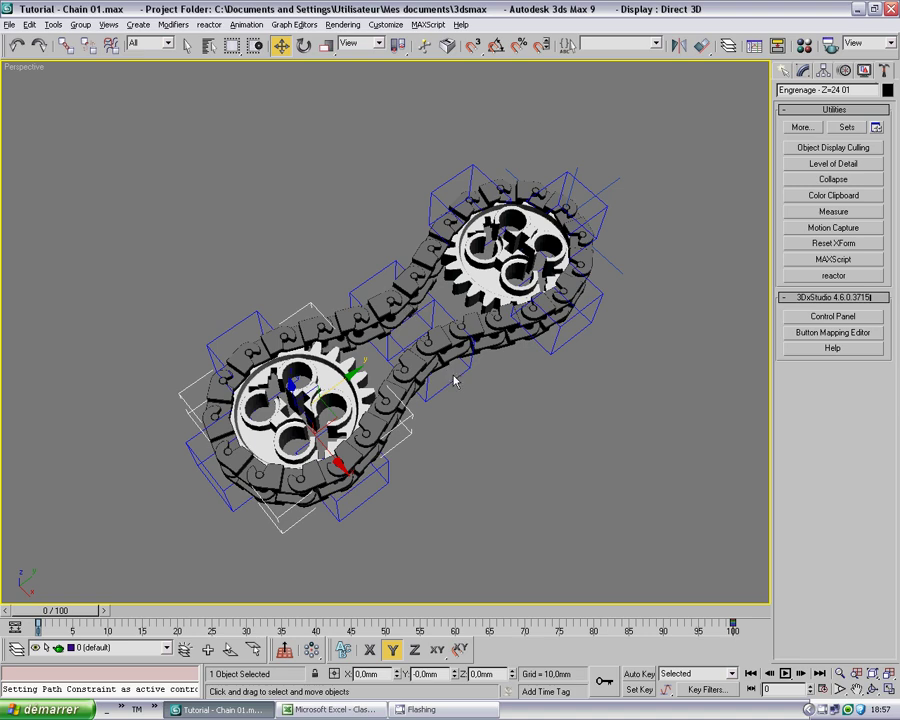
# Clear the selection and examine the chain, its control boxes and both gears from a more face-on angle.
pyautogui.click(548, 432)
pyautogui.hotkey('ctrl', 'r')
pyautogui.moveTo(405, 375); pyautogui.dragTo(416, 291)
pyautogui.keyDown('alt'); pyautogui.moveTo(416, 290); pyautogui.dragTo(412, 354, button='middle'); pyautogui.keyUp('alt')
pyautogui.rightClick(412, 354)
pyautogui.click(487, 332)
pyautogui.click(540, 430)
pyautogui.click(432, 246)
pyautogui.click(345, 249)
pyautogui.click(336, 347)
pyautogui.click(270, 364)
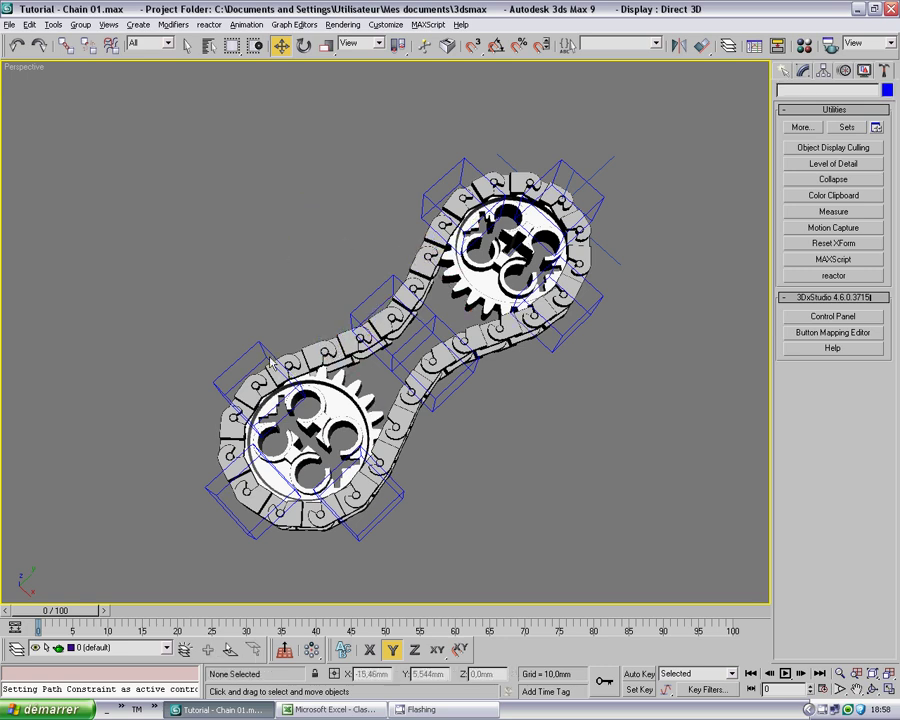
pyautogui.click(226, 444)
pyautogui.click(193, 418)
# Play the finished animation from the face-on angle, then stop it and rewind to frame 0.
pyautogui.click(784, 673)
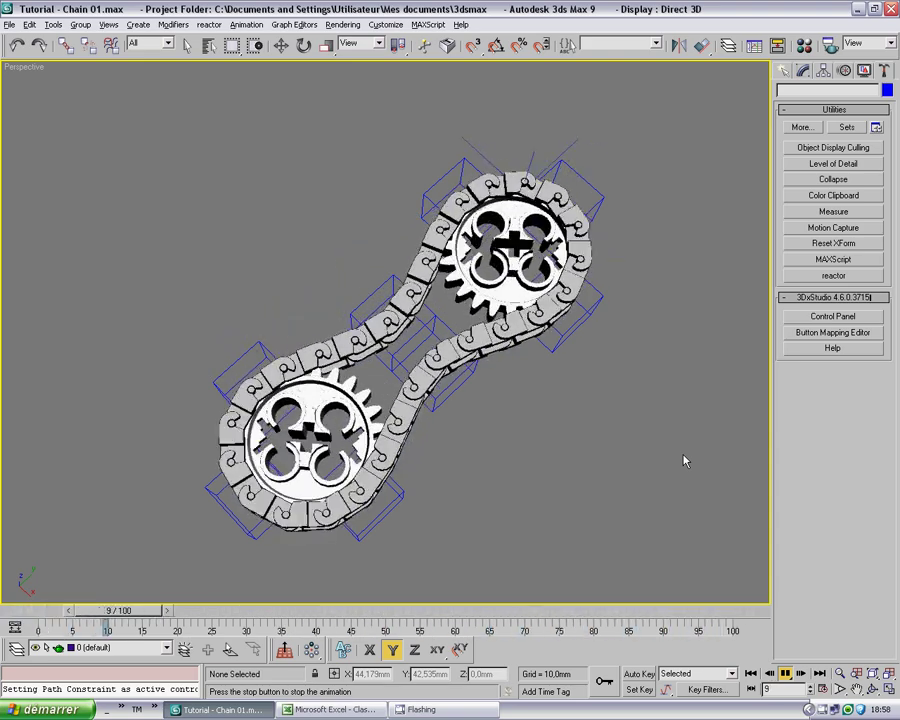
pyautogui.click(784, 673)
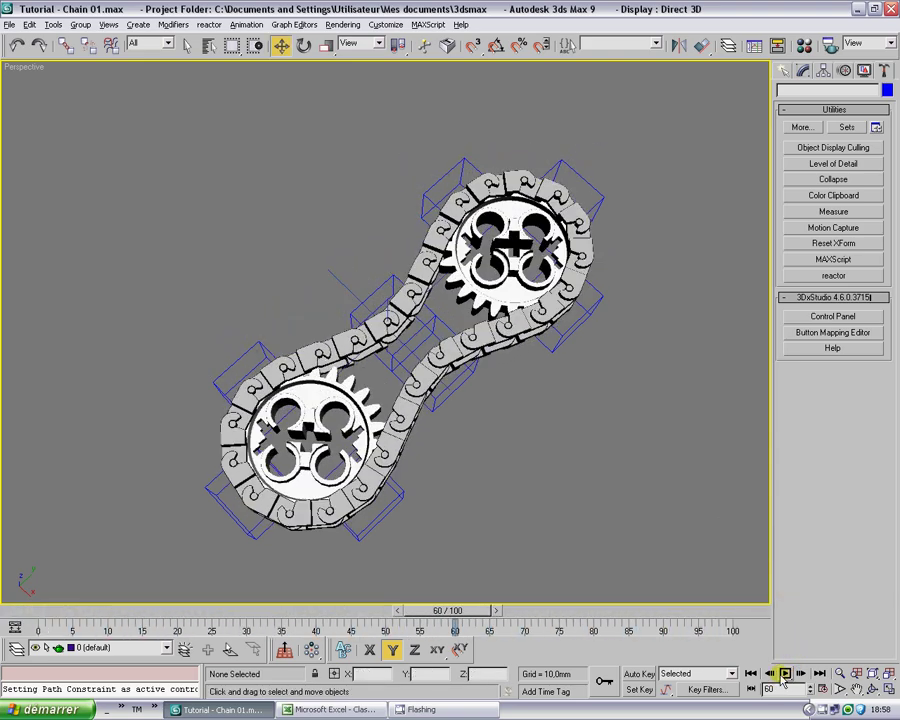
pyautogui.click(750, 673)
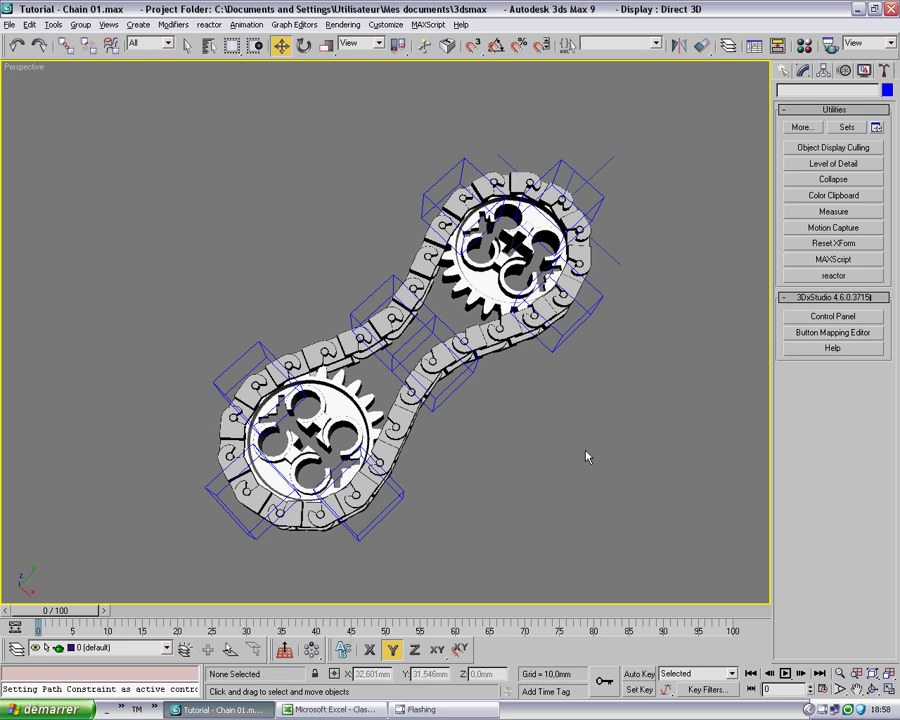
pyautogui.rightClick(822, 708)
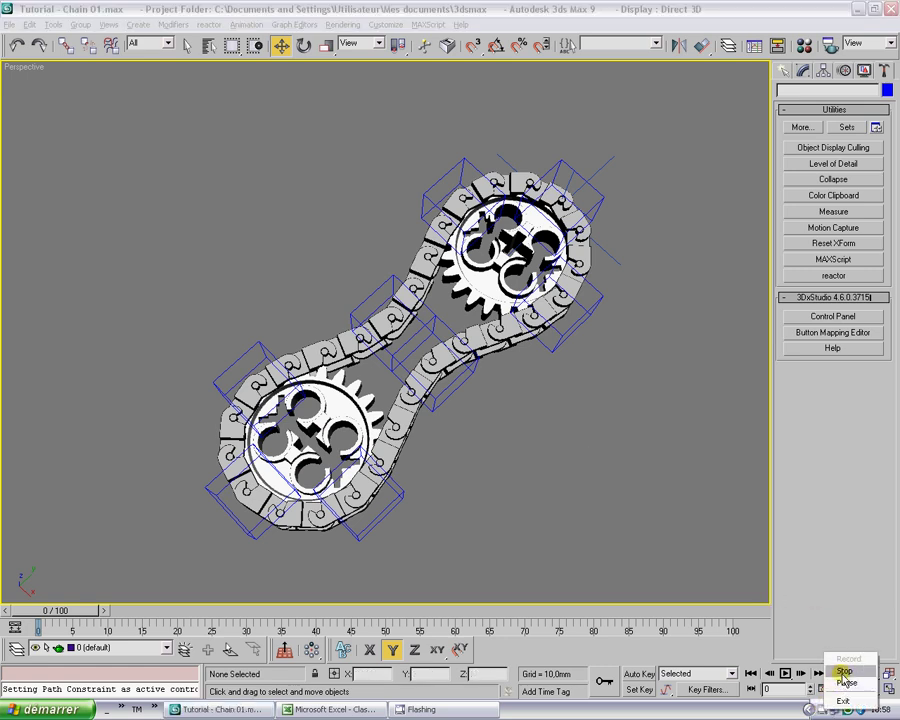